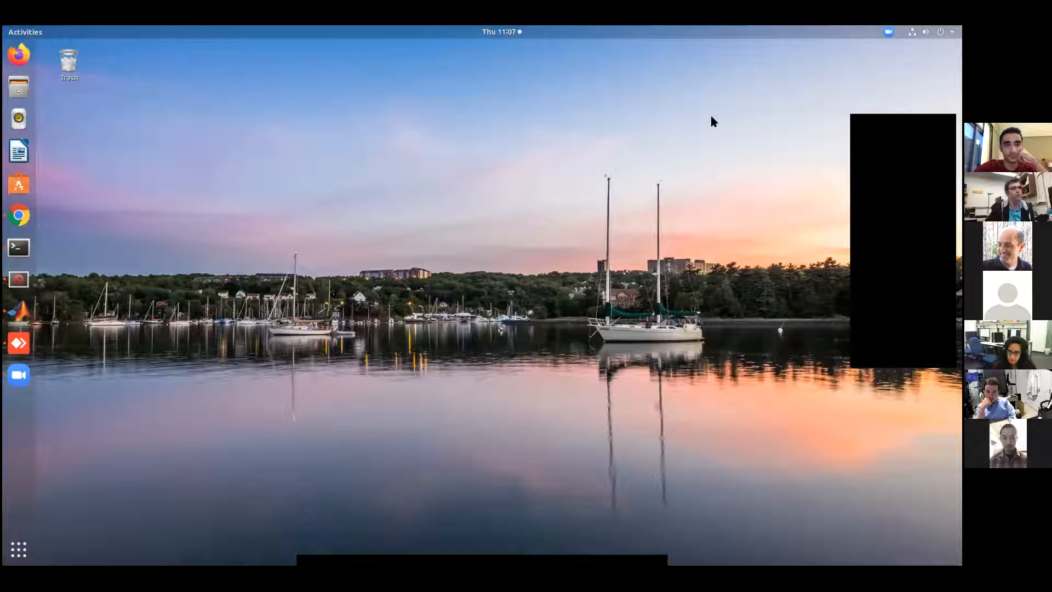
Check the computer's graphics card in the system details, highlighting its name, and close the settings
left_click(947, 31)
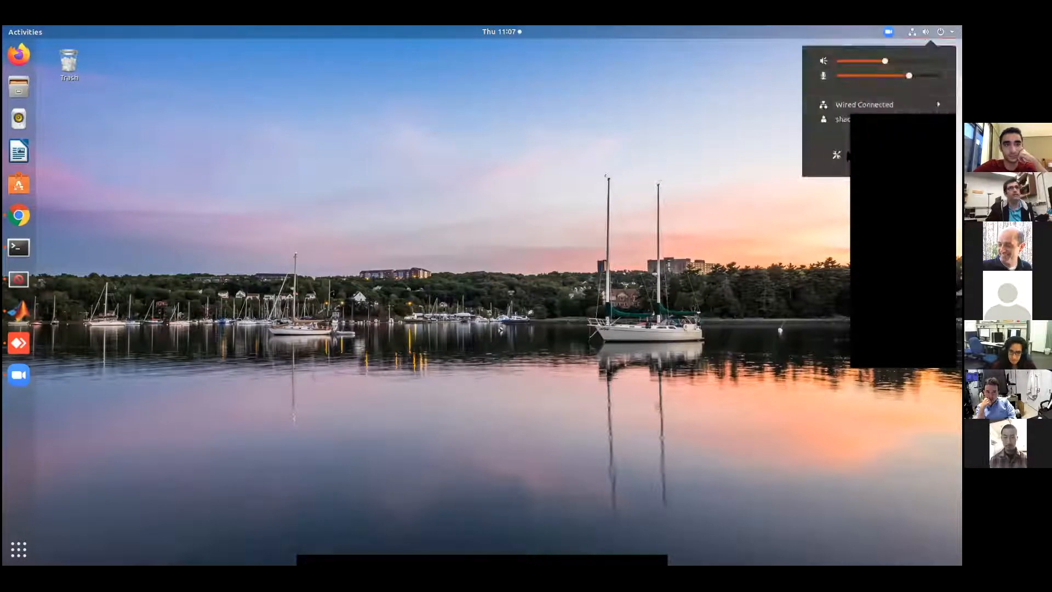
left_click(837, 156)
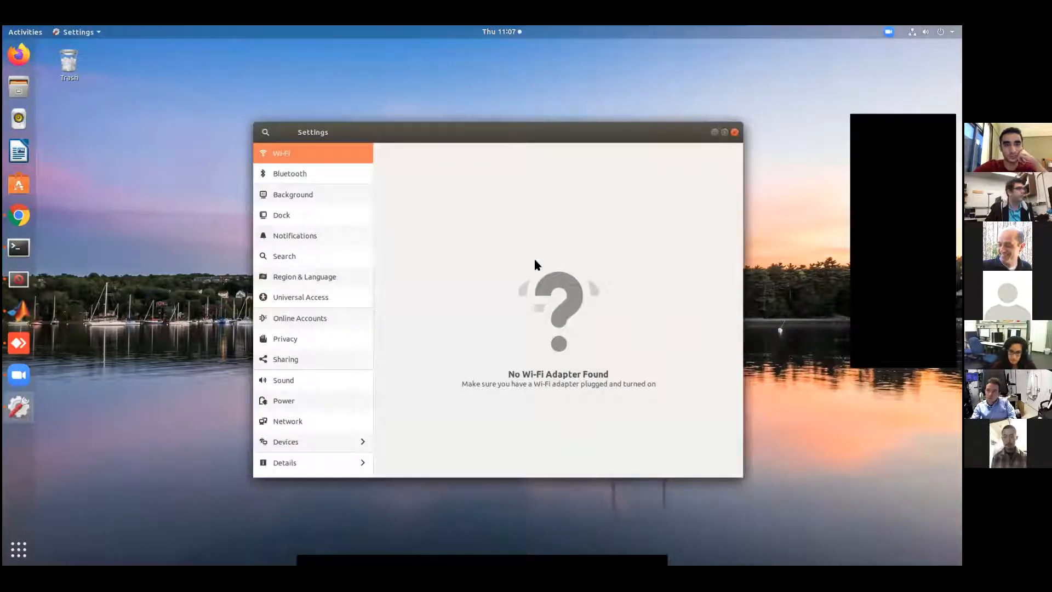
left_click(296, 466)
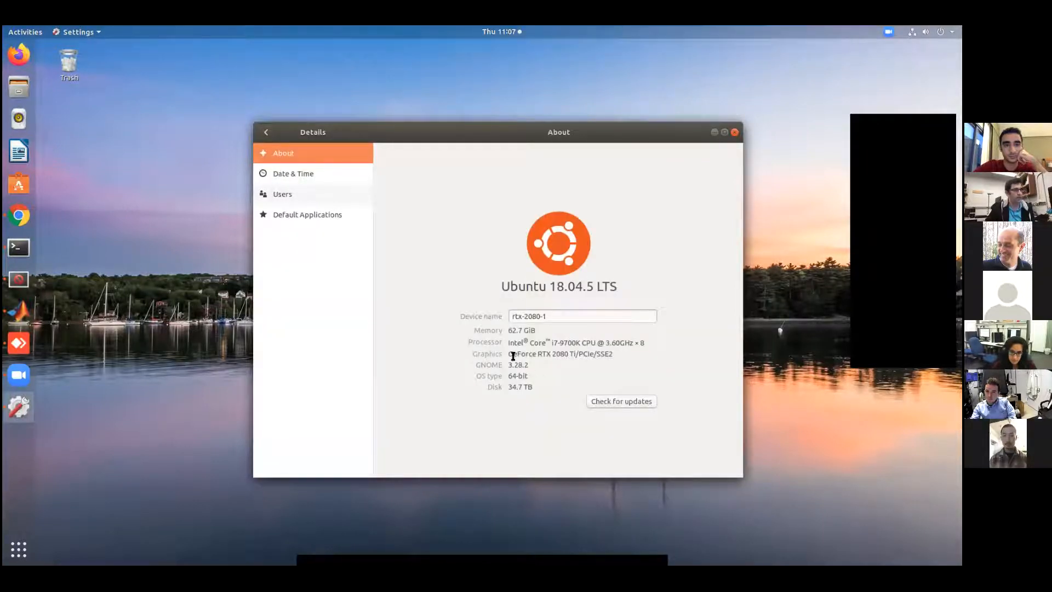
left_click_drag(509, 354, 615, 353)
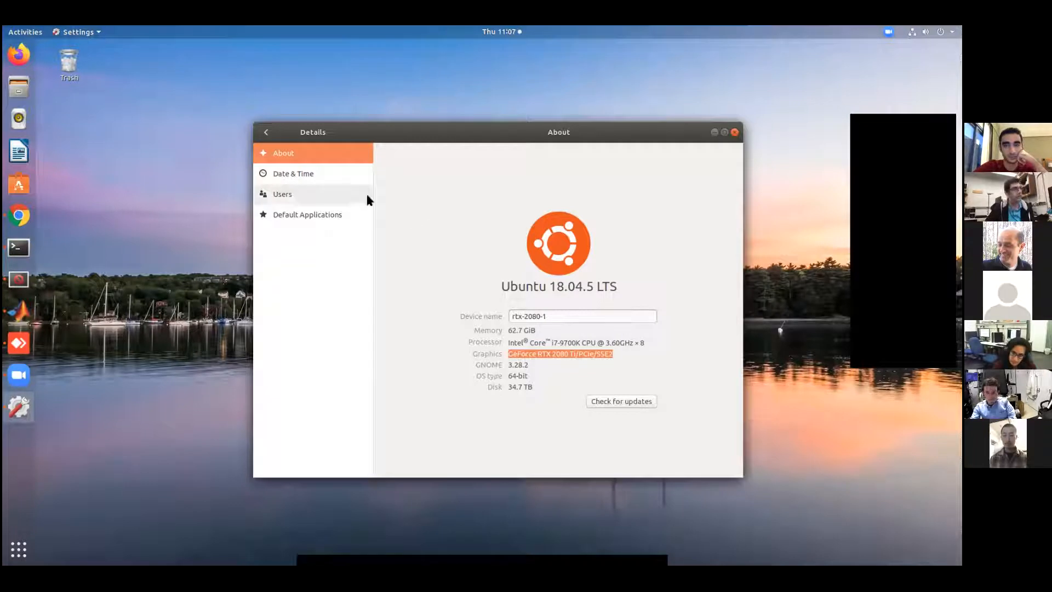
left_click(735, 133)
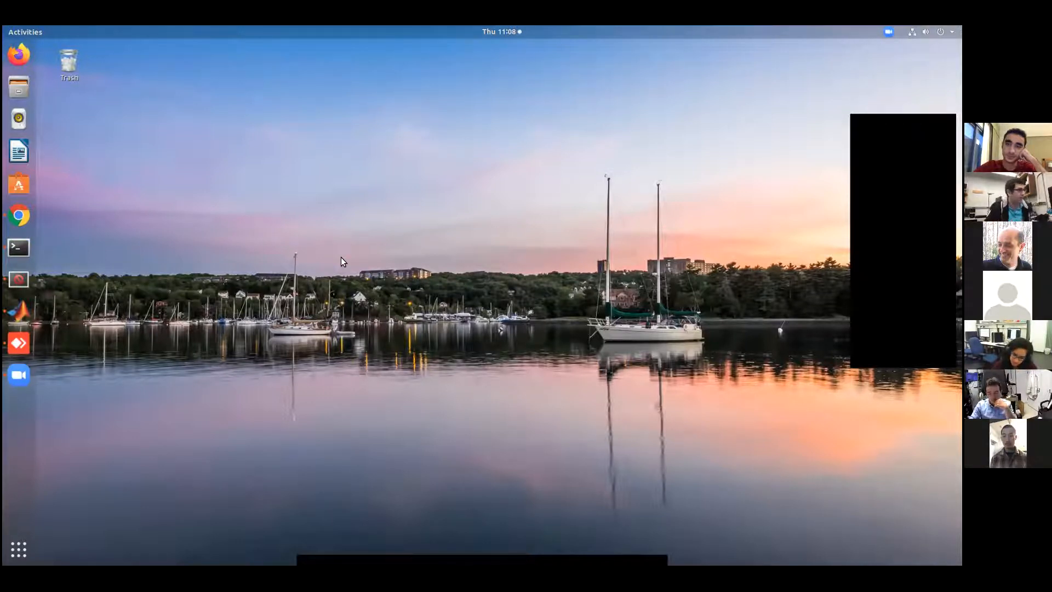
Launch PurkinjeSort from a terminal with the command psort and maximize its window
left_click(11, 250)
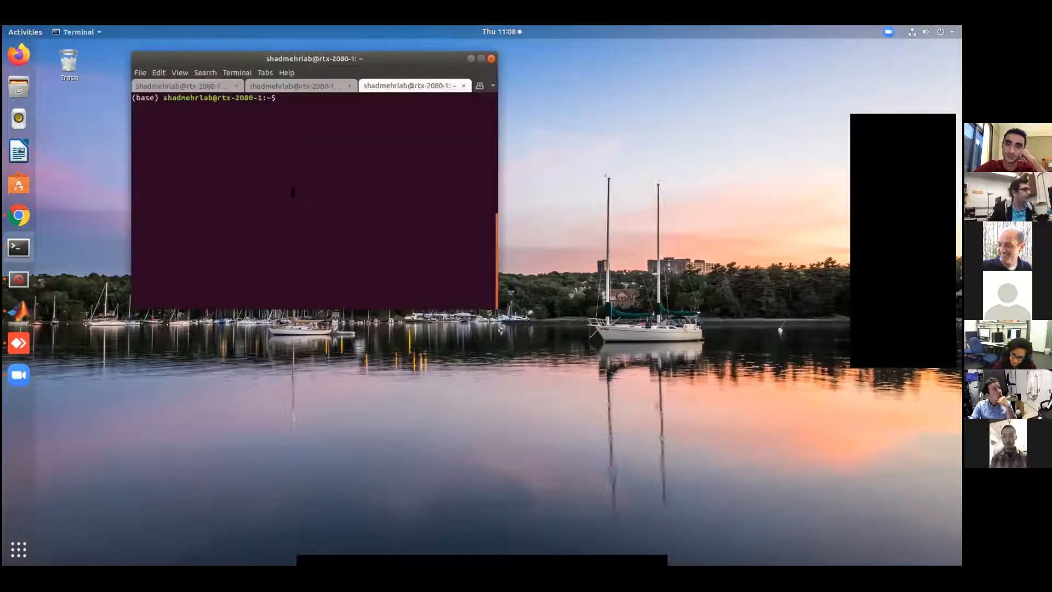
type("pso")
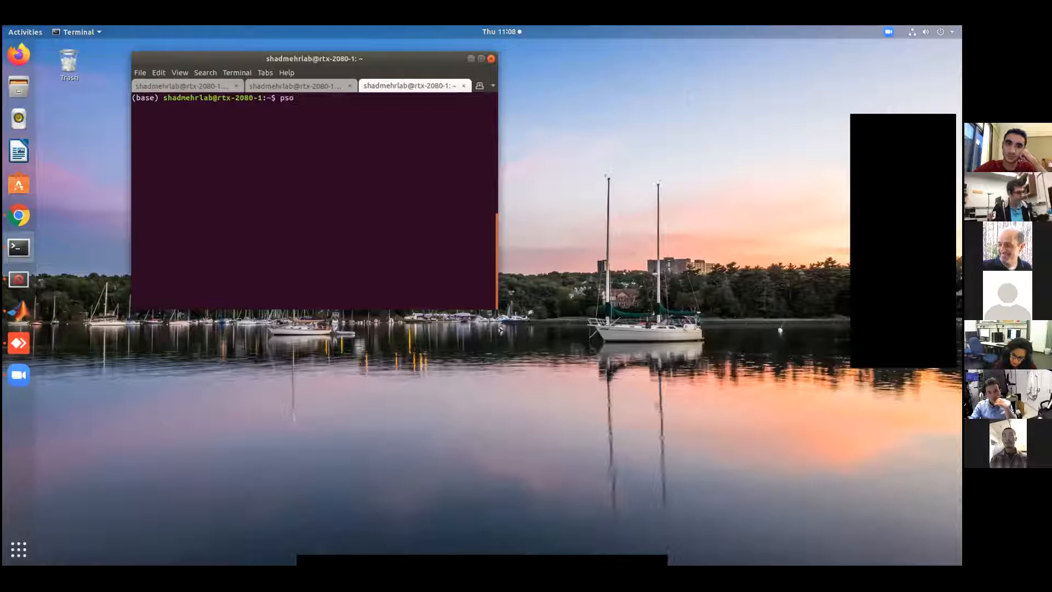
type("rt")
key("Return")
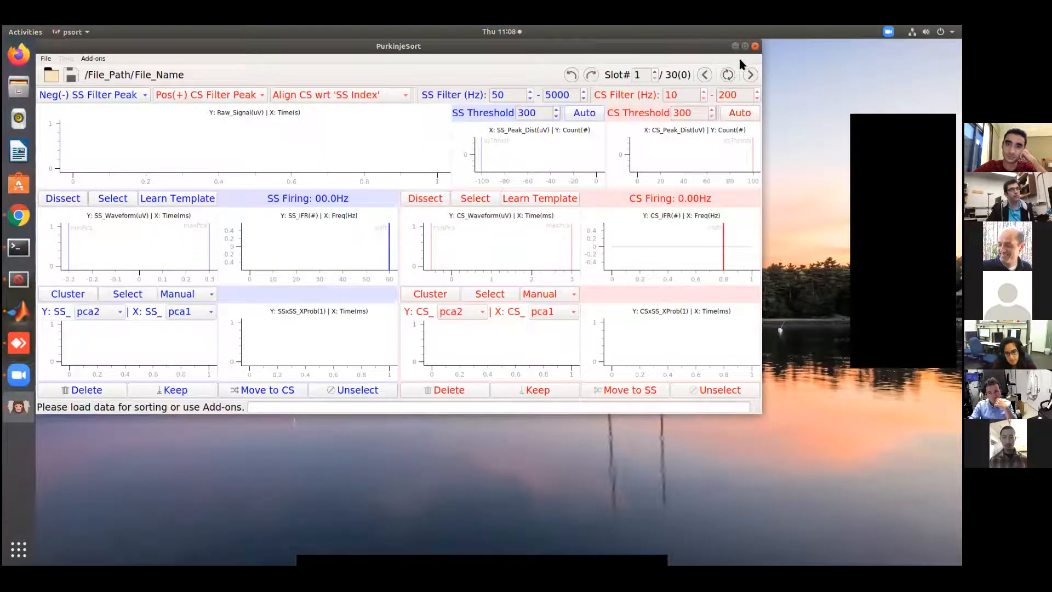
left_click(744, 47)
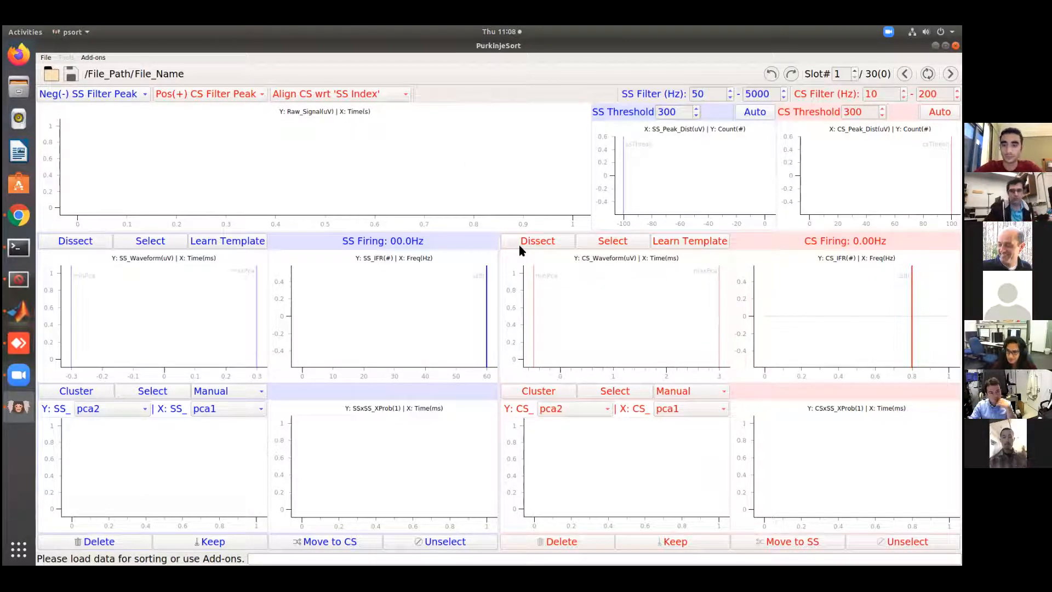
Load 190410_150708_04.mat from projects/sample_data, declining the common average data and keeping the slot boundaries
left_click(52, 77)
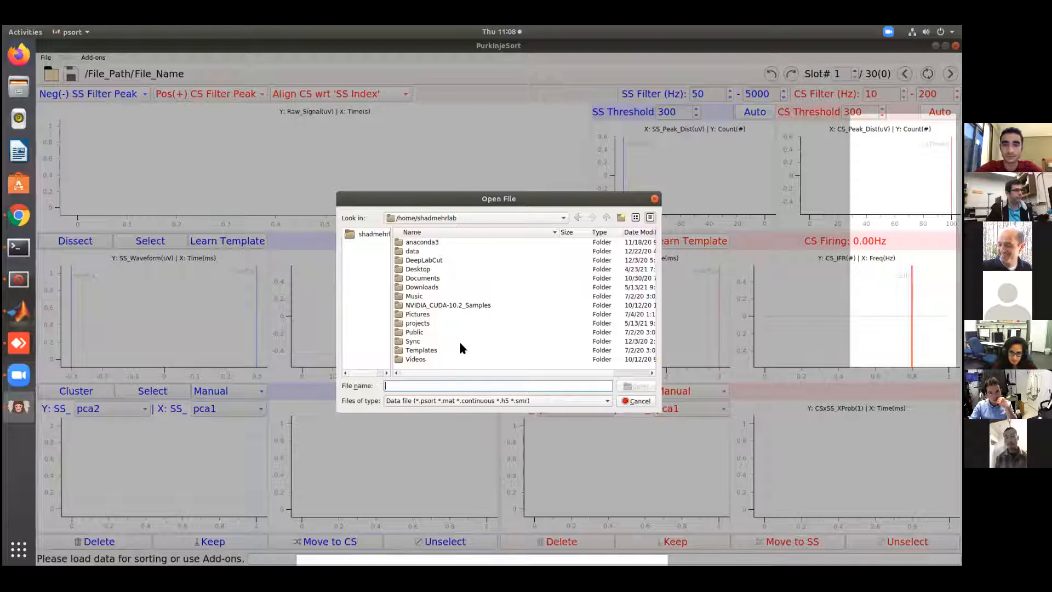
double_click(417, 324)
double_click(422, 279)
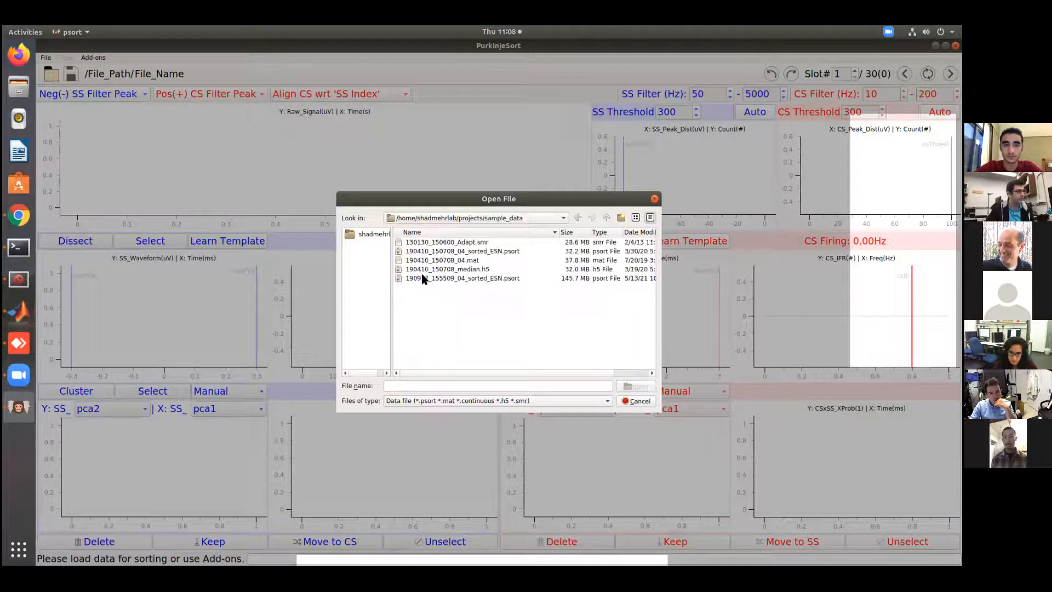
left_click(455, 261)
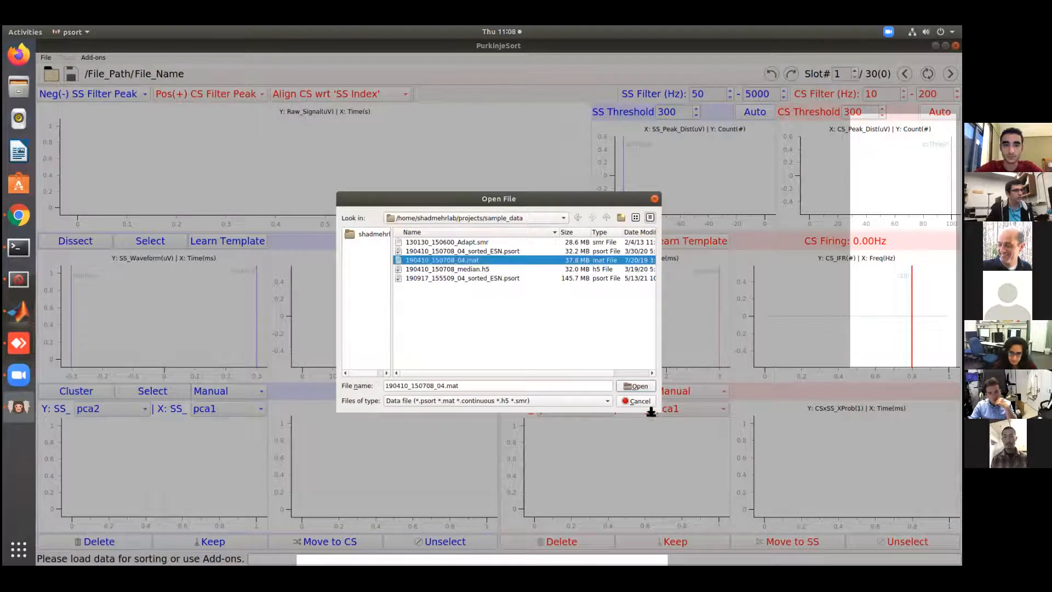
left_click(635, 386)
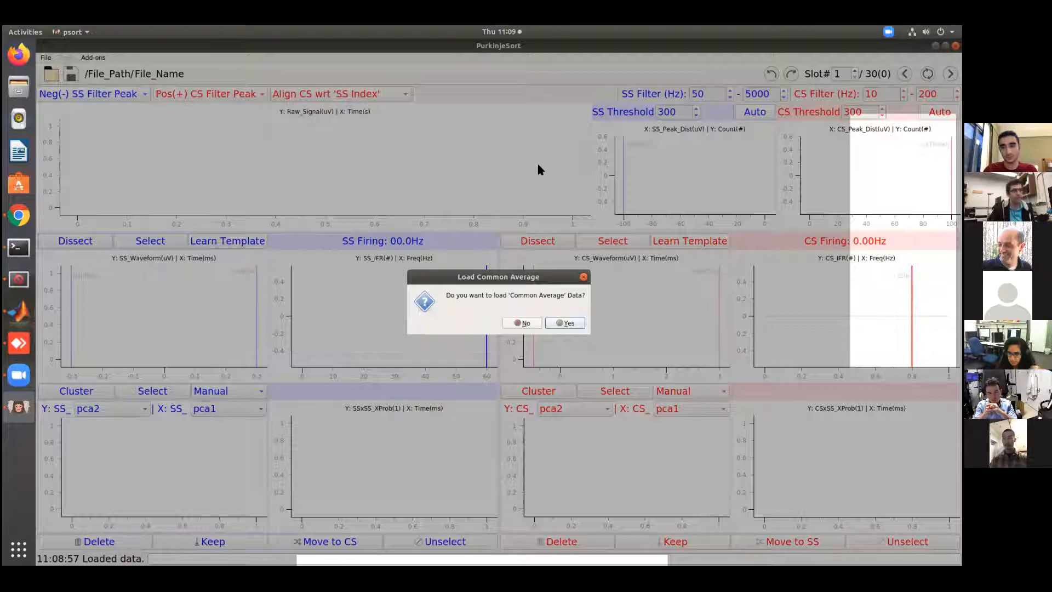
left_click(520, 324)
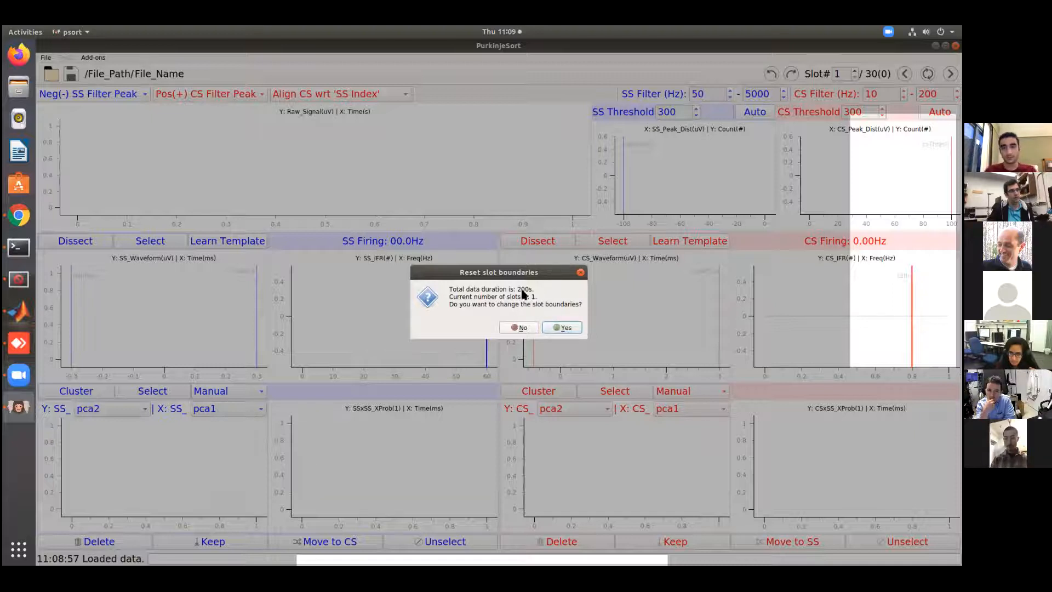
left_click(523, 328)
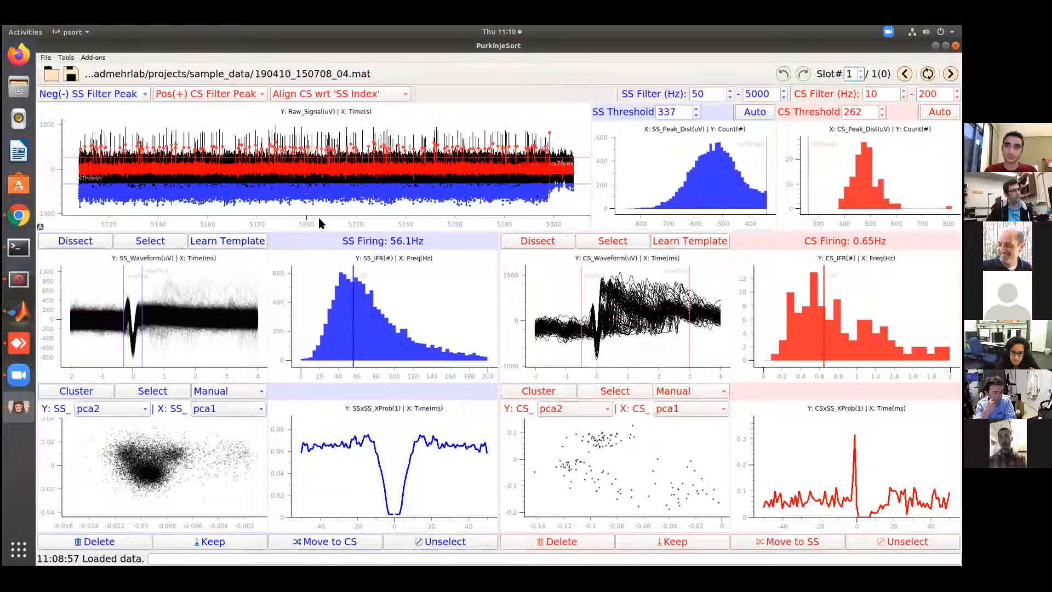
Examine the raw signal at different time and amplitude scales, from the full recording down to individual spikes
scroll(319, 218, "down", 4)
scroll(319, 218, "up", 6)
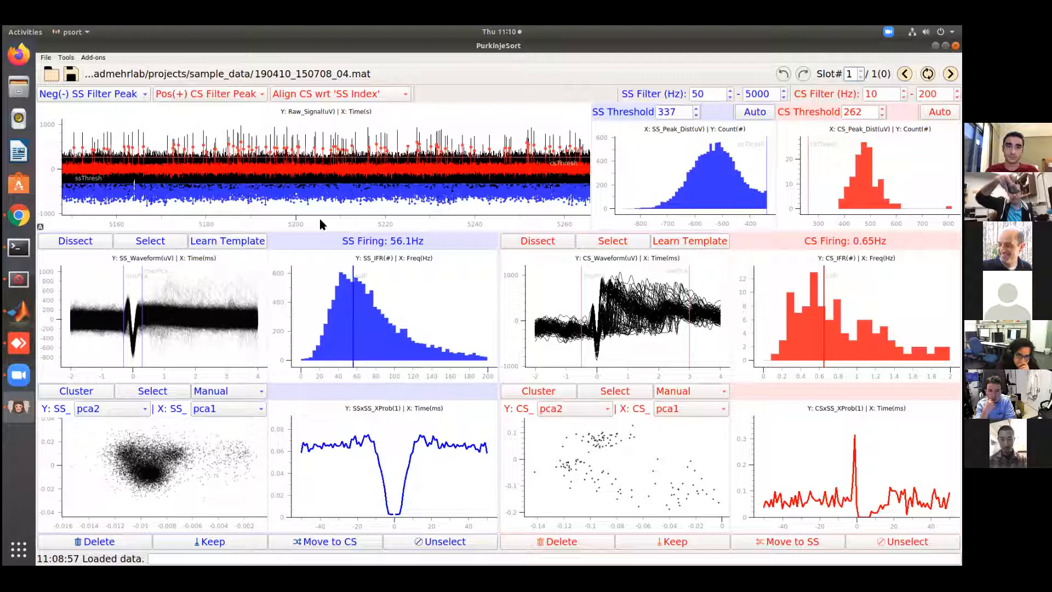
scroll(327, 217, "down", 2)
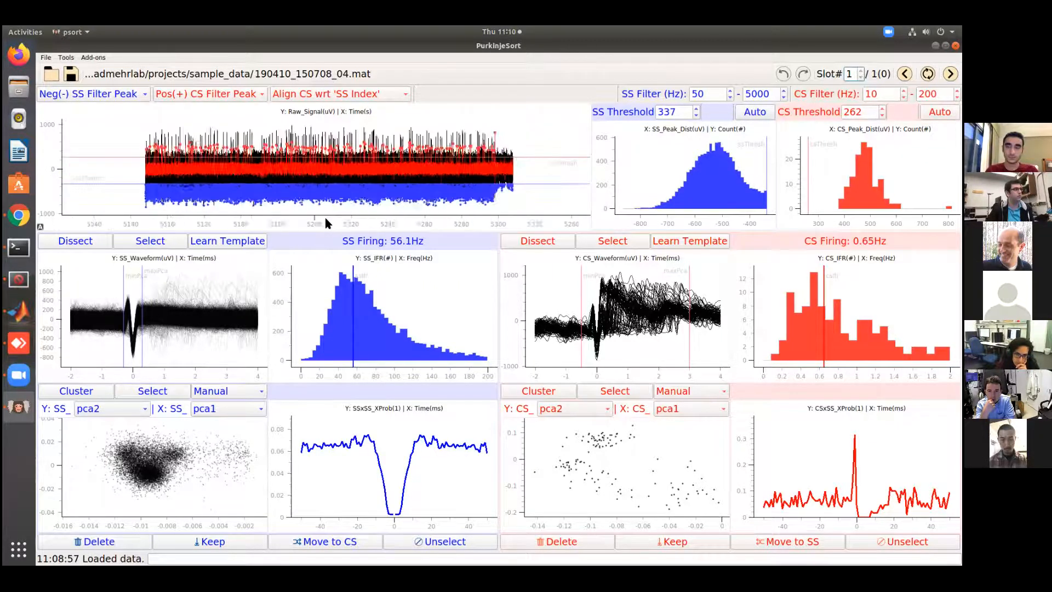
scroll(325, 217, "up", 2)
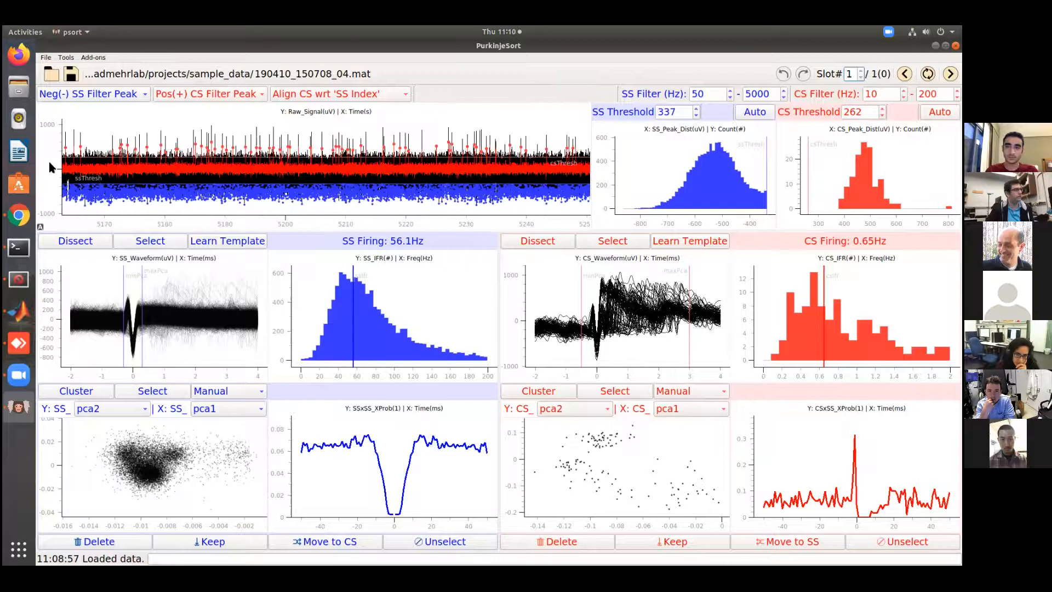
scroll(52, 169, "down", 3)
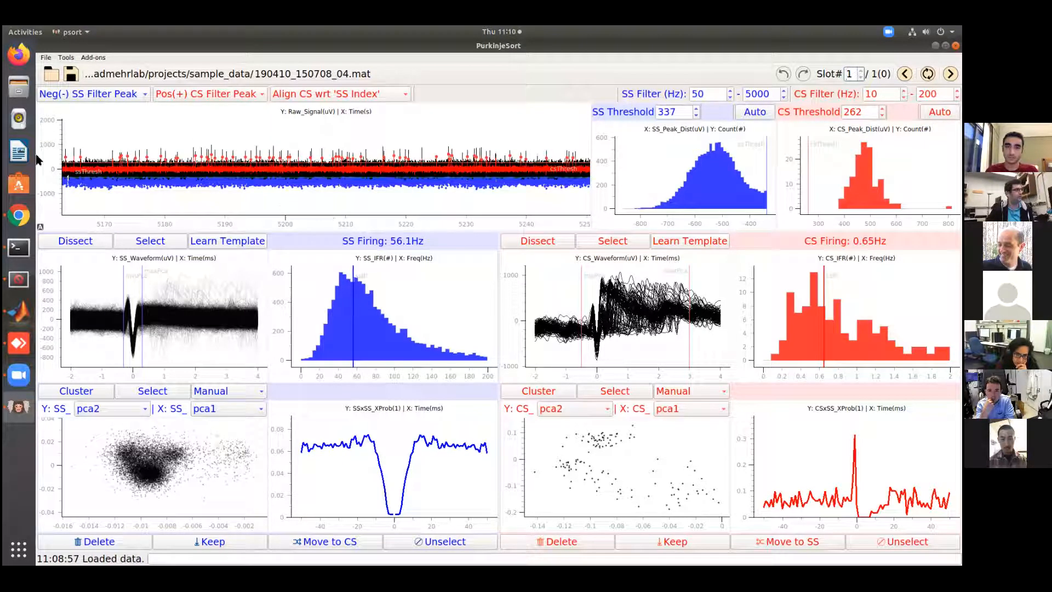
scroll(55, 171, "up", 3)
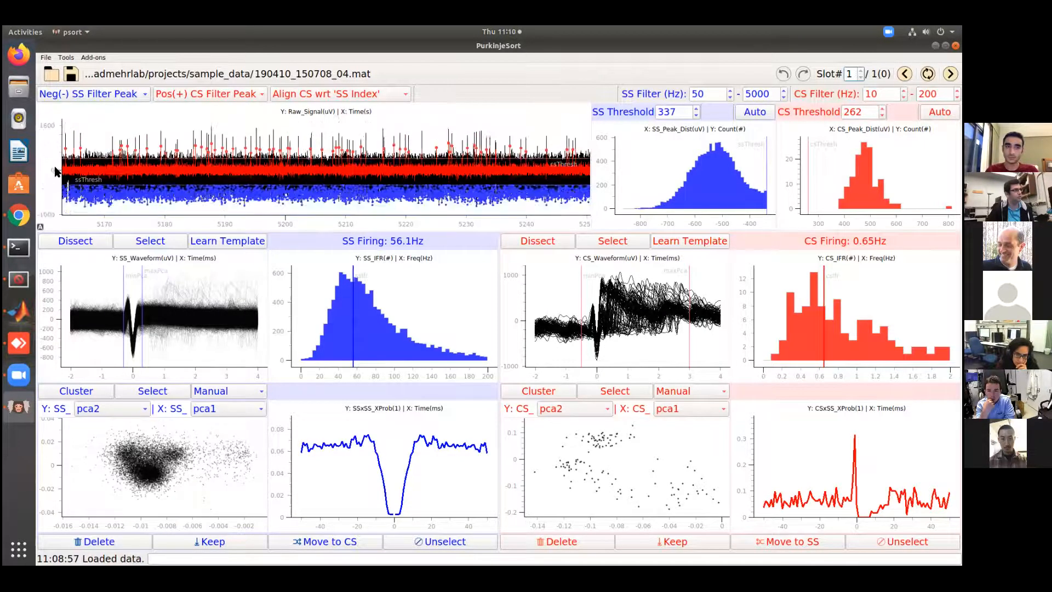
scroll(58, 168, "up", 1)
scroll(58, 167, "down", 1)
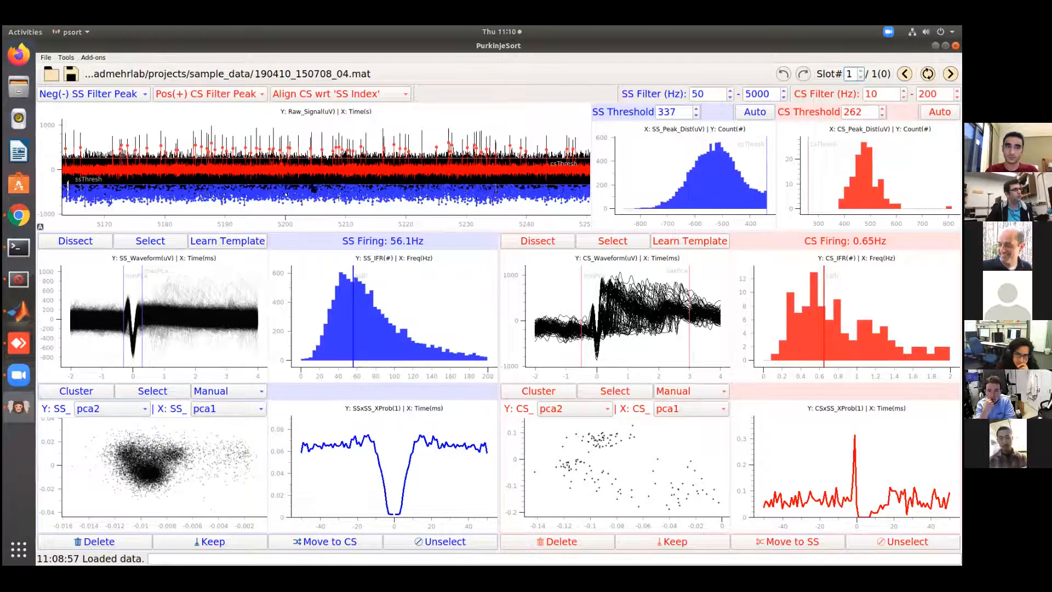
scroll(313, 177, "down", 3)
scroll(313, 177, "up", 9)
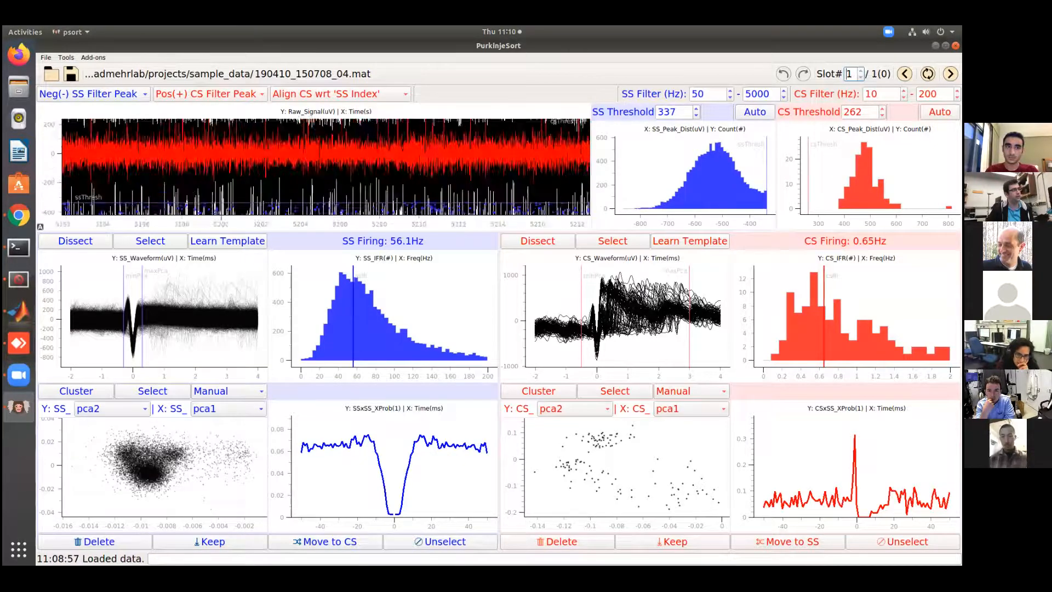
scroll(313, 176, "down", 6)
scroll(312, 177, "up", 7)
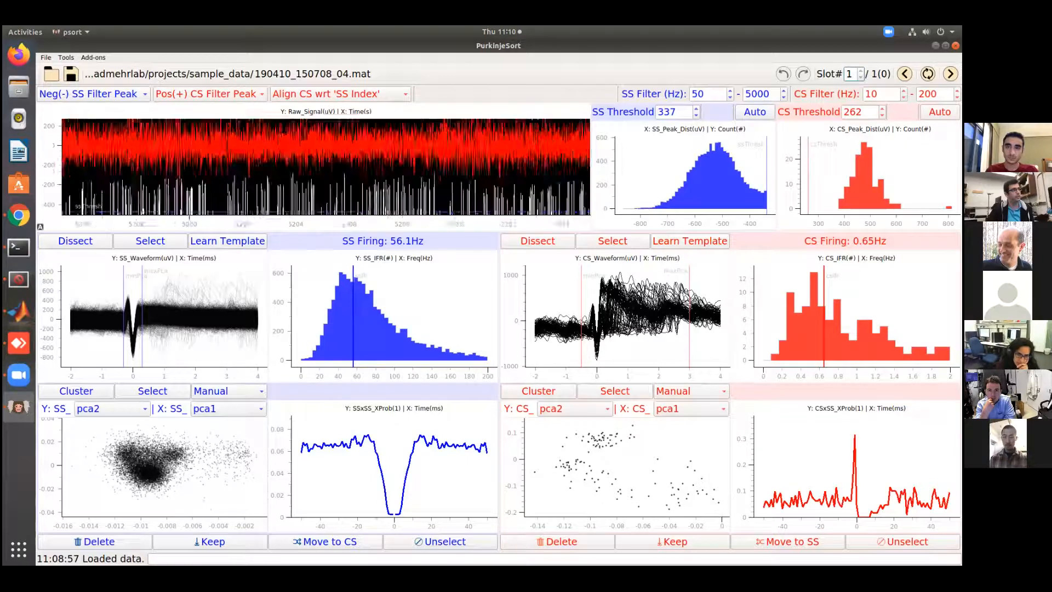
scroll(313, 176, "down", 7)
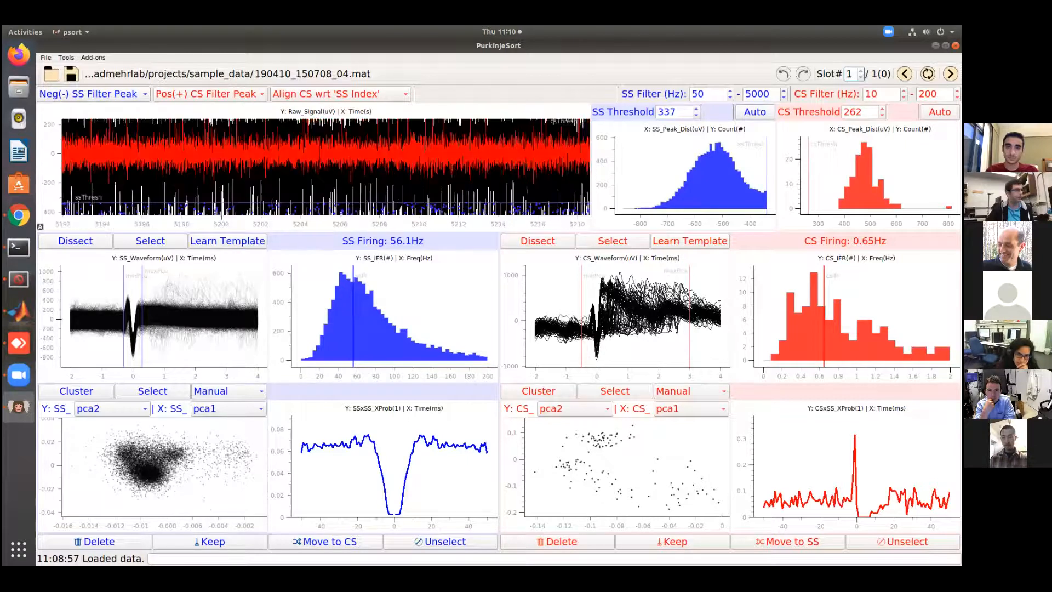
left_click(40, 226)
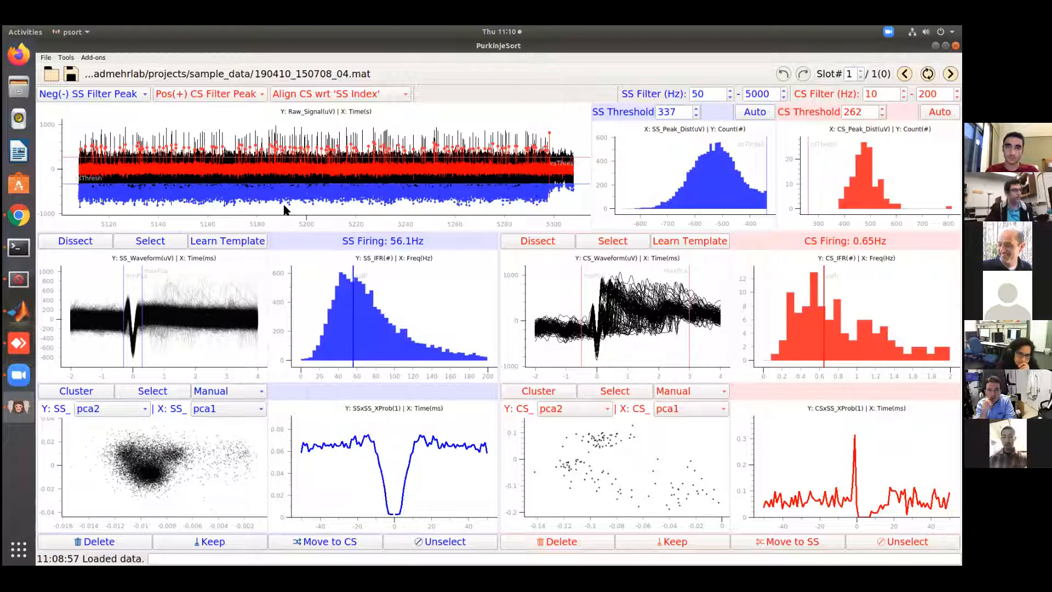
scroll(317, 217, "up", 5)
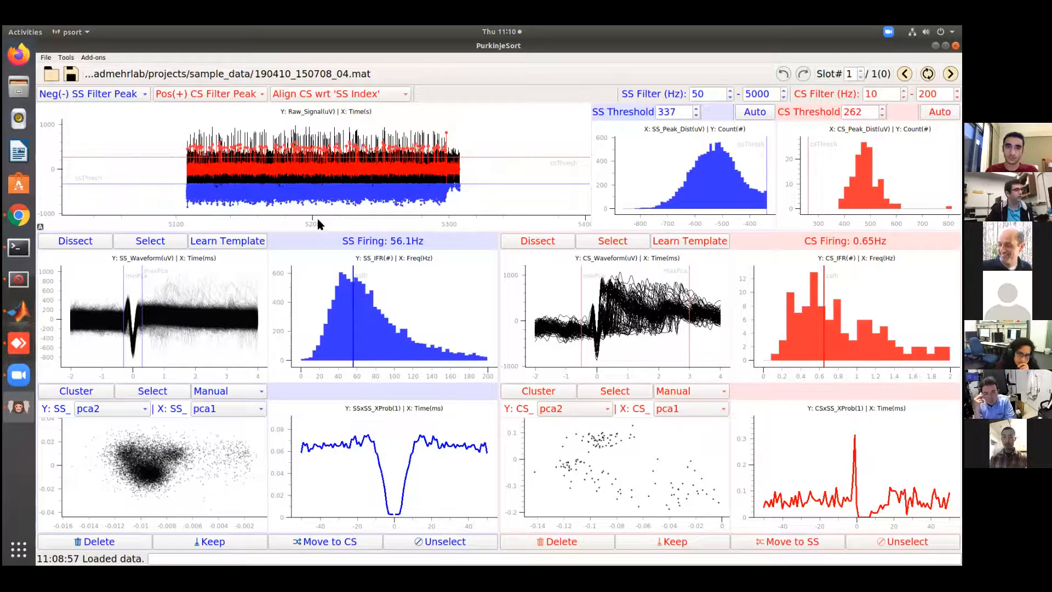
scroll(317, 216, "up", 10)
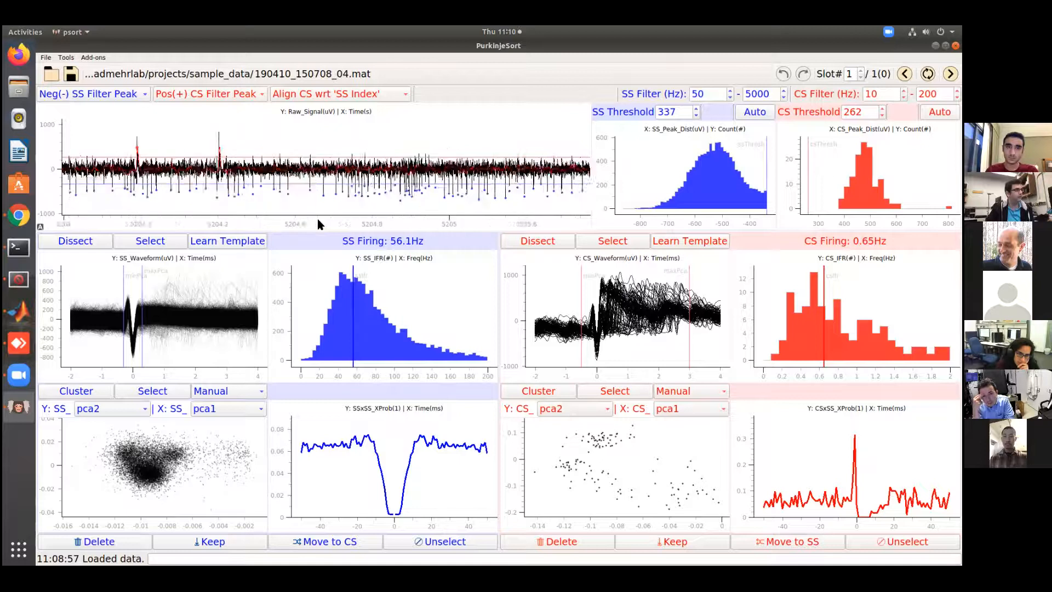
scroll(317, 216, "up", 5)
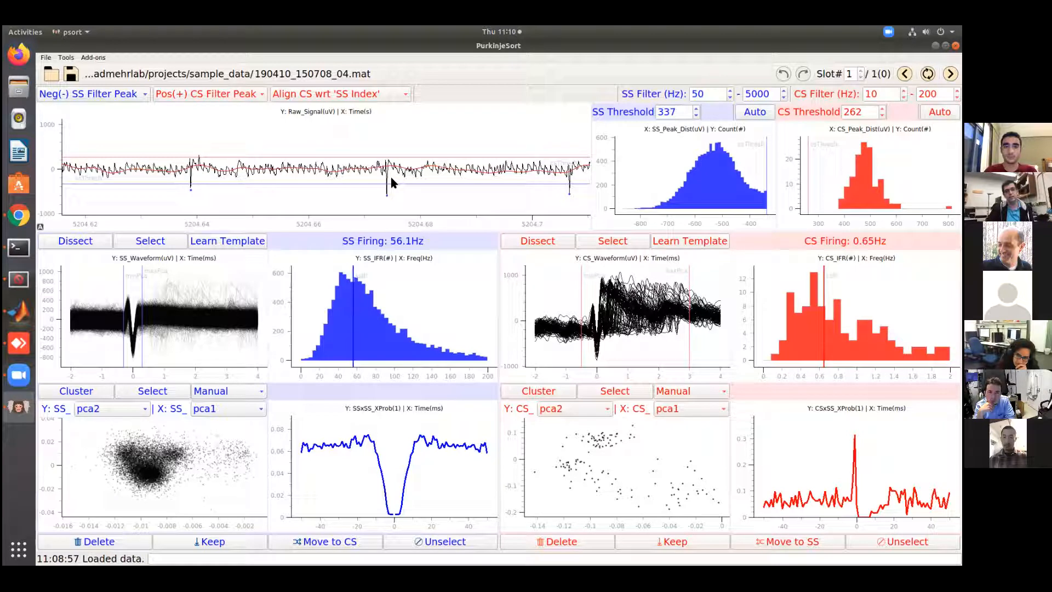
Reload 190410_150708_04.mat with 190410_150708_median.h5 as common average data, keeping the slot boundaries
left_click(50, 74)
left_click(463, 261)
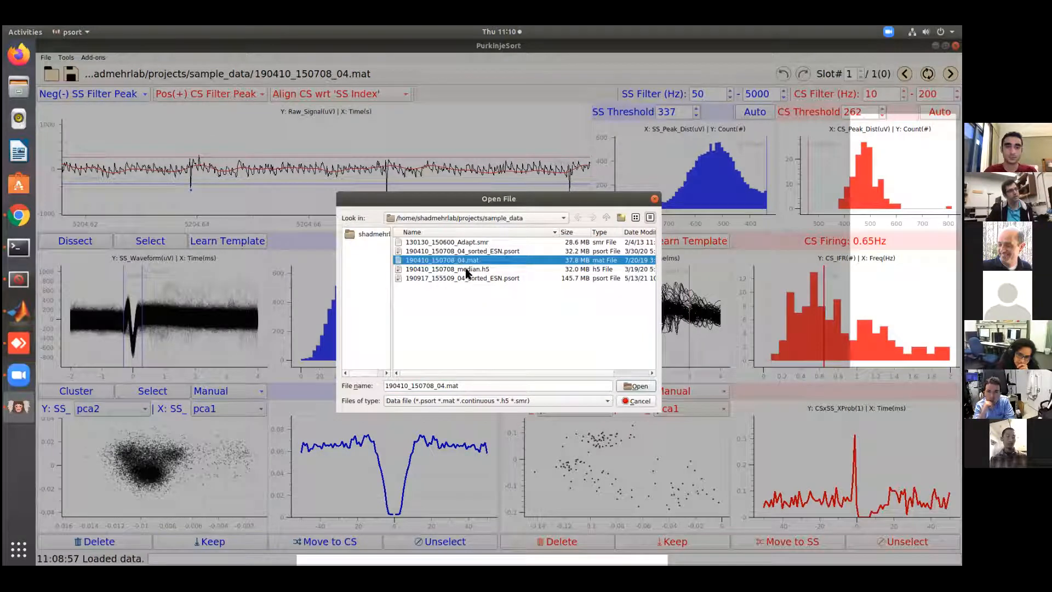
left_click(636, 386)
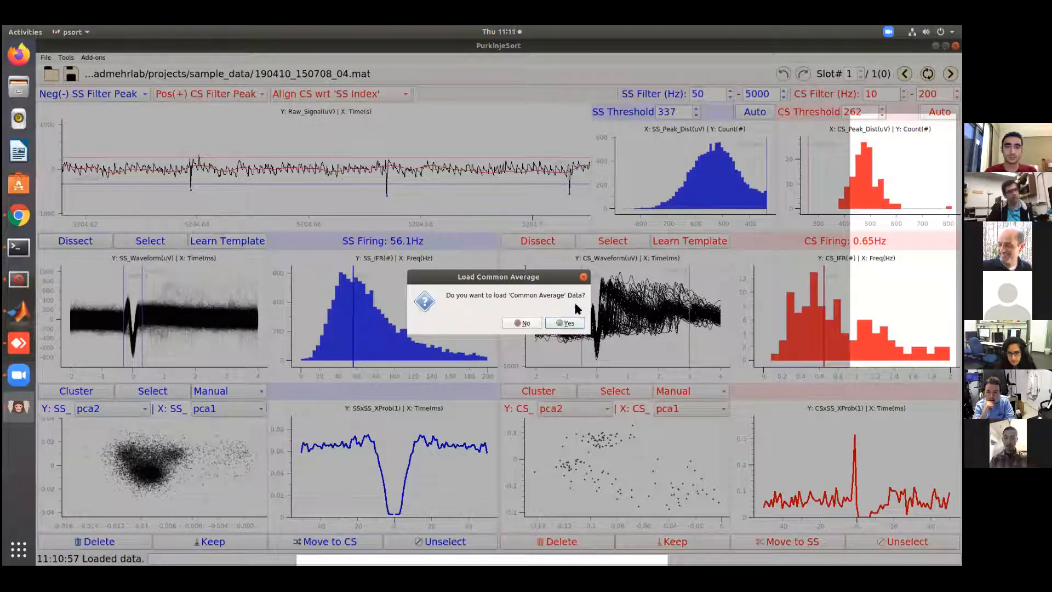
left_click(564, 323)
left_click(447, 243)
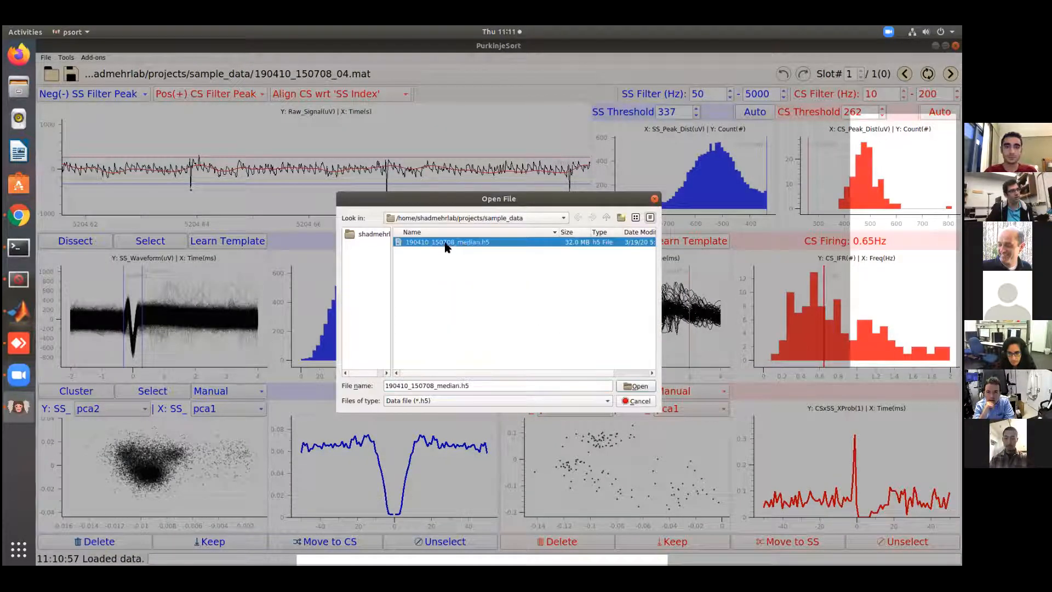
left_click(635, 385)
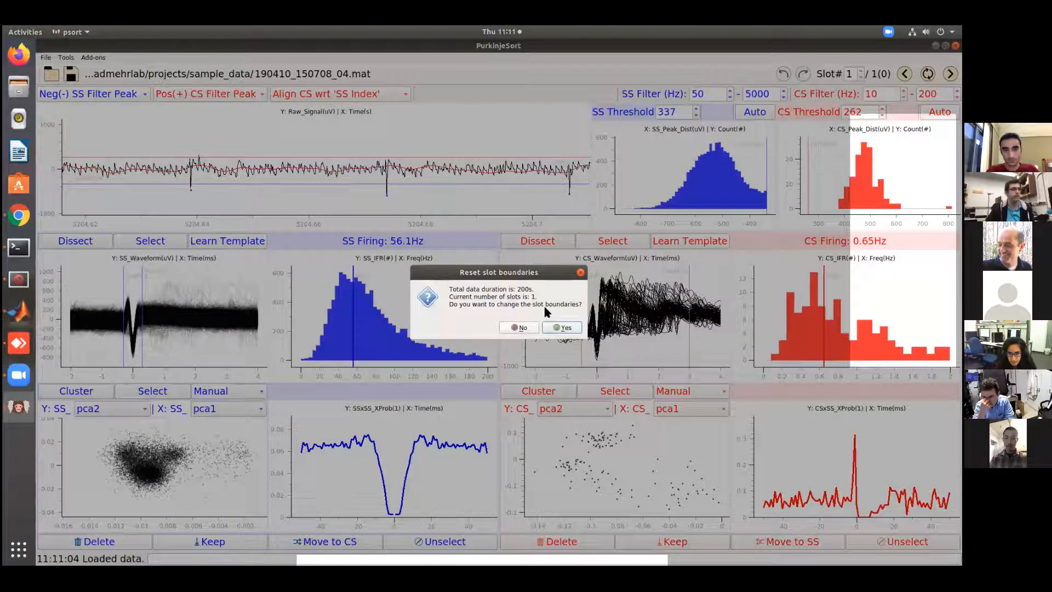
left_click(519, 327)
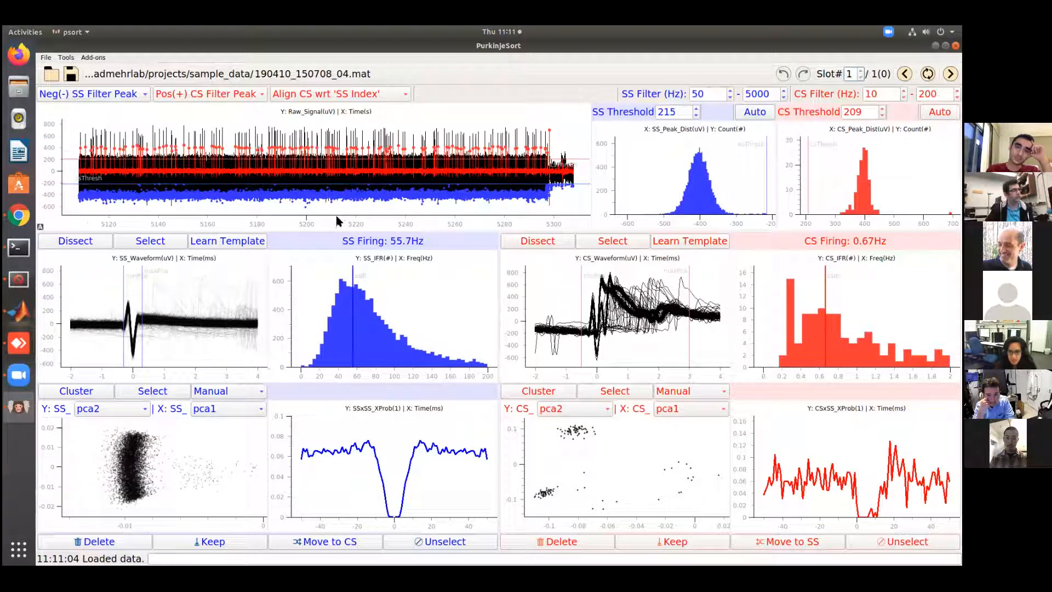
Inspect individual spikes in the reloaded raw signal at a short time scale around 5212.4 s
scroll(338, 221, "up", 12)
scroll(338, 221, "up", 12)
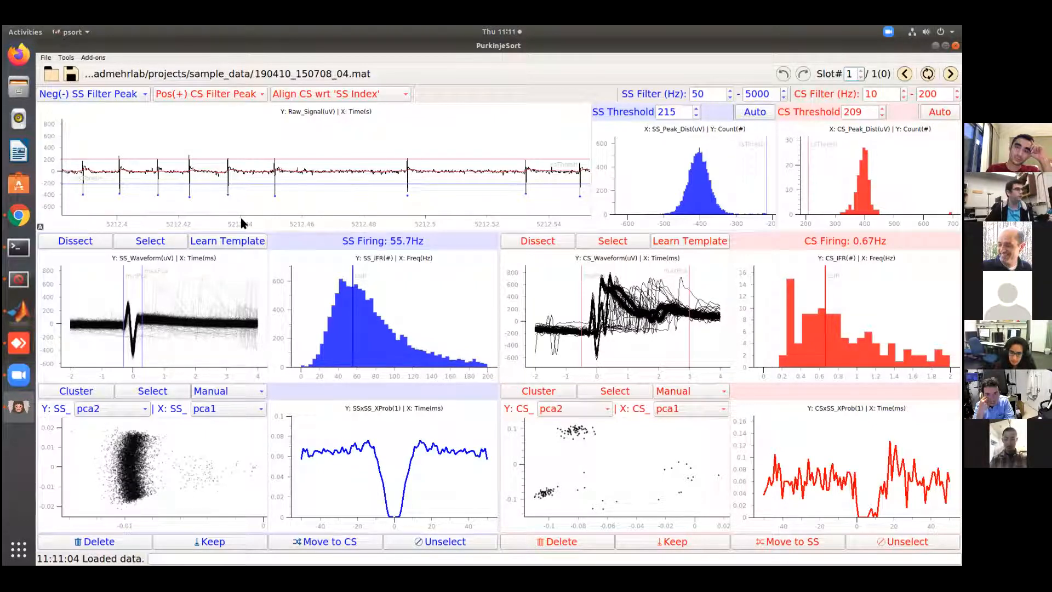
left_click_drag(228, 217, 366, 225)
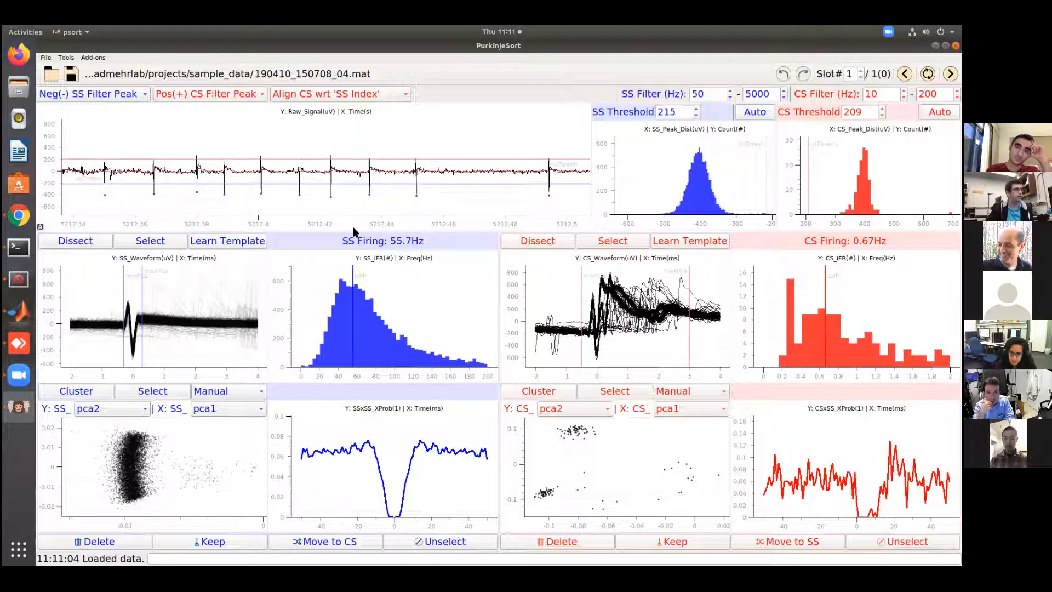
Examine the spike near 5212.38 s in the raw signal at a few-millisecond scale and return to the full recording
scroll(378, 203, "up", 1)
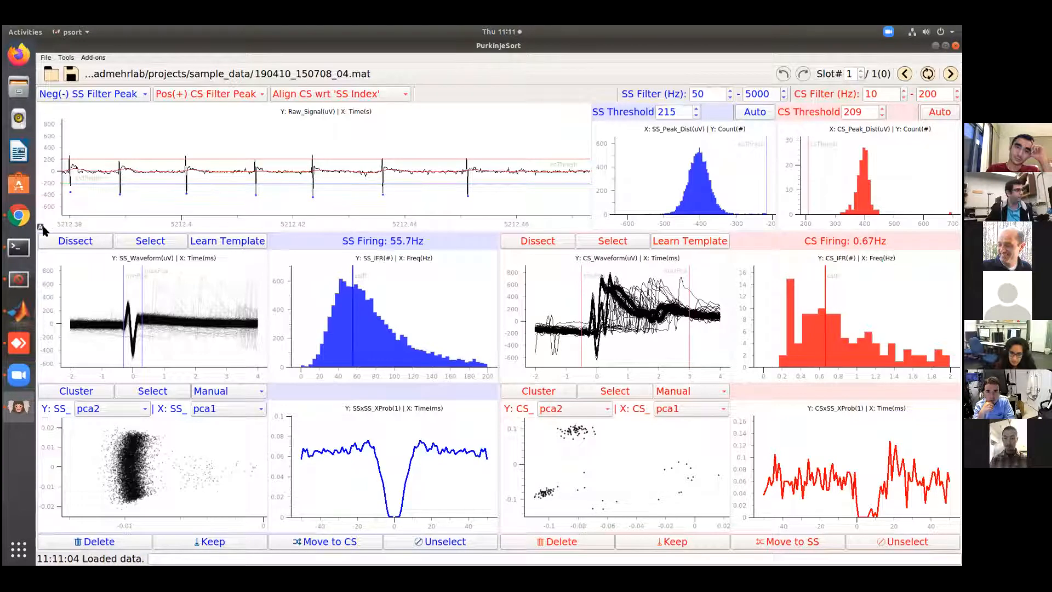
left_click_drag(230, 219, 440, 219)
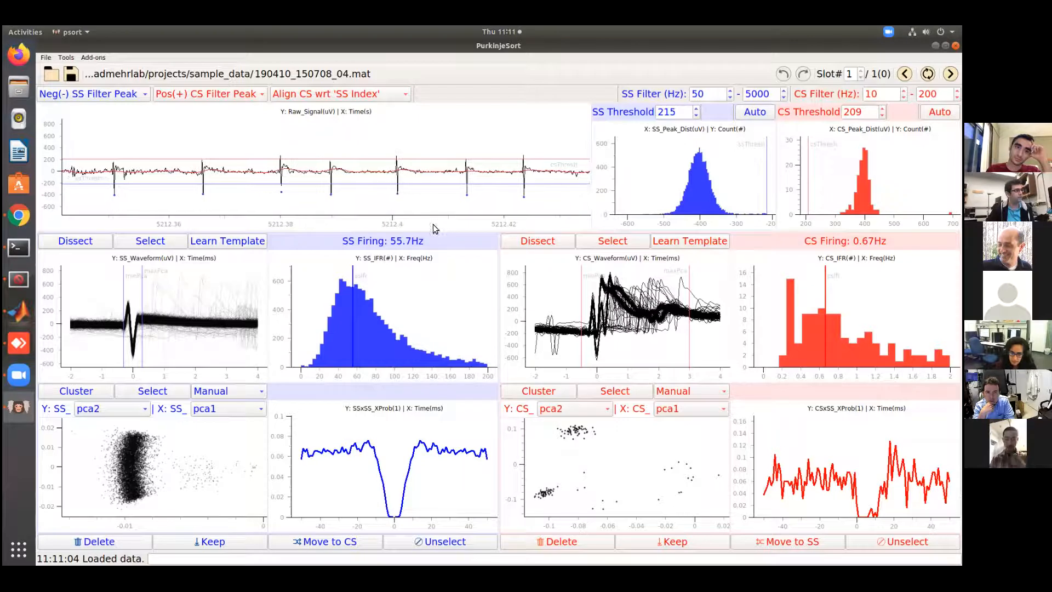
scroll(269, 219, "down", 1)
scroll(268, 219, "up", 4)
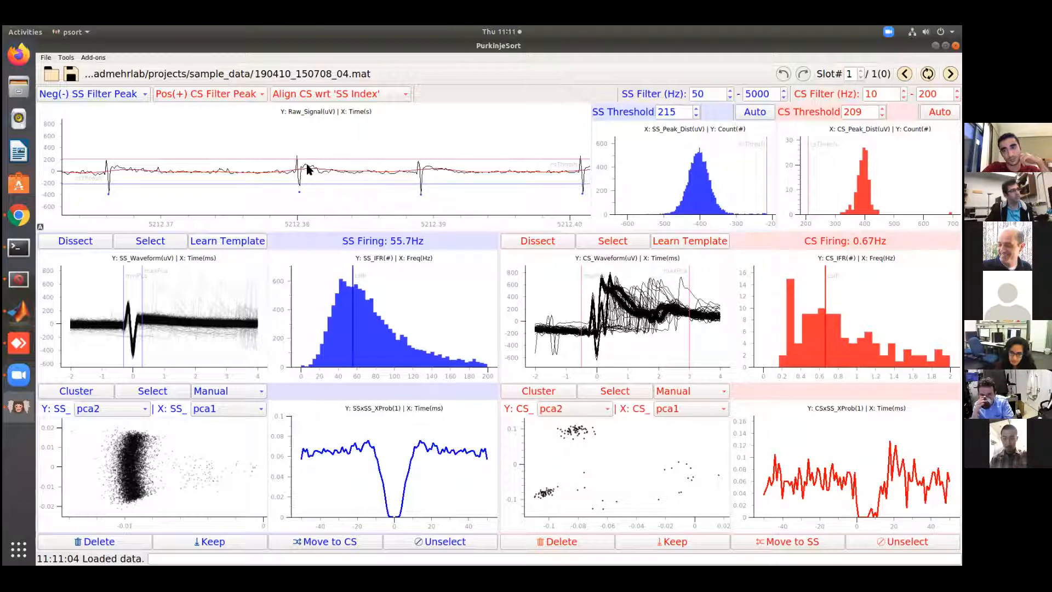
scroll(312, 219, "up", 4)
scroll(280, 196, "up", 3)
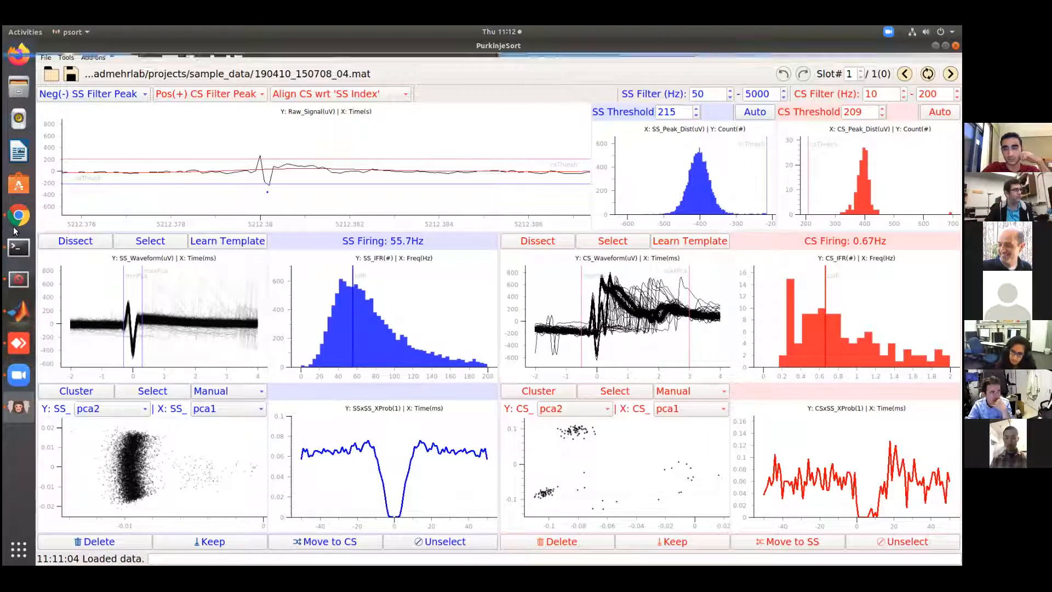
left_click(41, 227)
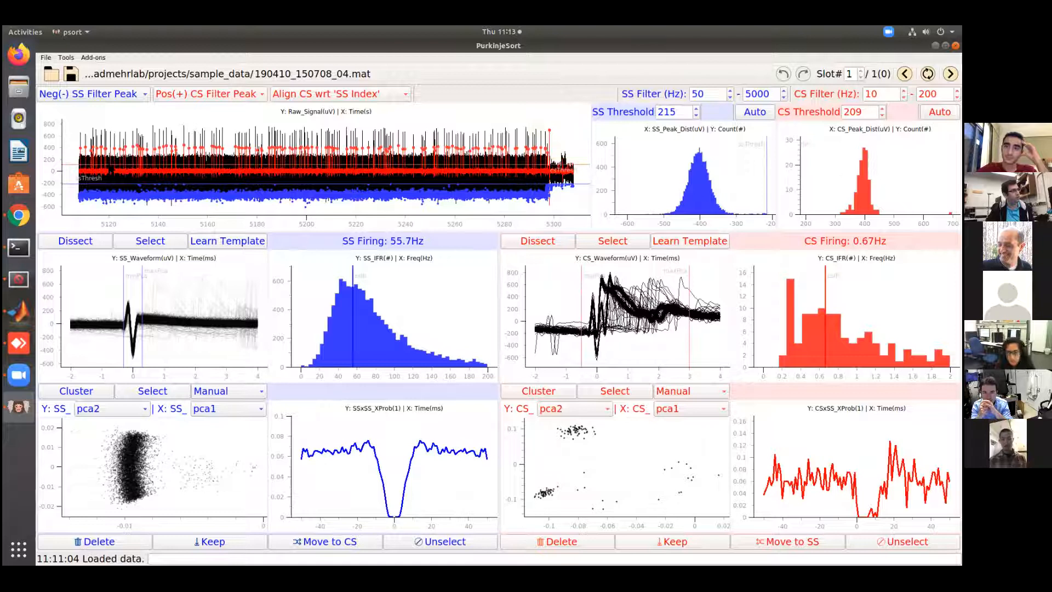
Try several higher CS thresholds, including 300, and reset the CS threshold to its automatic value
left_click_drag(109, 167, 111, 159)
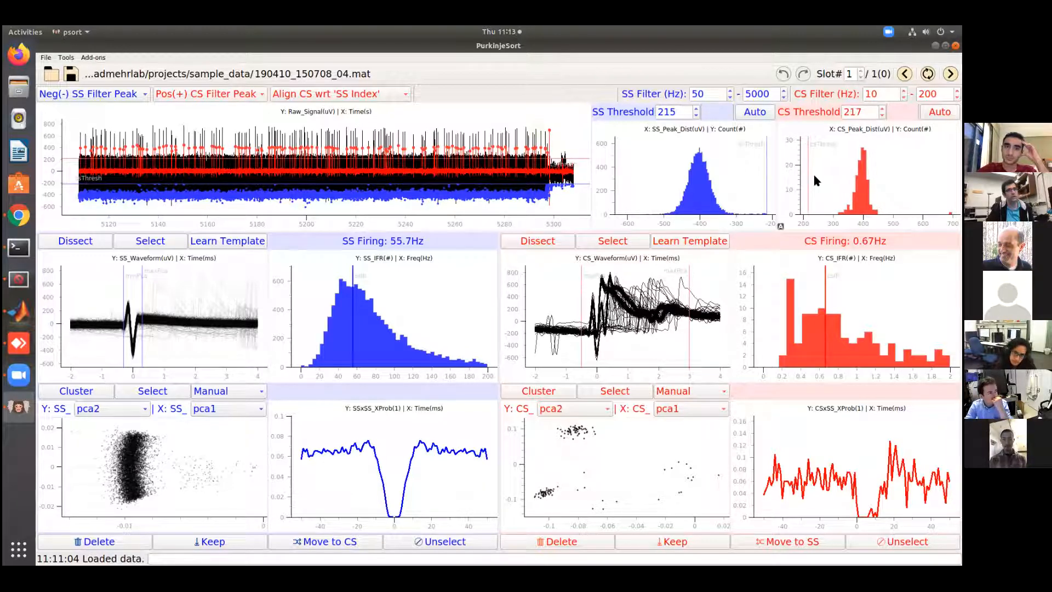
mouse_move(809, 174)
left_mouse_down()
mouse_move(825, 178)
mouse_move(816, 174)
left_mouse_up()
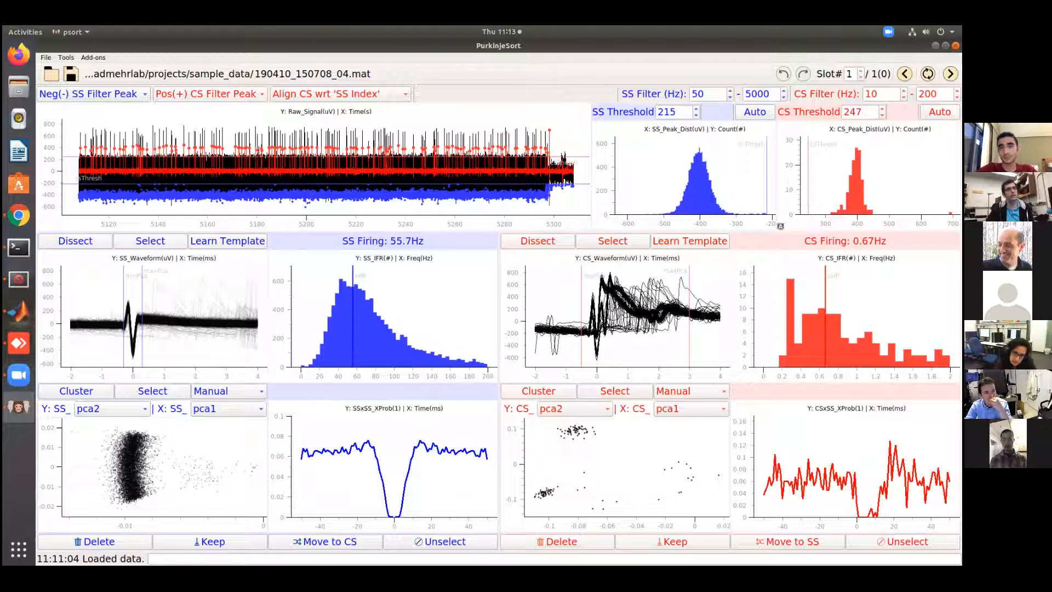
scroll(863, 113, "down", 9)
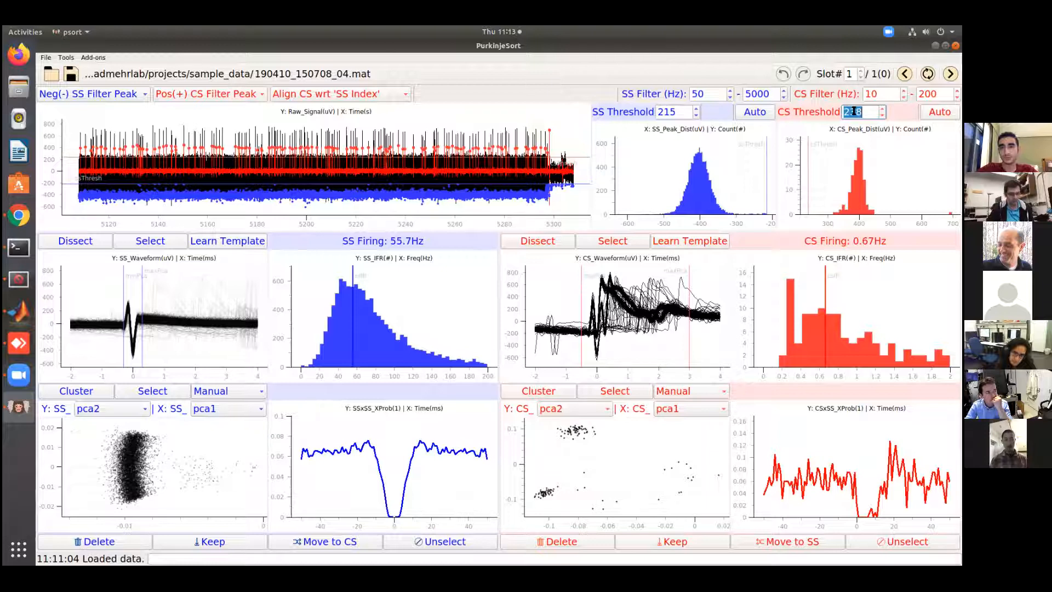
type("300")
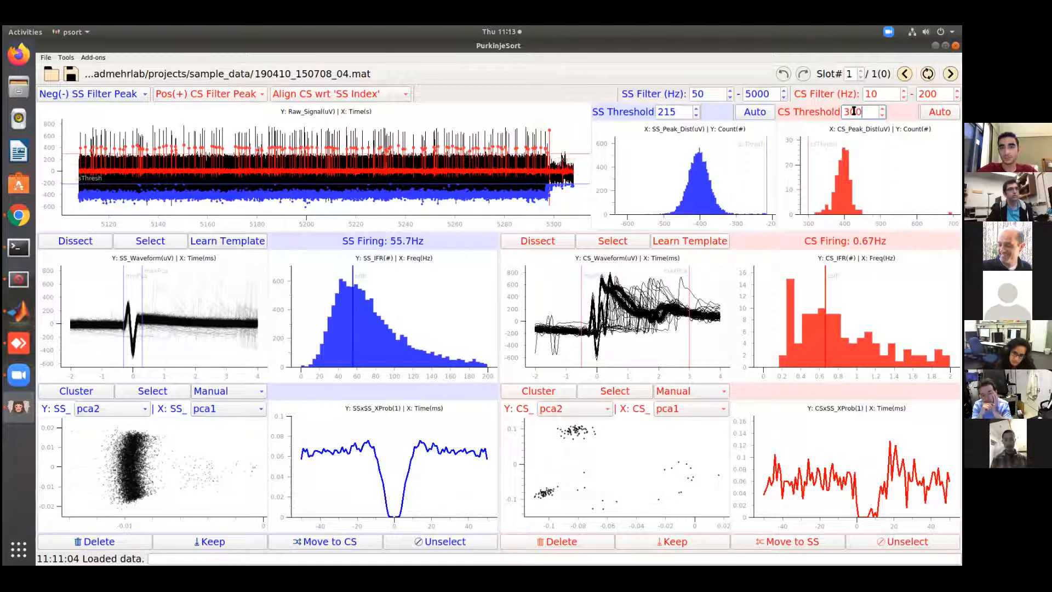
key("Return")
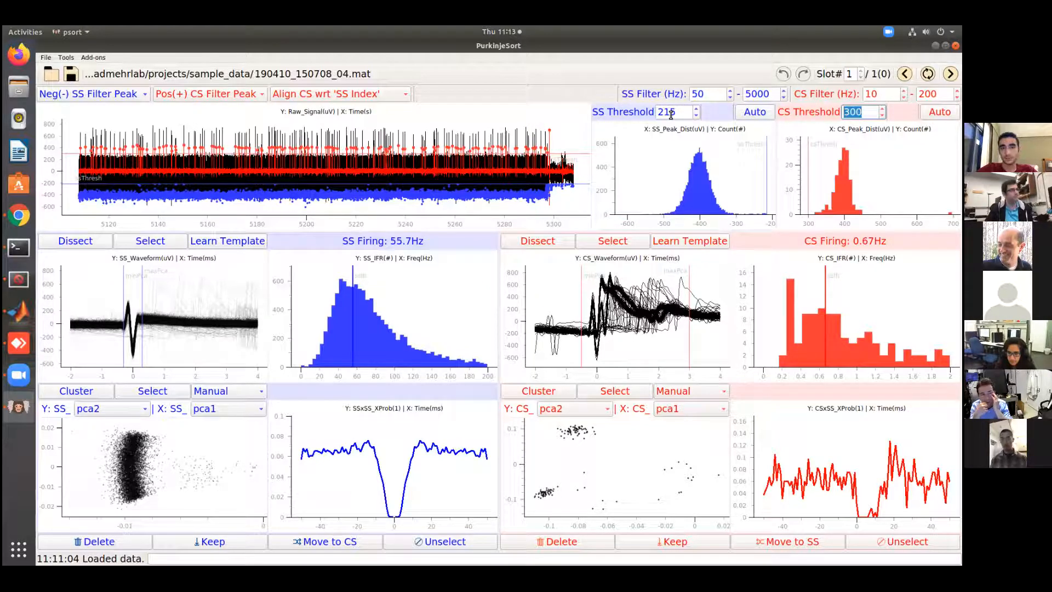
left_click_drag(439, 154, 439, 157)
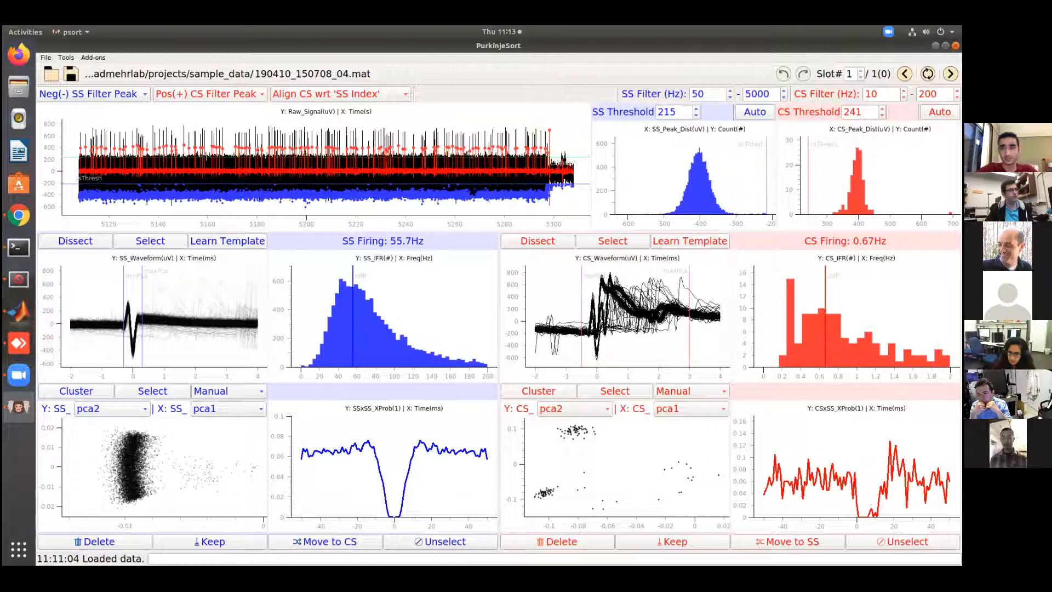
left_click(939, 111)
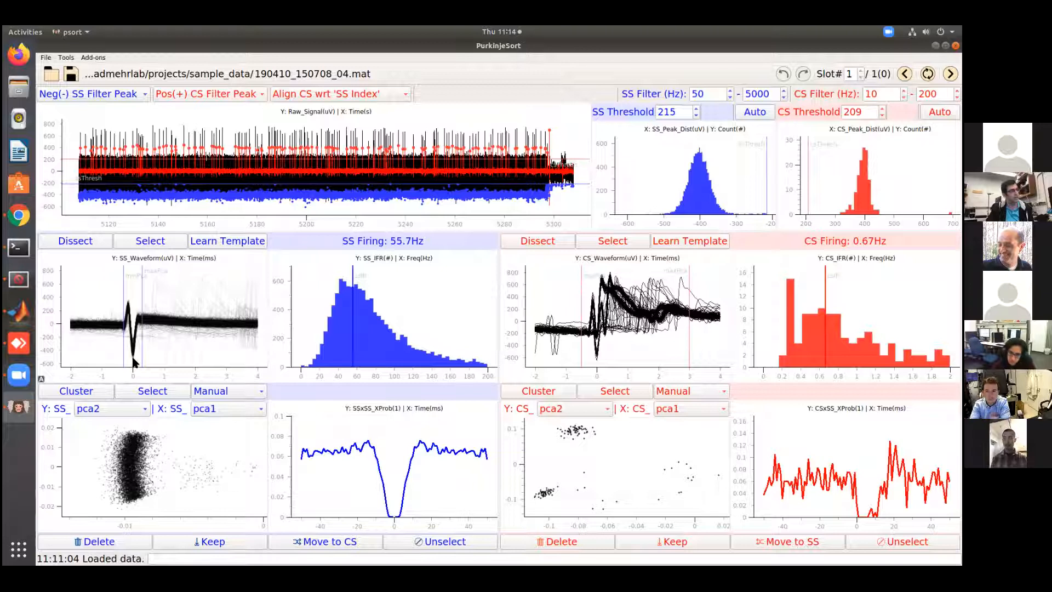
left_click(69, 98)
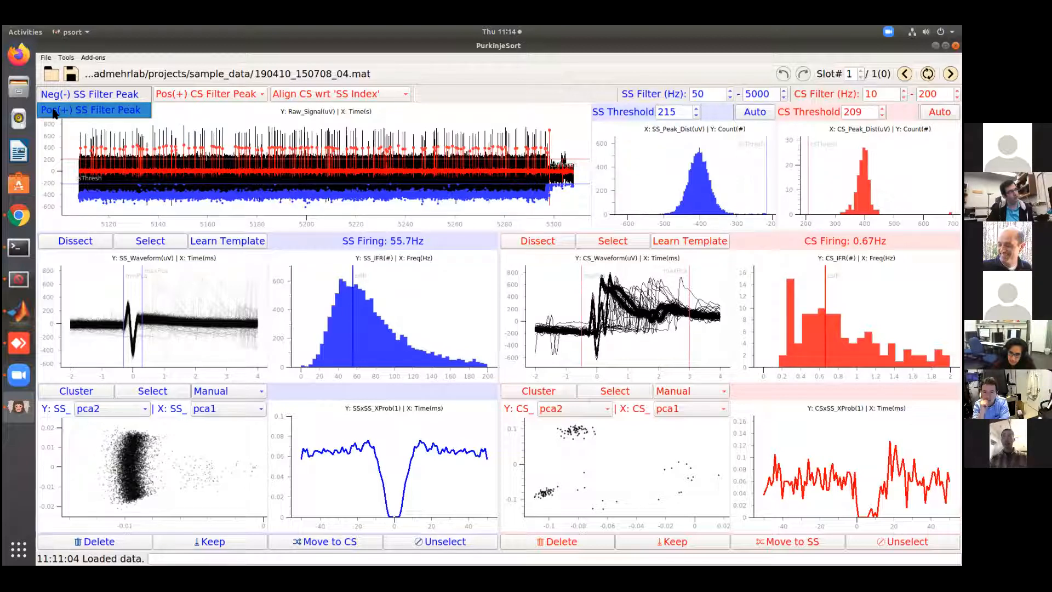
left_click(118, 322)
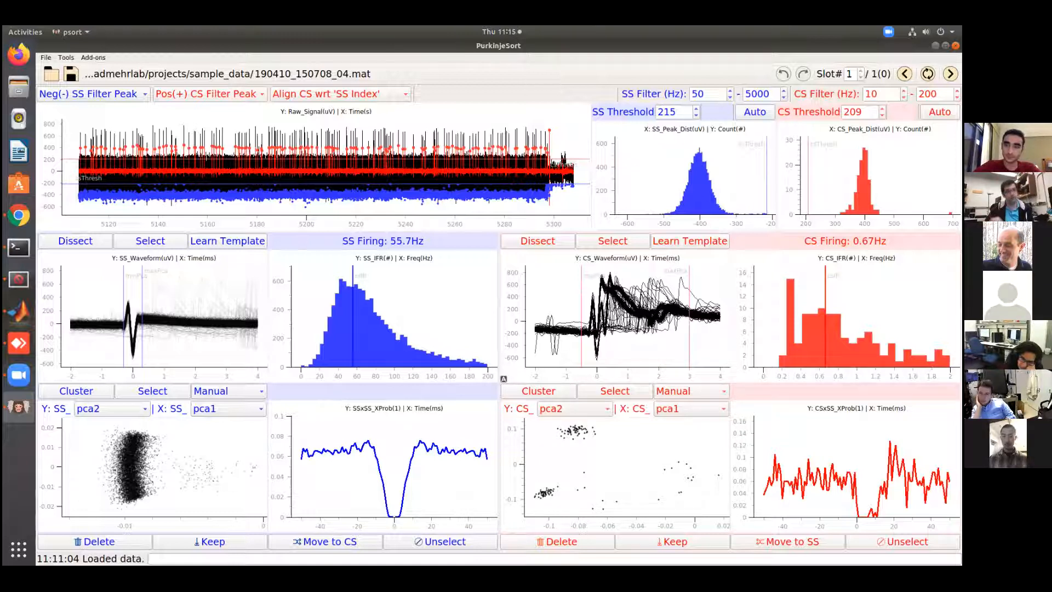
Select the CS waveforms crossing a polygon from about 0.1 to 1.2 ms and -400 to 400 µV, and delete them
left_click(612, 241)
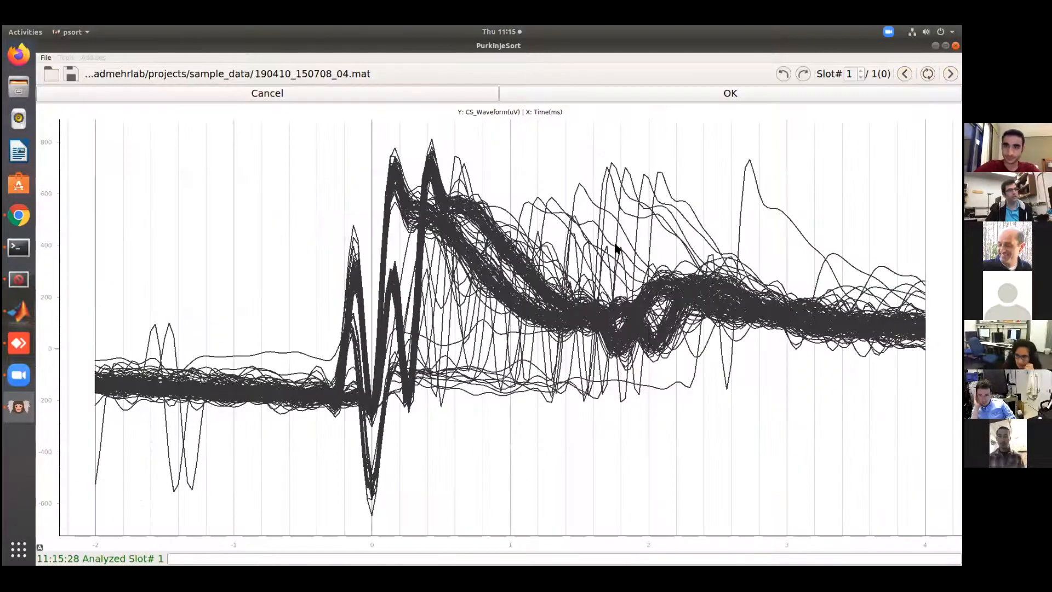
left_click(538, 402)
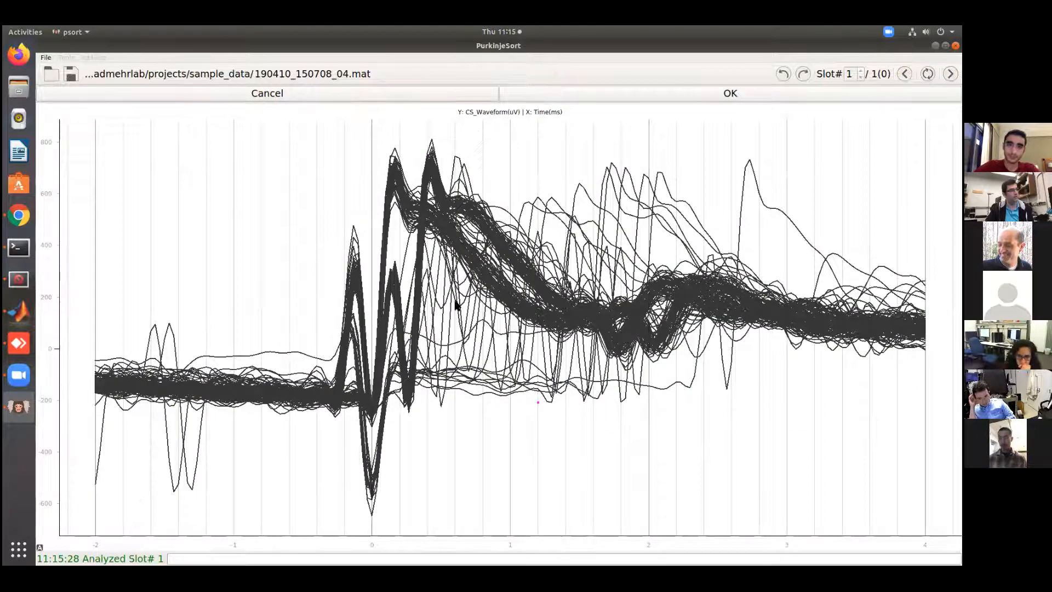
left_click(407, 241)
left_click(389, 242)
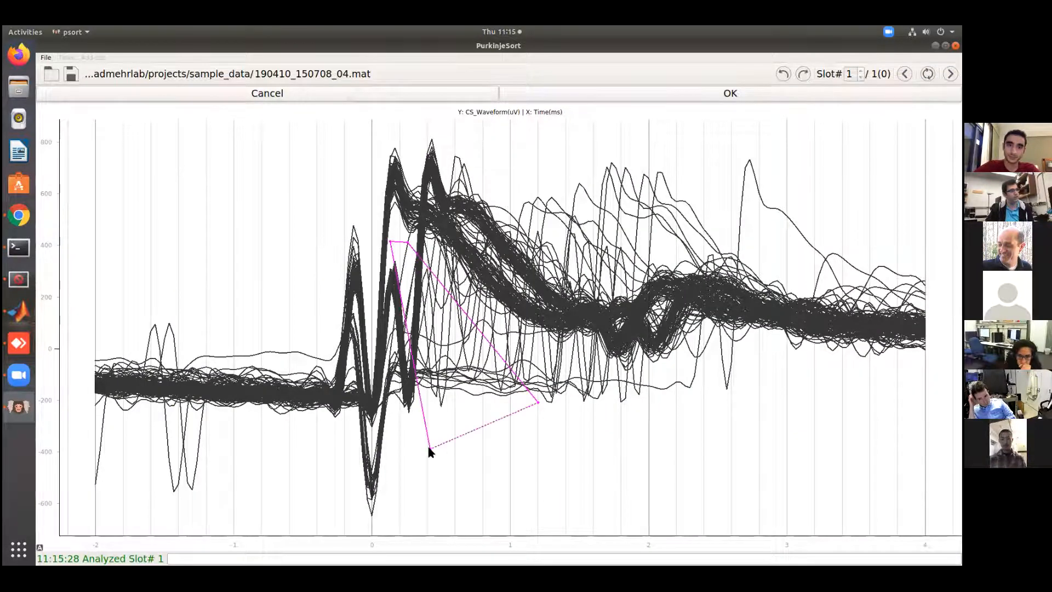
left_click(630, 92)
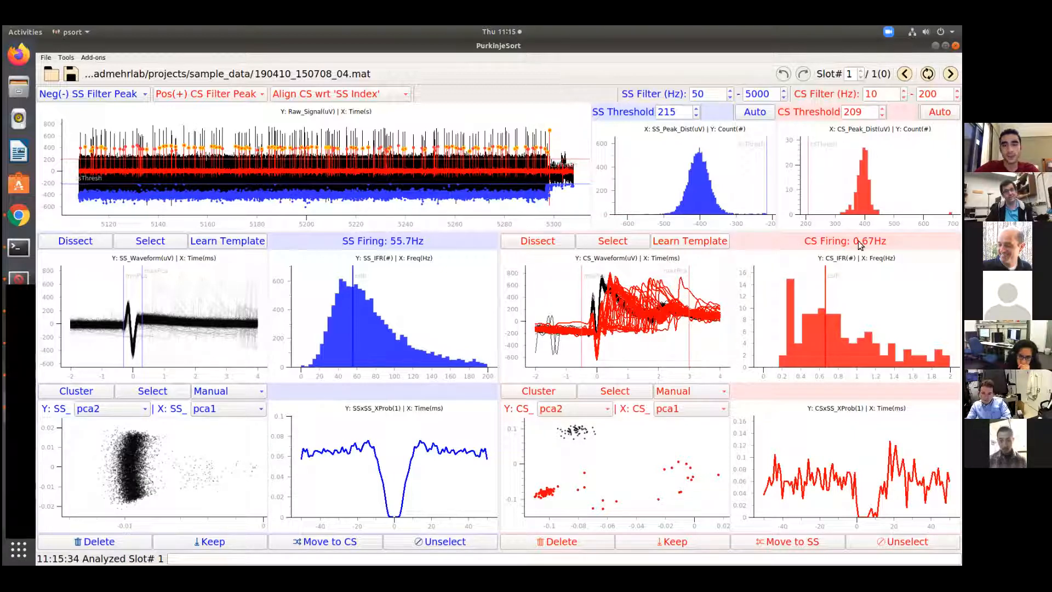
left_click(577, 543)
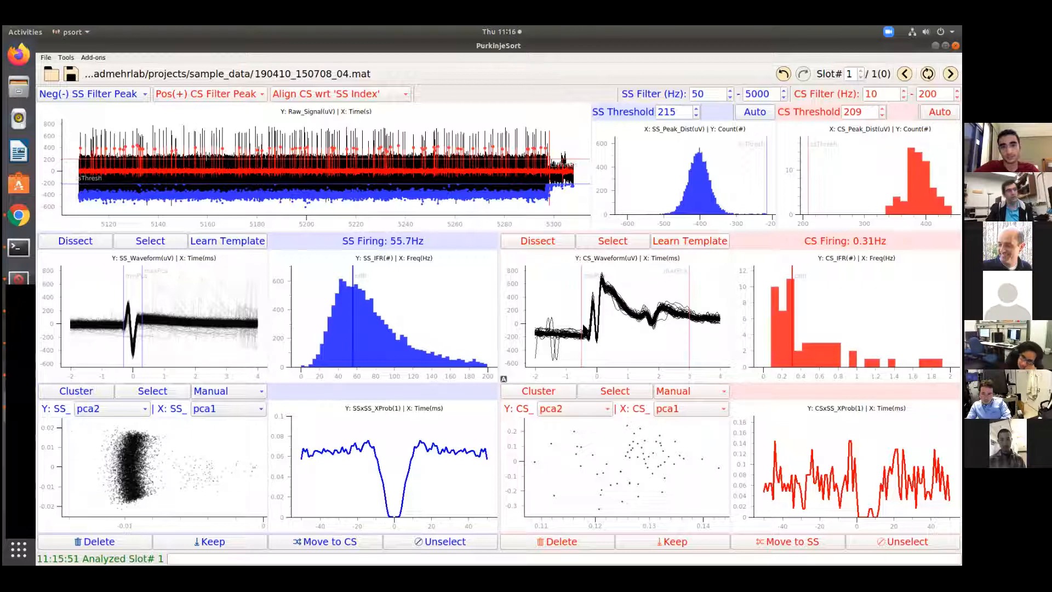
Learn a CS template from the remaining complex spikes and re-analyze the slot with CS aligned to 'CS Template'
left_click(677, 245)
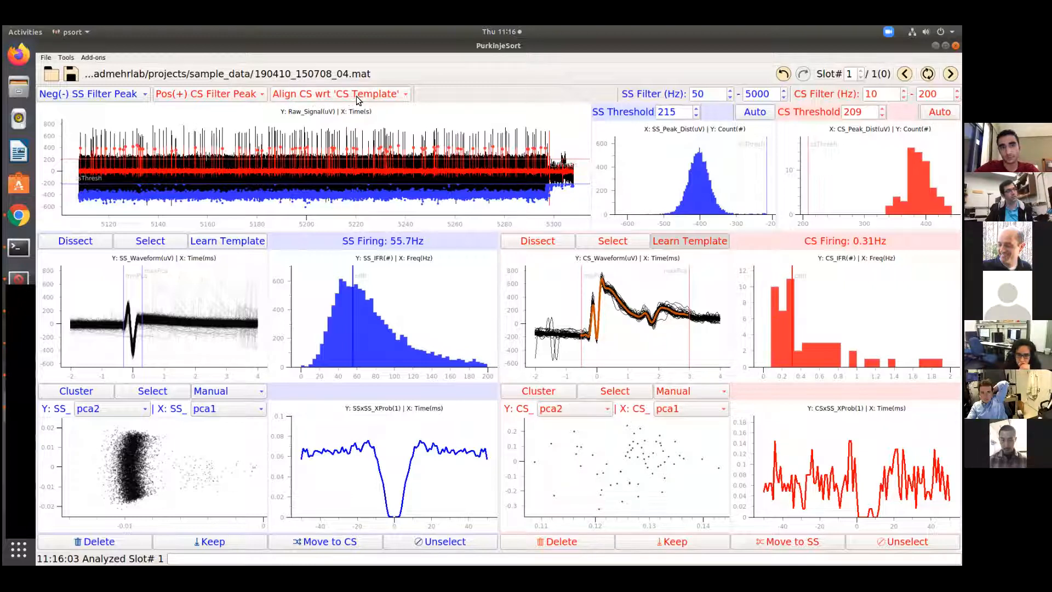
left_click(393, 97)
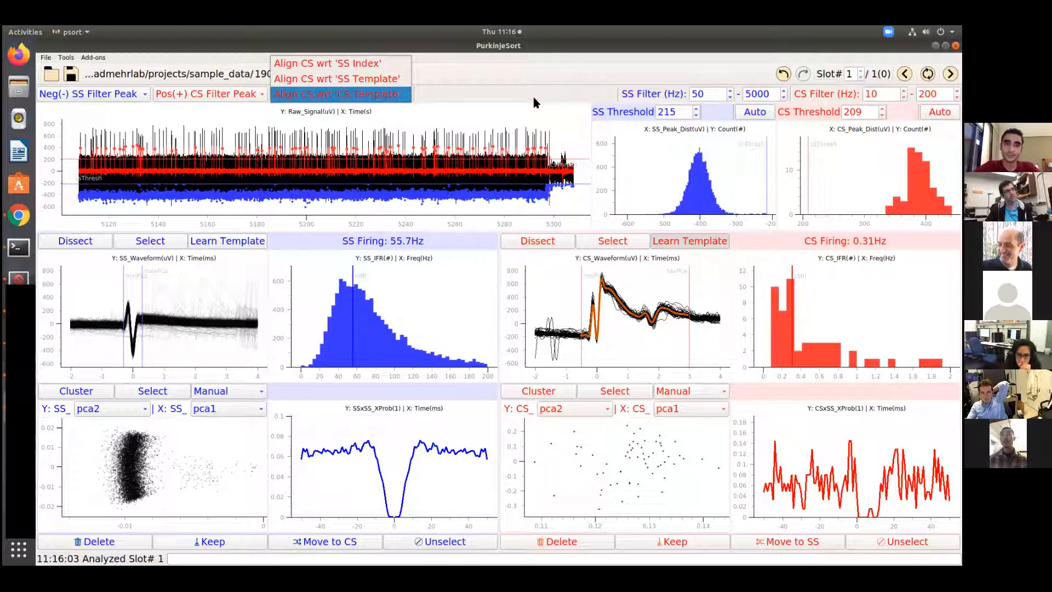
left_click(404, 97)
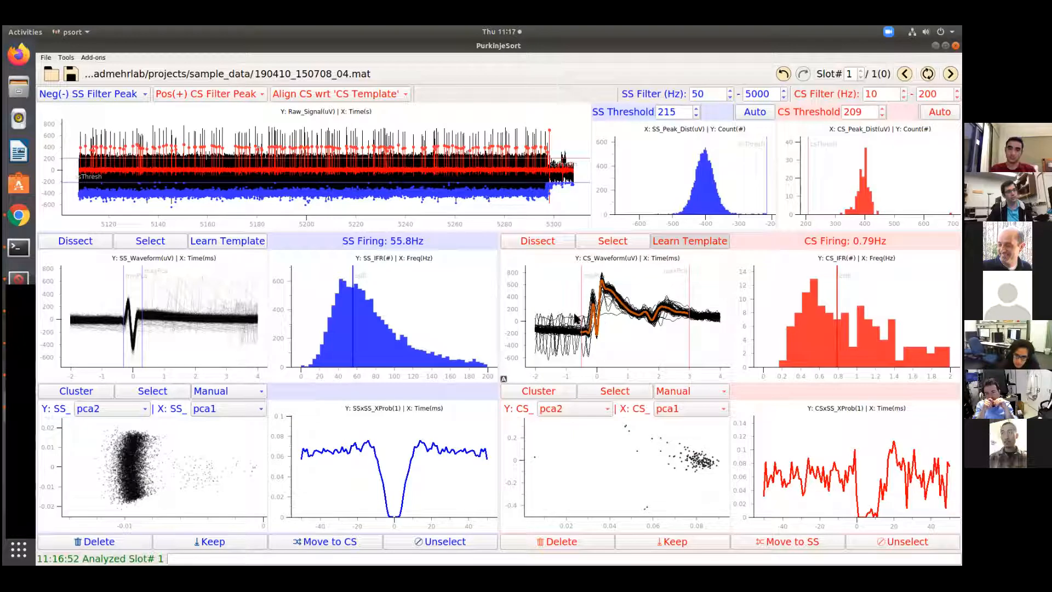
Outline the isolated outlier near pca1 0.005 in the CS pca2 versus pca1 scatter and delete it
left_click(610, 391)
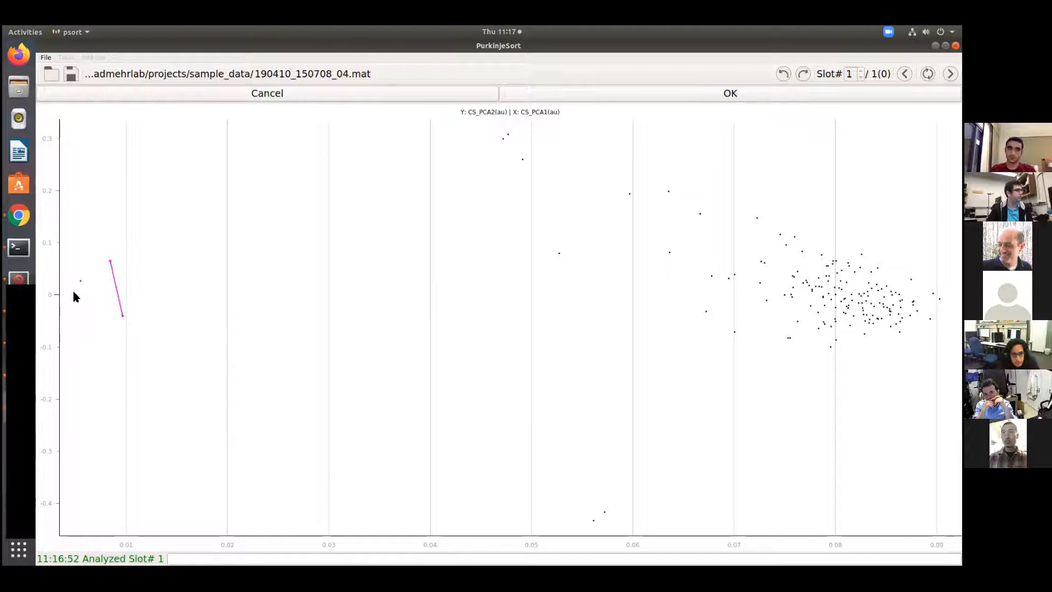
left_click(74, 308)
left_click(76, 256)
left_click(555, 92)
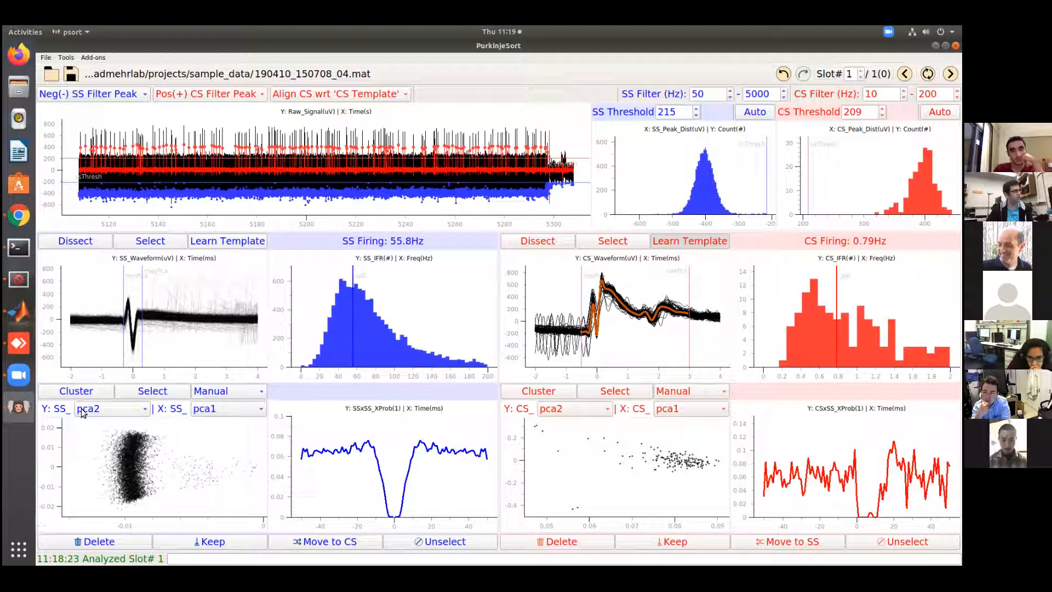
Set the simple-spike scatter plot to show peak on the Y axis against time on the X axis
left_click(218, 412)
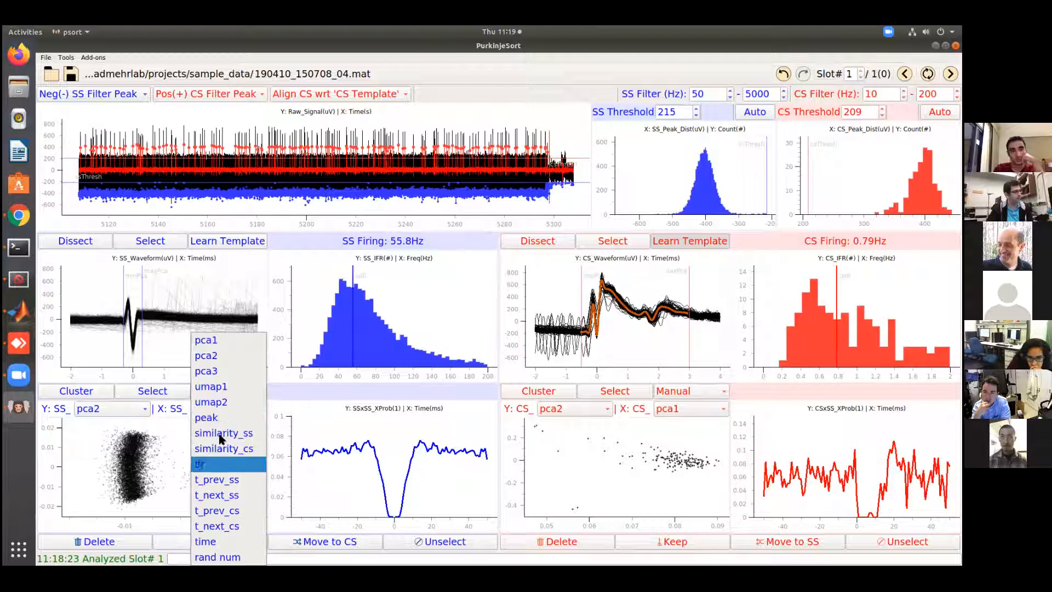
left_click(230, 543)
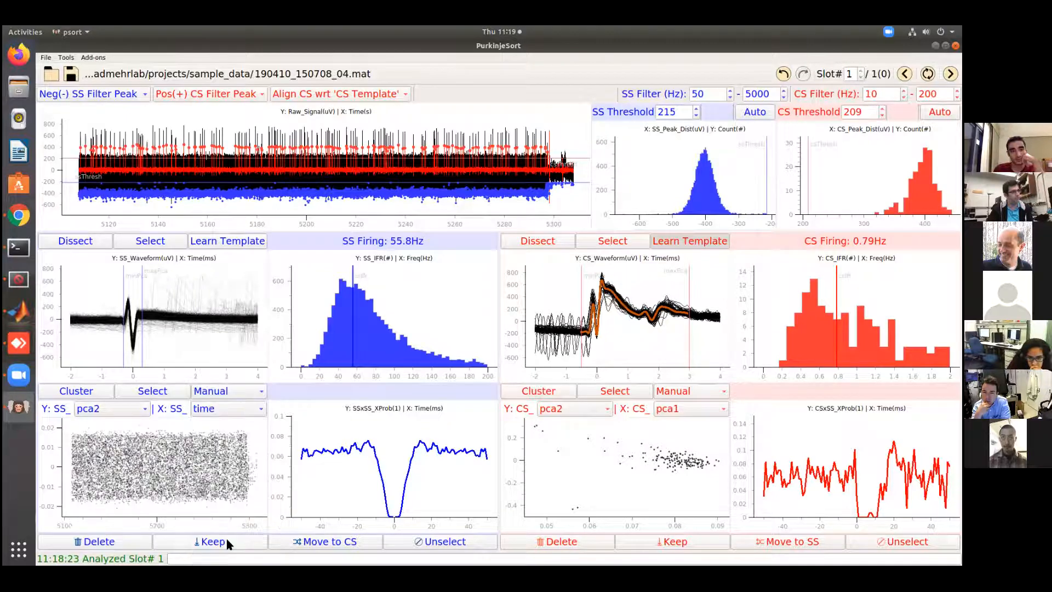
left_click(84, 413)
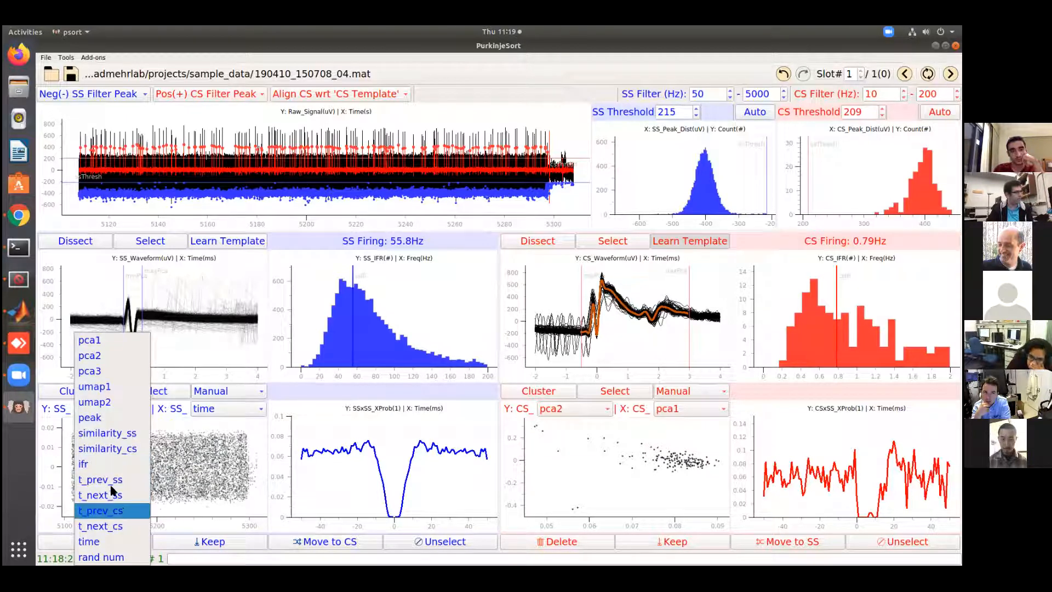
left_click(103, 417)
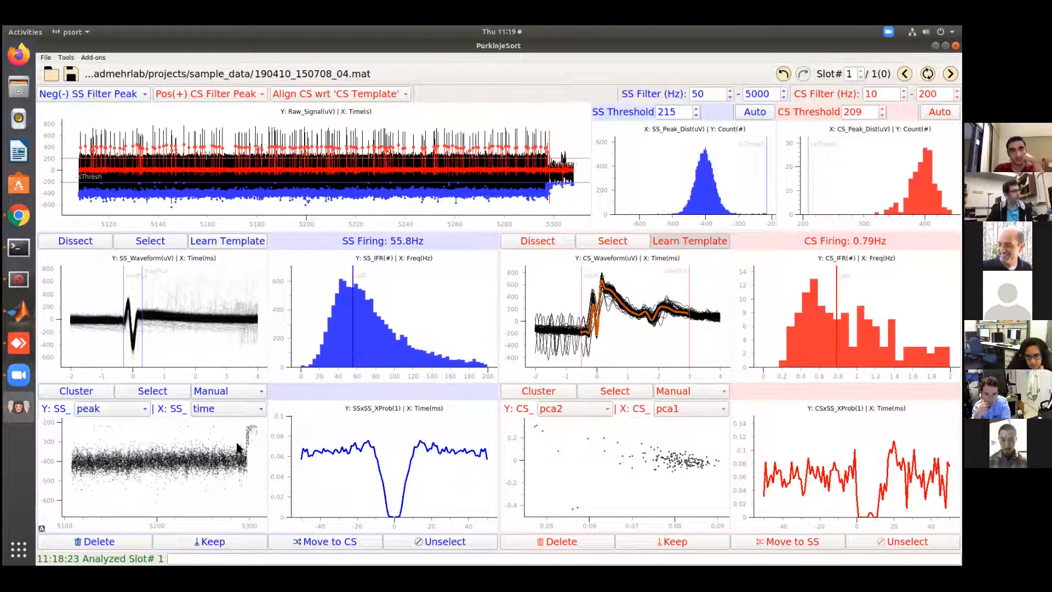
Outline the low-amplitude SS cluster after about 5297 s in the peak-versus-time scatter and delete those spikes
left_click(158, 393)
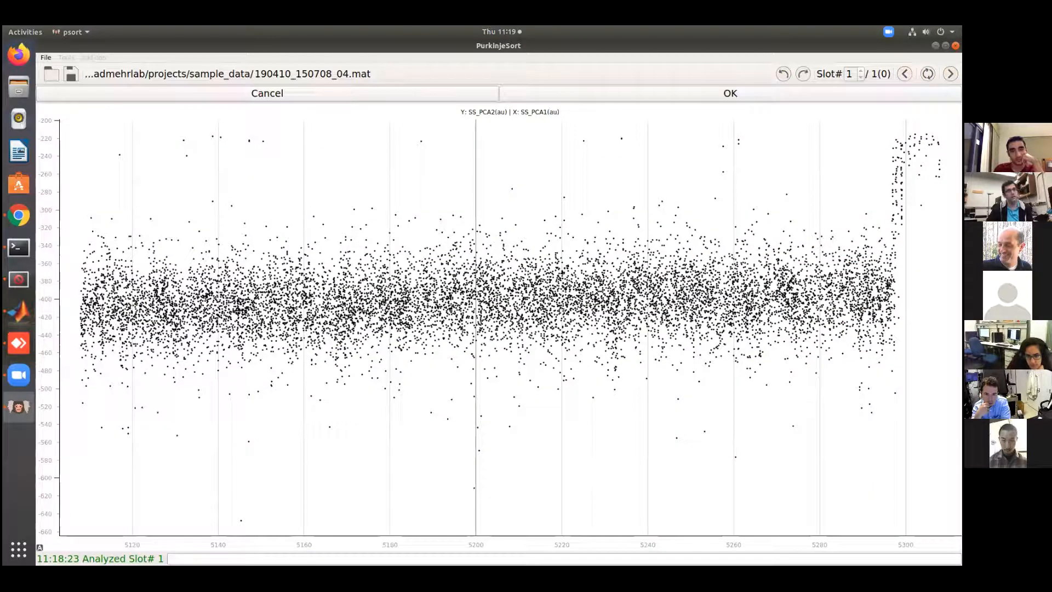
left_click_drag(953, 122, 957, 212)
left_click(910, 234)
left_click(887, 226)
left_click(870, 160)
left_click(882, 128)
left_click(791, 99)
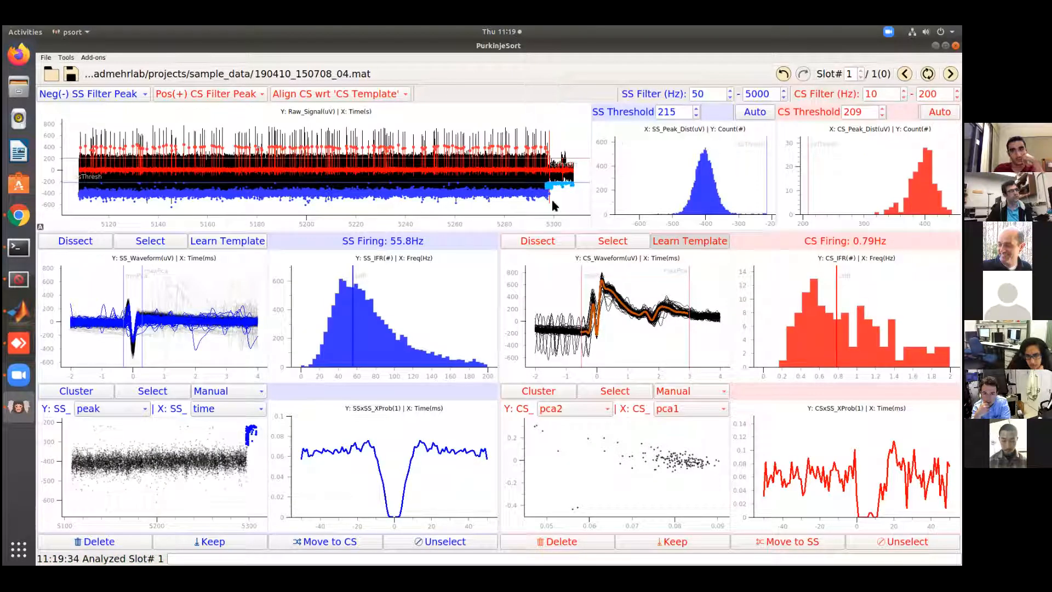
left_click(112, 544)
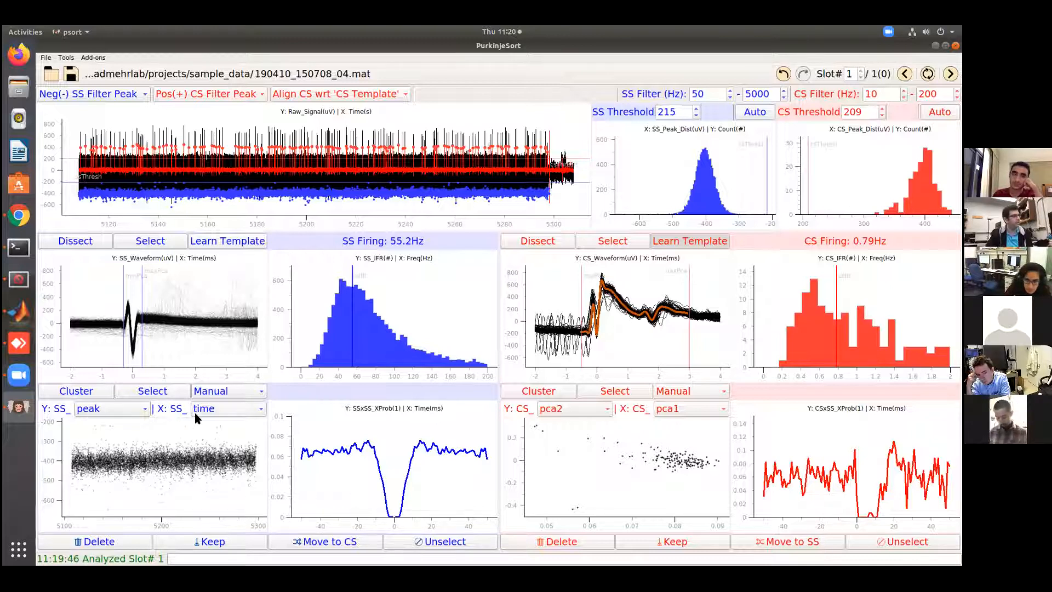
Set the X axis of the simple-spike scatter plot to t_prev_cs, keeping peak on the Y axis
left_click(215, 411)
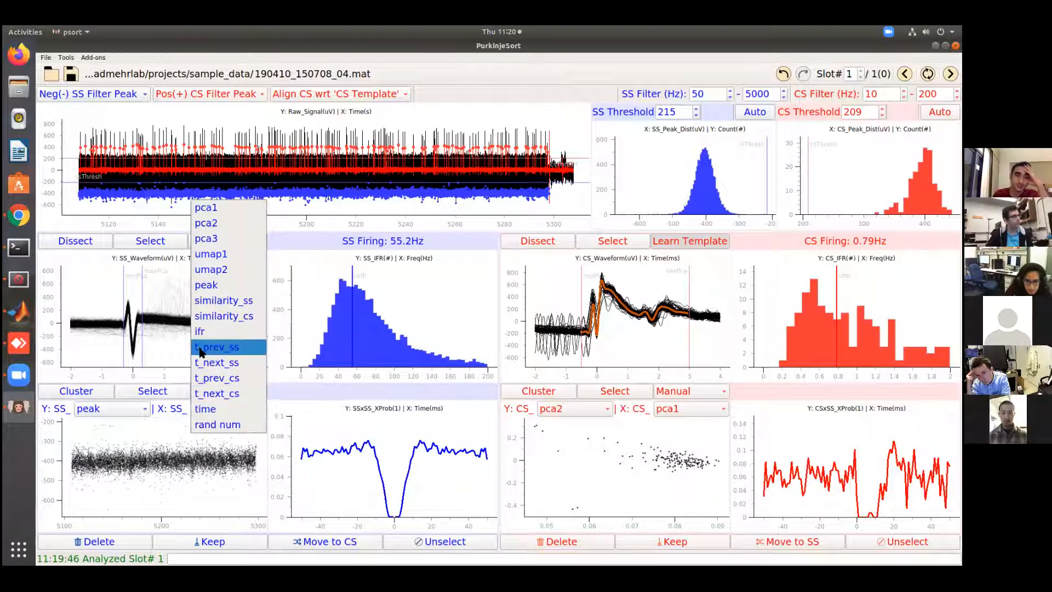
left_click(214, 378)
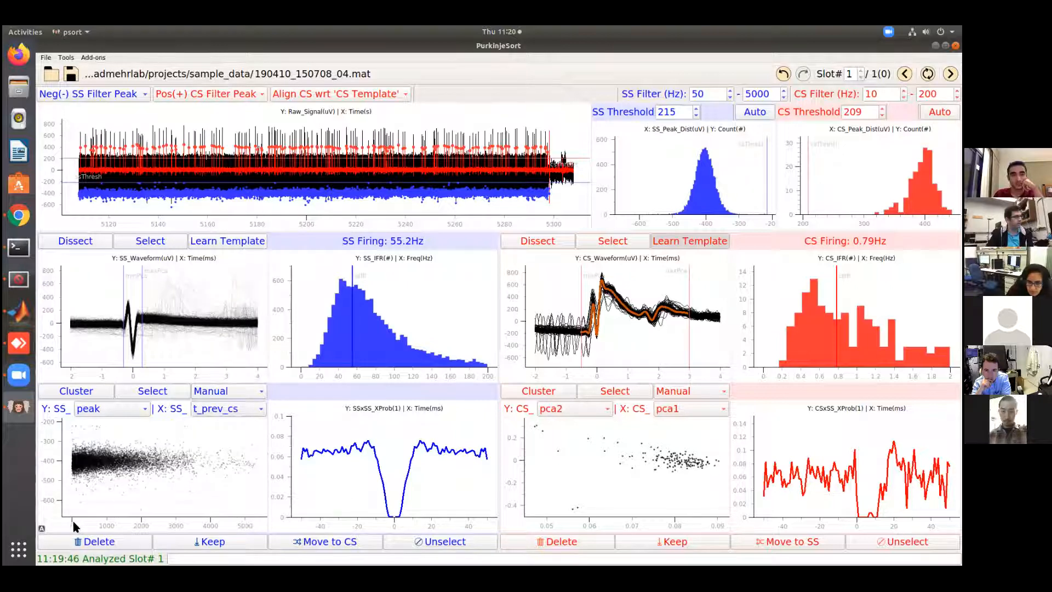
Outline the two SS points between peaks -220 and -260 within 10 ms after a complex spike and confirm the selection
left_click(157, 394)
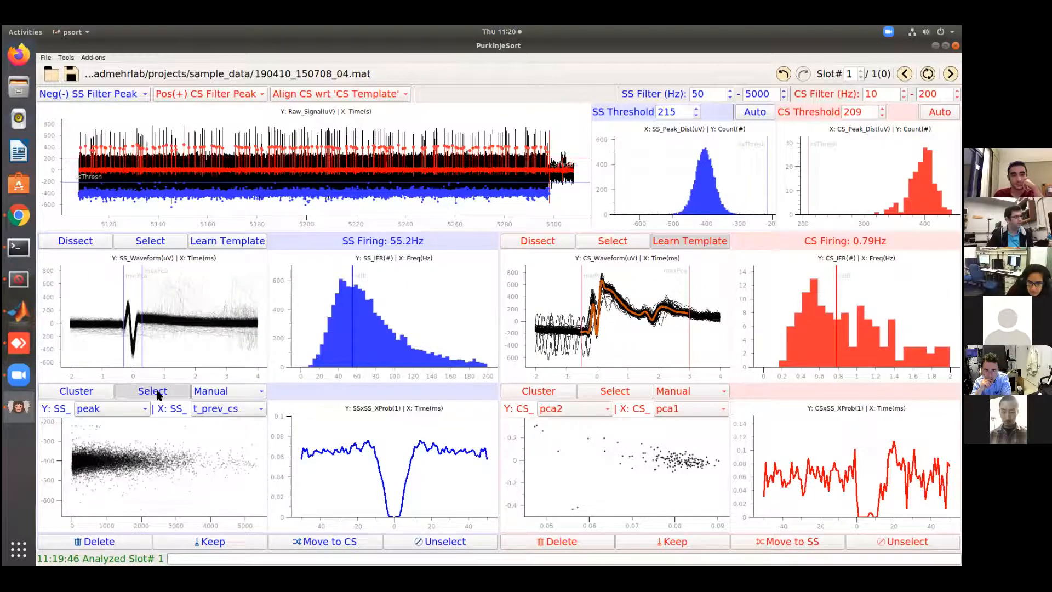
scroll(77, 537, "down", 4)
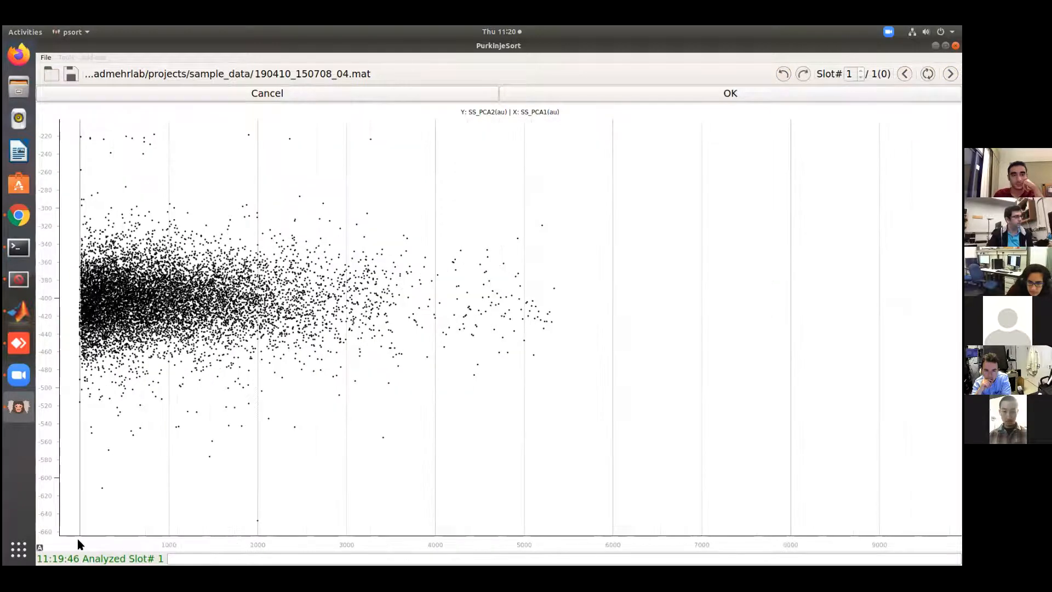
scroll(77, 537, "up", 2)
scroll(77, 537, "up", 8)
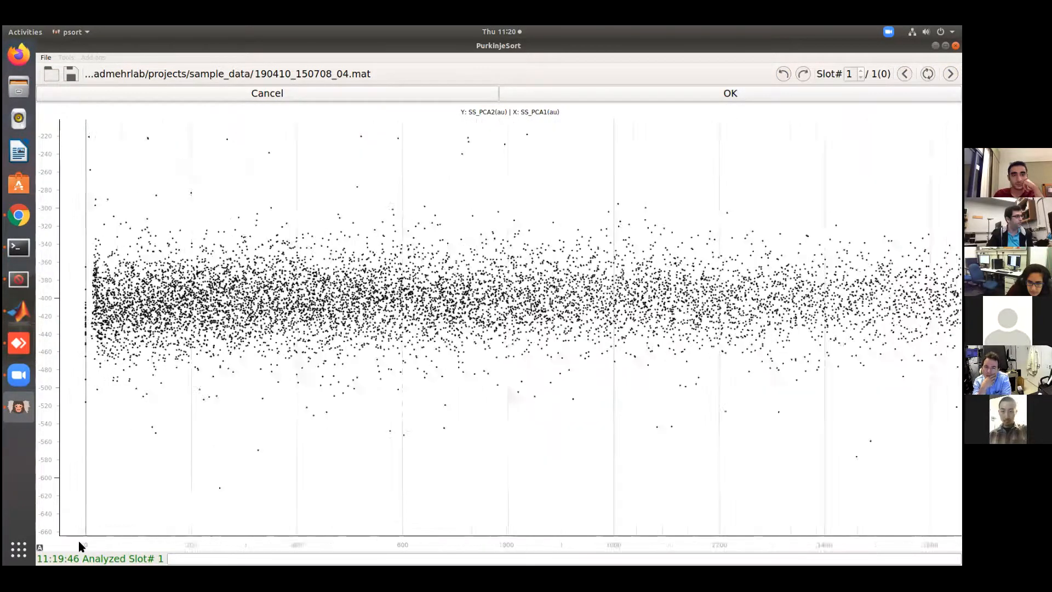
scroll(164, 537, "up", 1)
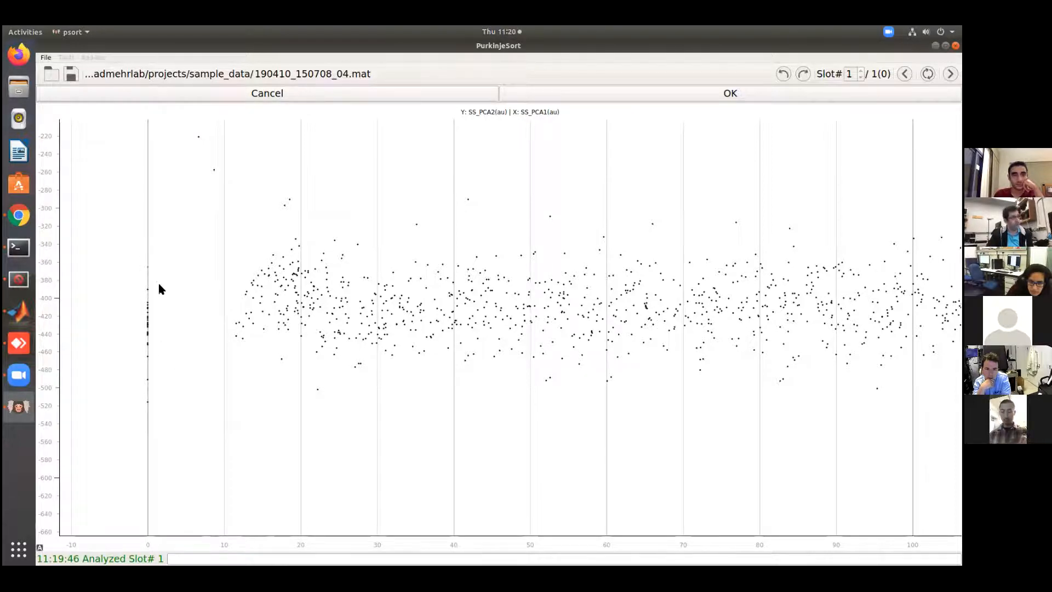
left_click(186, 125)
left_click(231, 192)
left_click(214, 204)
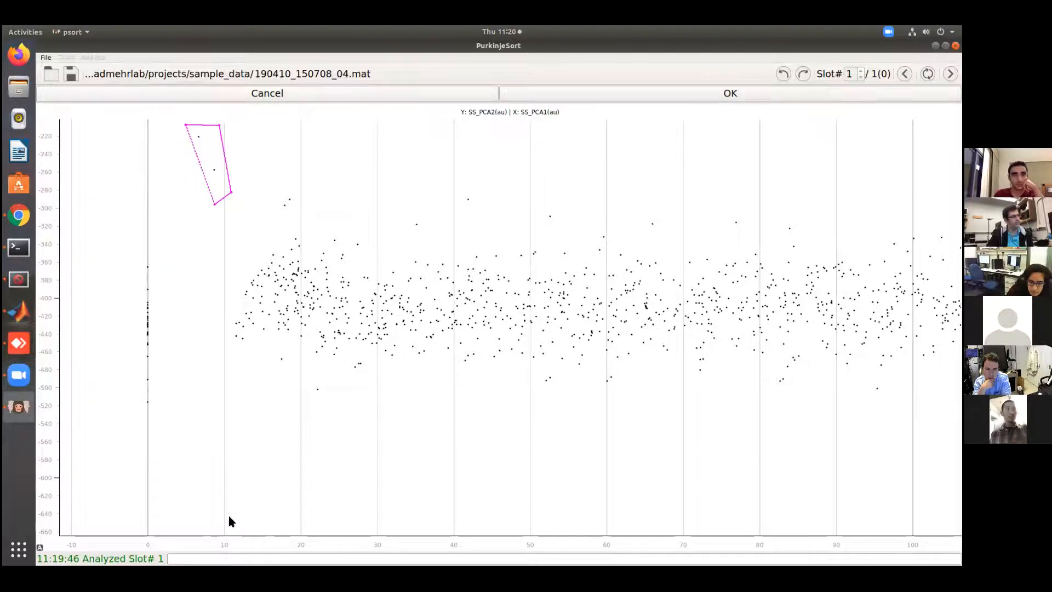
left_click(558, 92)
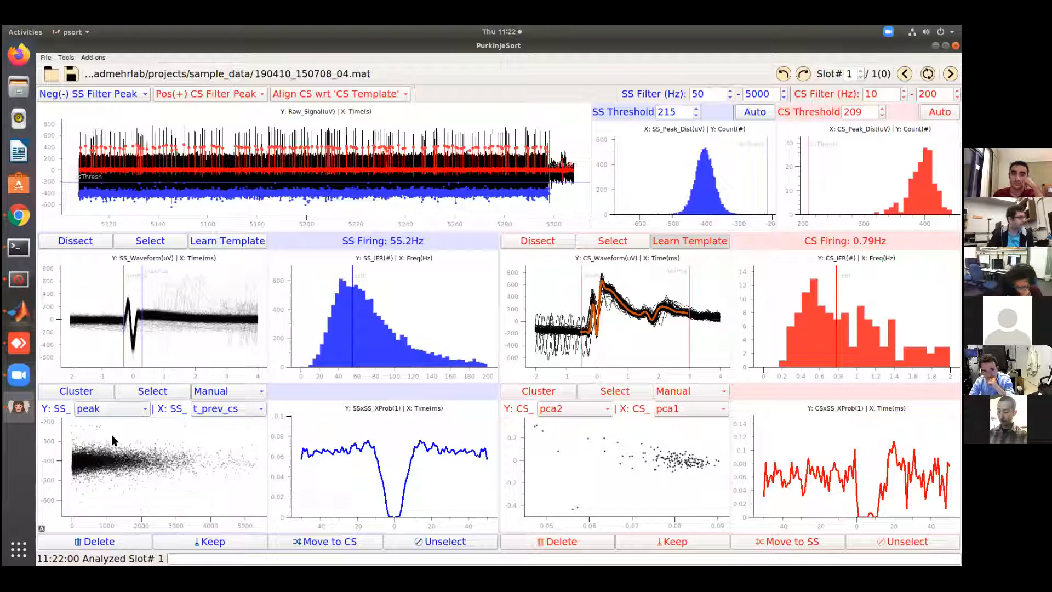
Select the two isolated low-amplitude simple spikes with t_prev_cs under 10 ms by outlining them in the peak-versus-t_prev_cs scatter
left_click(164, 390)
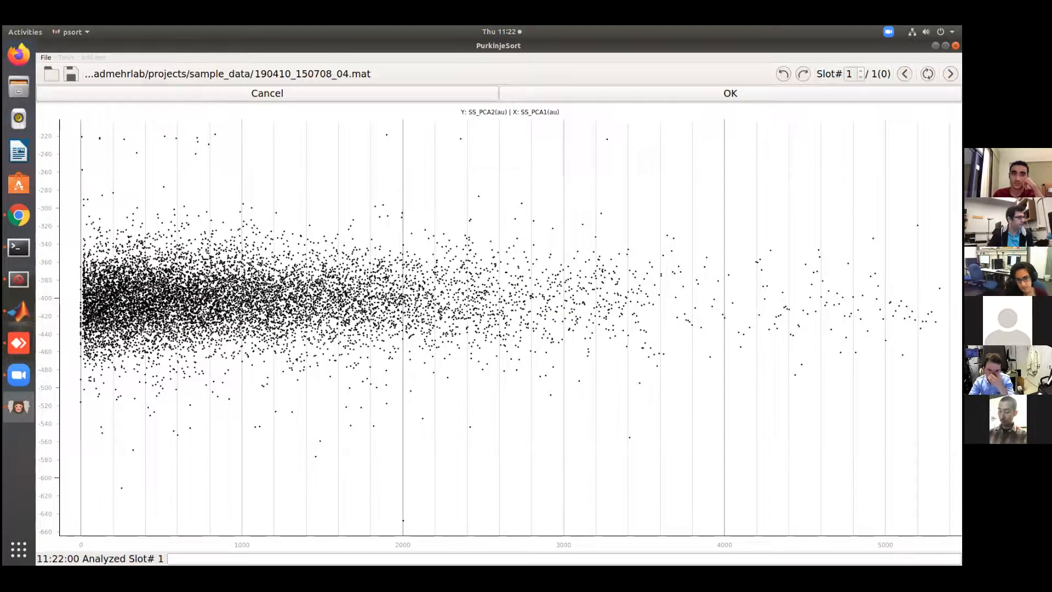
scroll(84, 537, "up", 9)
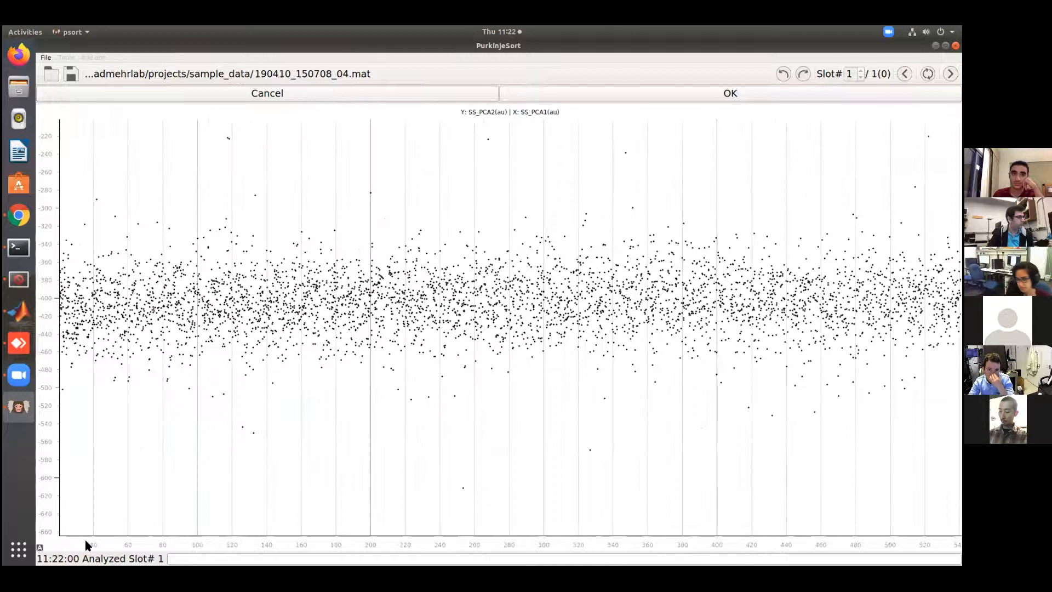
left_click_drag(108, 538, 396, 541)
left_click(355, 124)
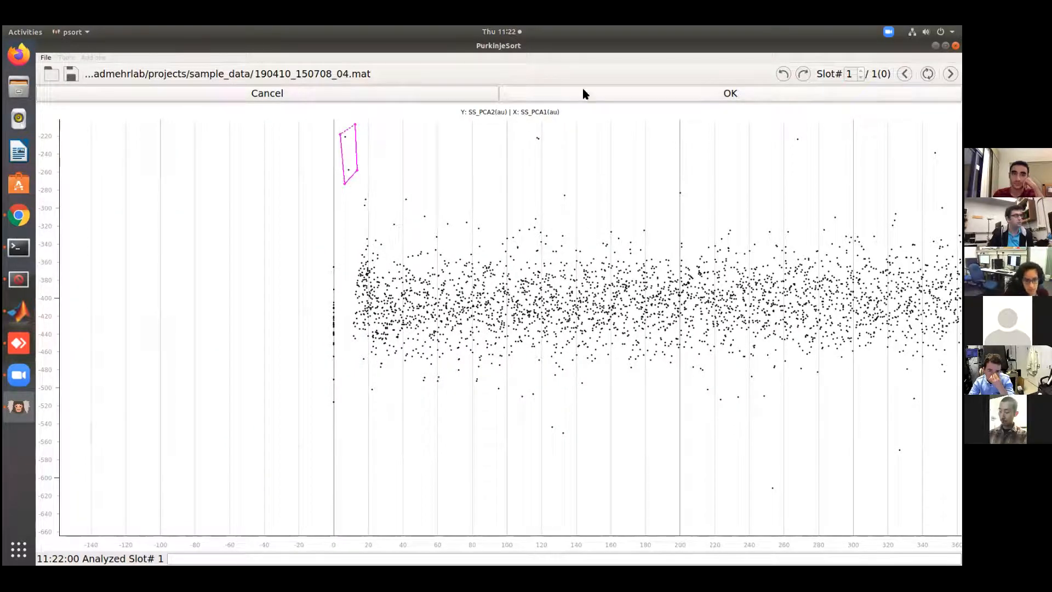
left_click(597, 97)
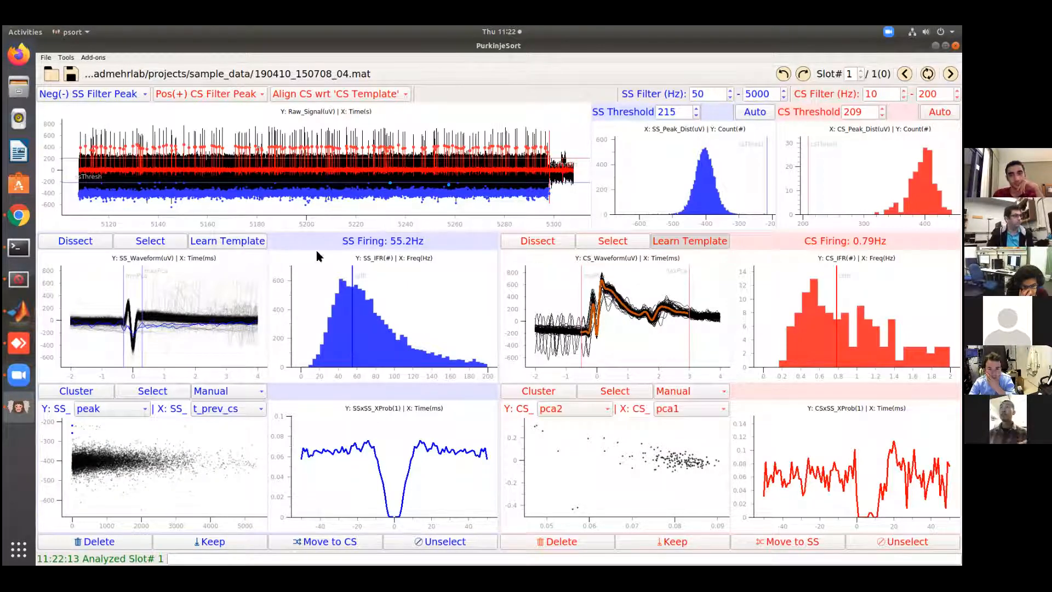
Examine the raw signal around the selected simple spike near 5233.966 s, just after the complex spike, and restore the full trace
scroll(399, 226, "down", 1)
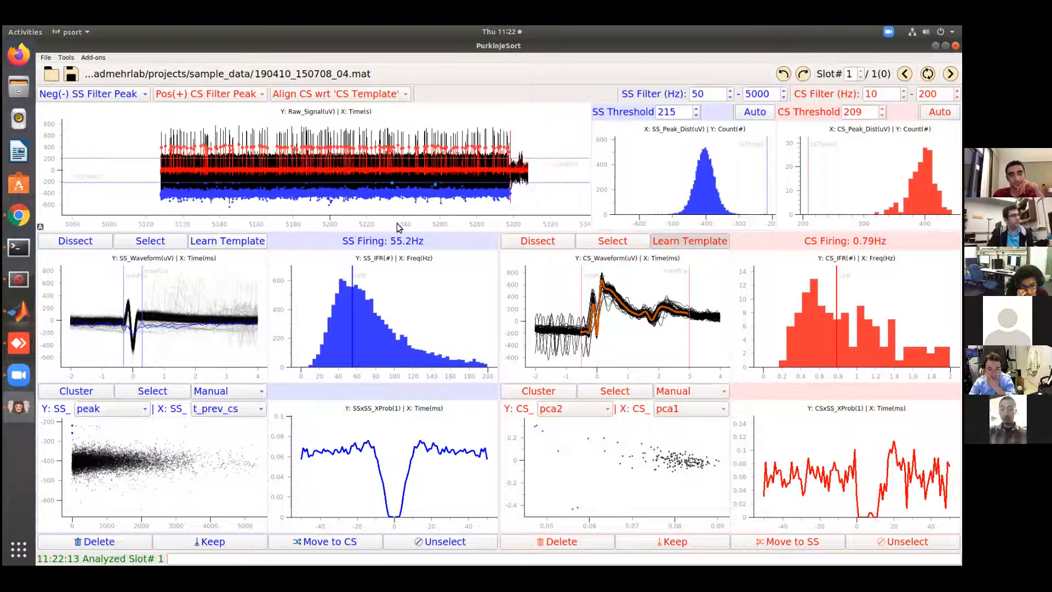
scroll(397, 222, "up", 7)
scroll(334, 216, "up", 10)
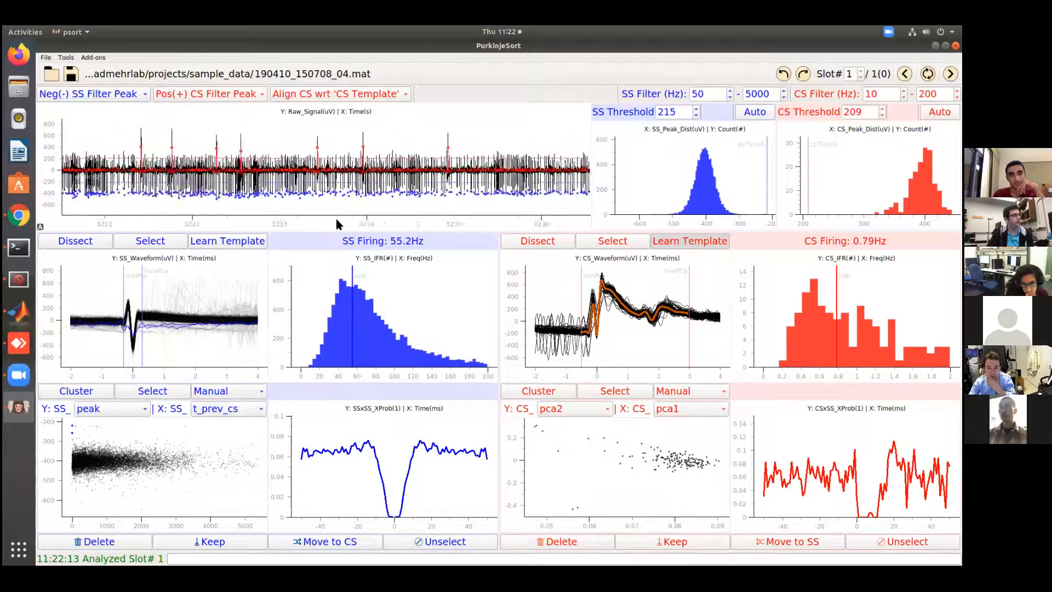
scroll(384, 225, "up", 10)
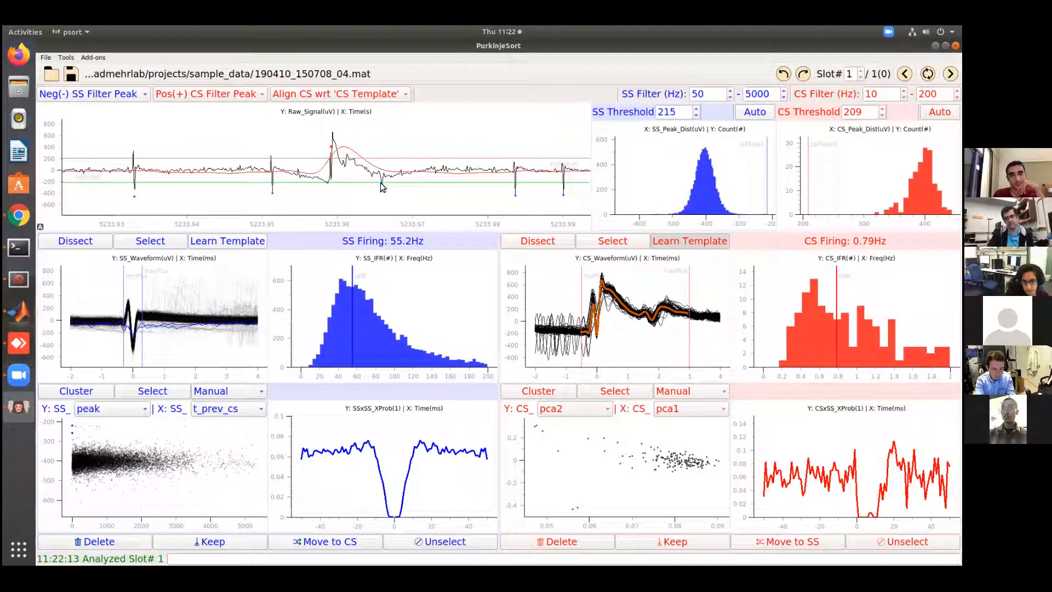
scroll(400, 229, "down", 4)
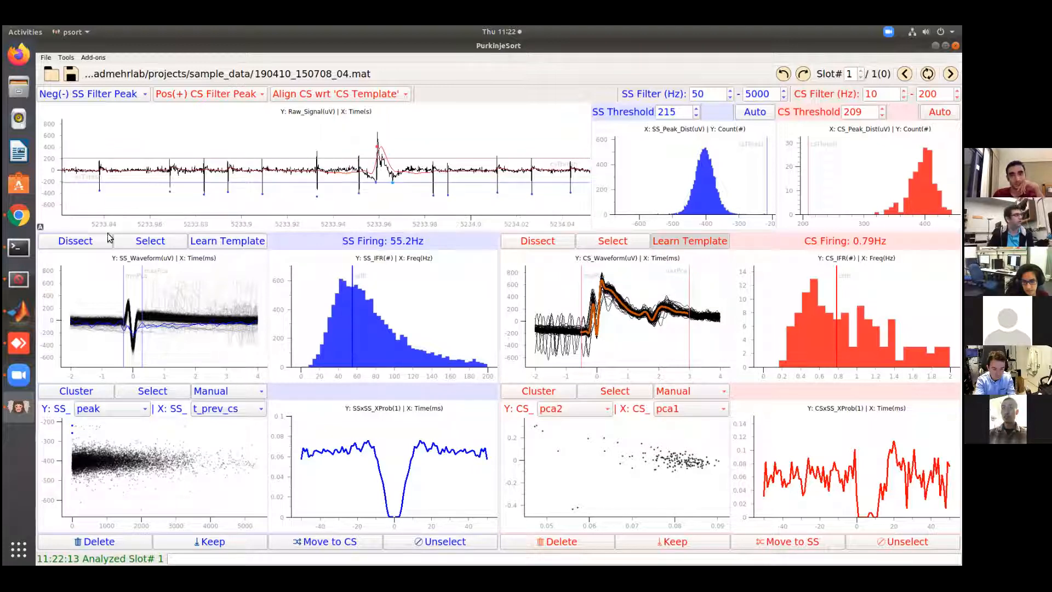
left_click(41, 226)
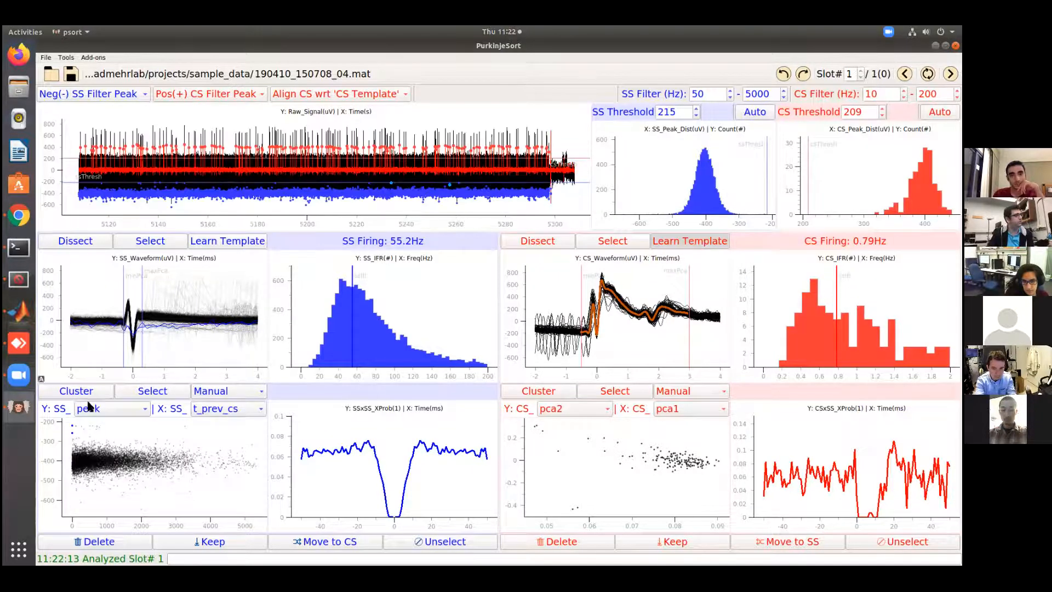
Open the simple spikes in the Dissect view and inspect the two selected spikes near 5233.966 s and 5257.611 s close up
left_click(75, 243)
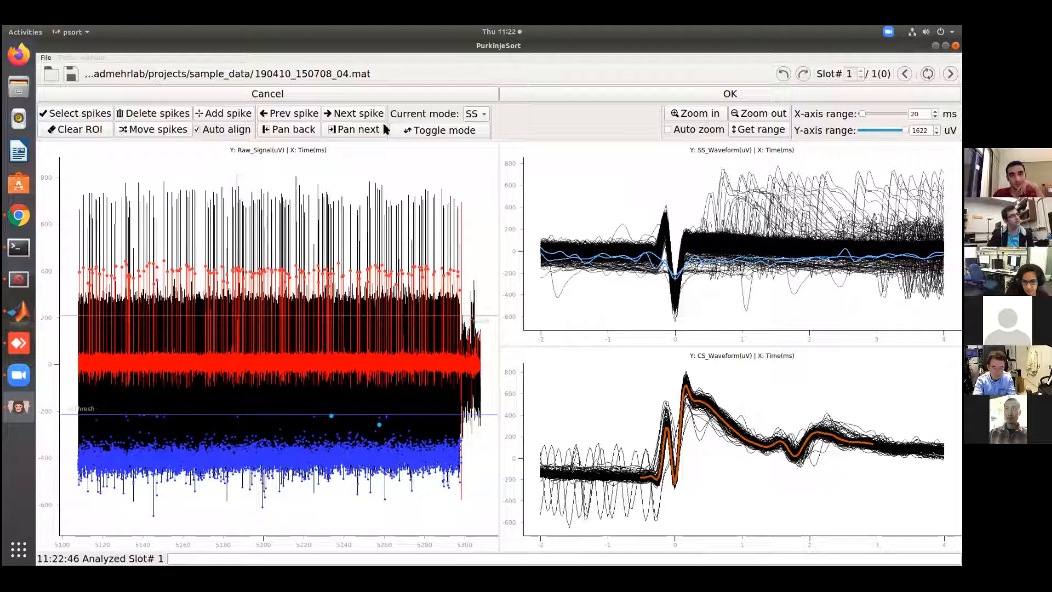
left_click(353, 113)
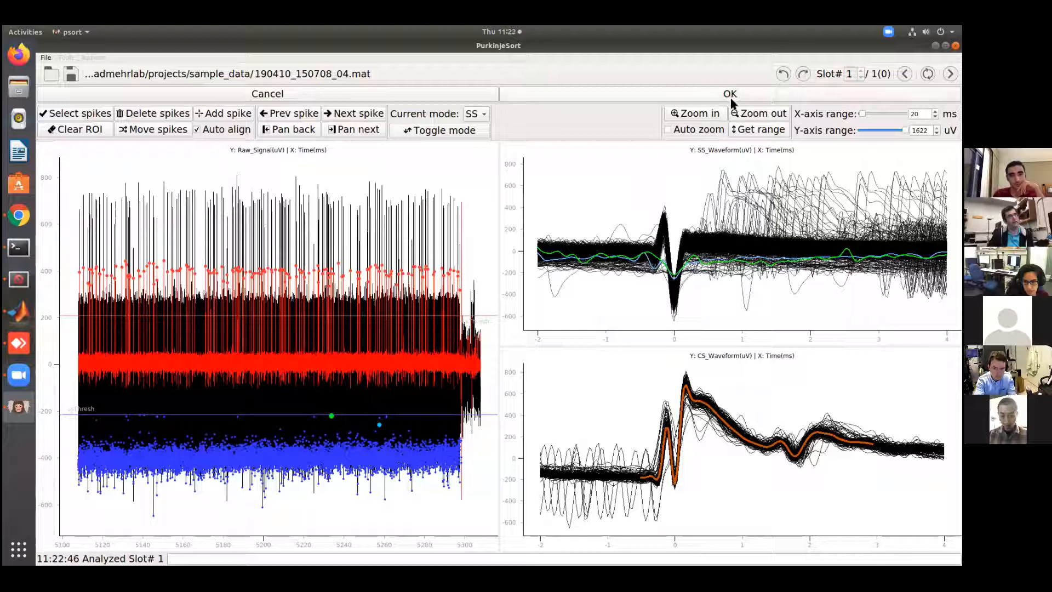
left_click(696, 115)
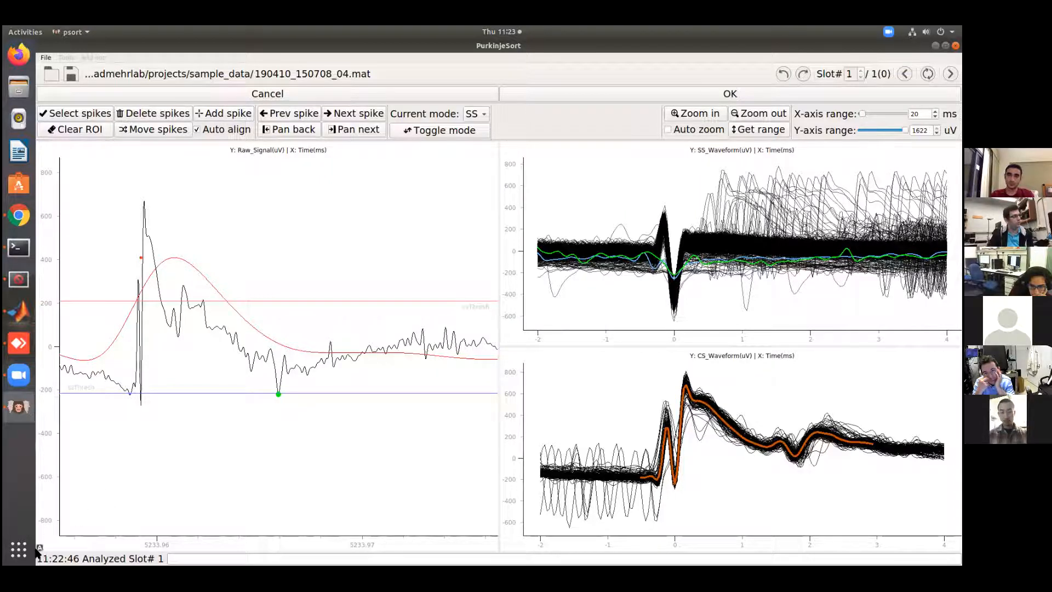
left_click(770, 115)
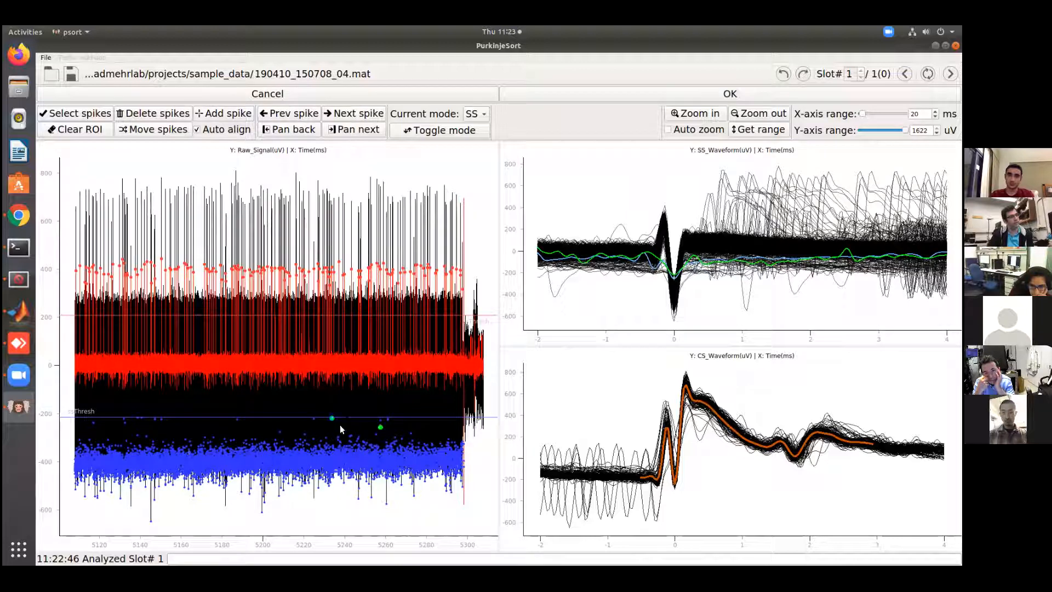
left_click(691, 116)
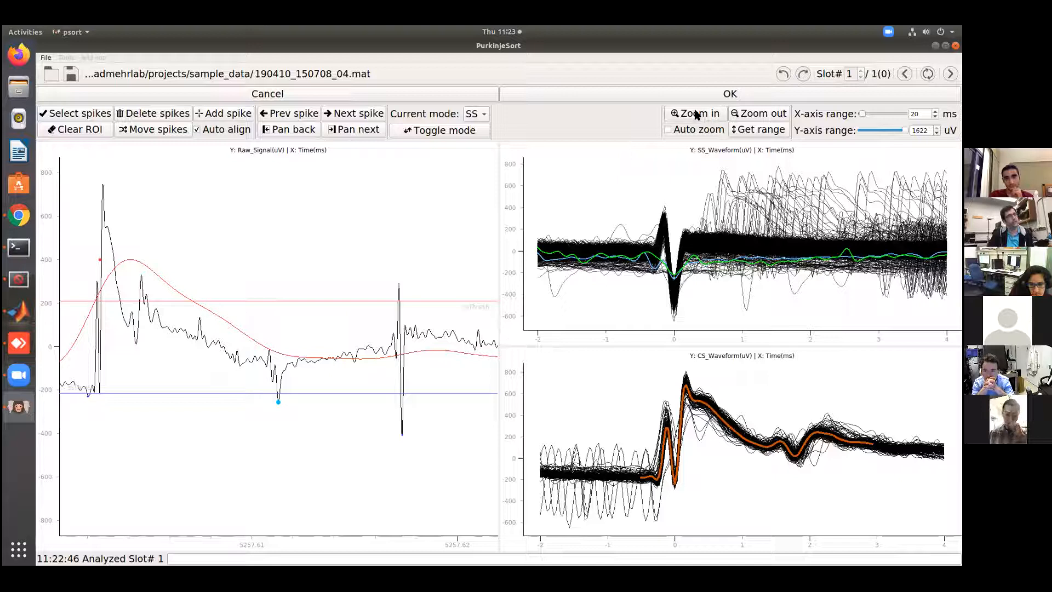
key("Left")
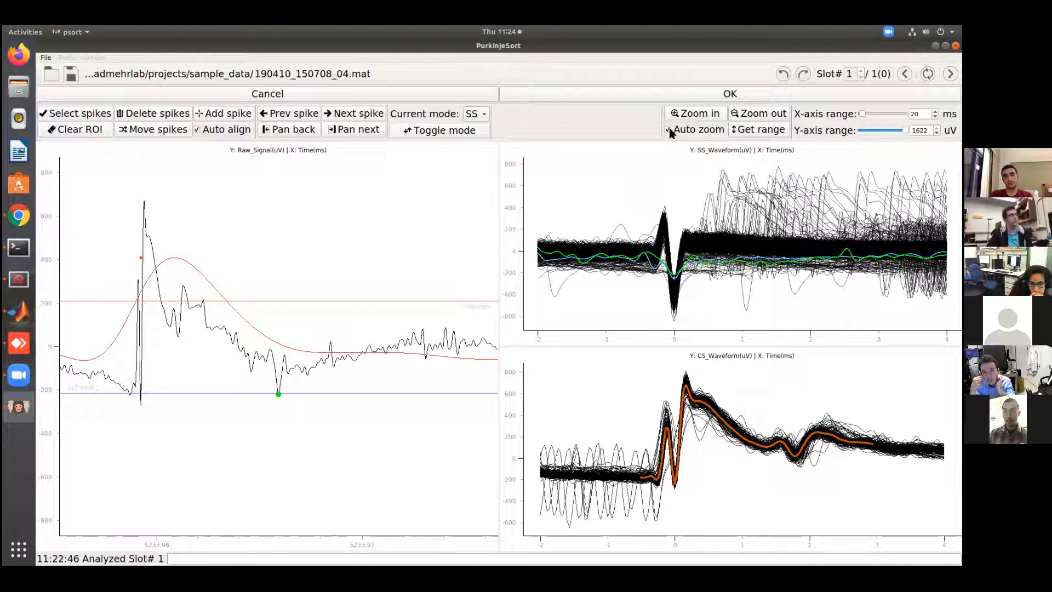
left_click(360, 115)
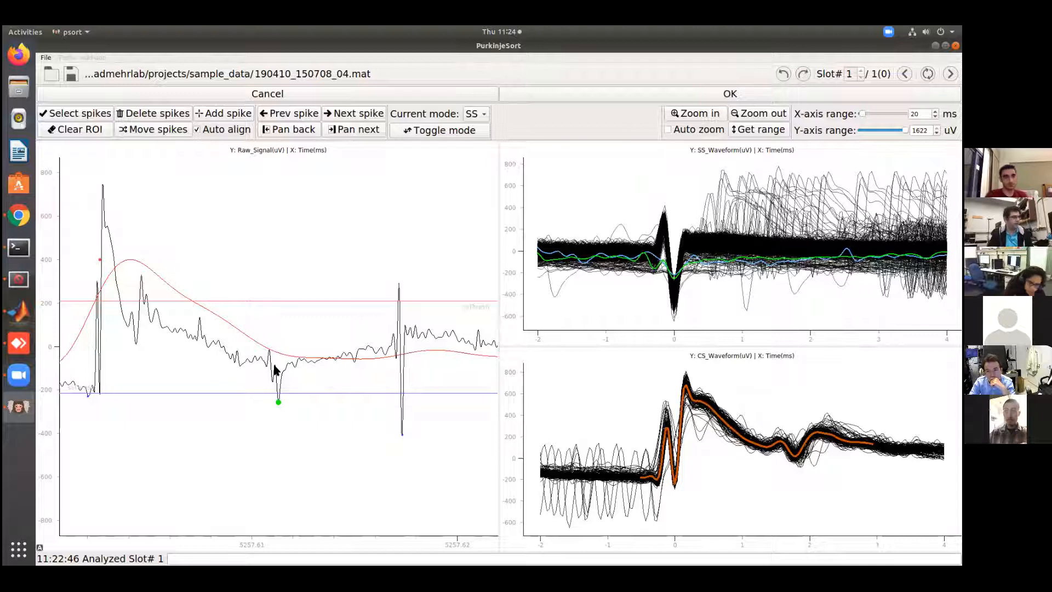
Examine the raw signal around the selected simple spike near 5257.611 s at several time and amplitude scales
scroll(255, 542, "down", 4)
scroll(256, 543, "down", 3)
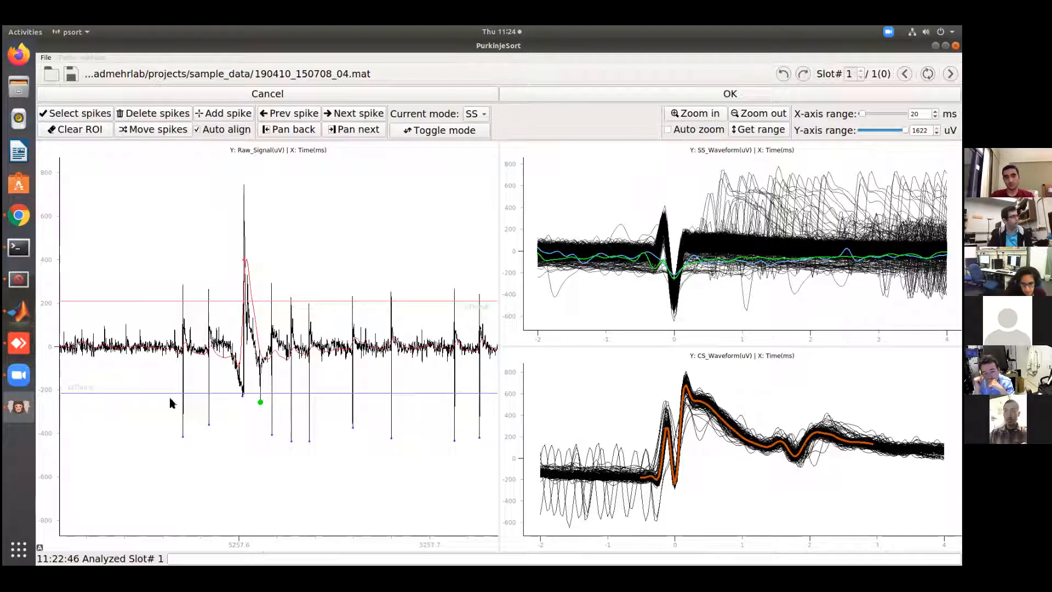
scroll(50, 326, "up", 2)
scroll(49, 326, "up", 2)
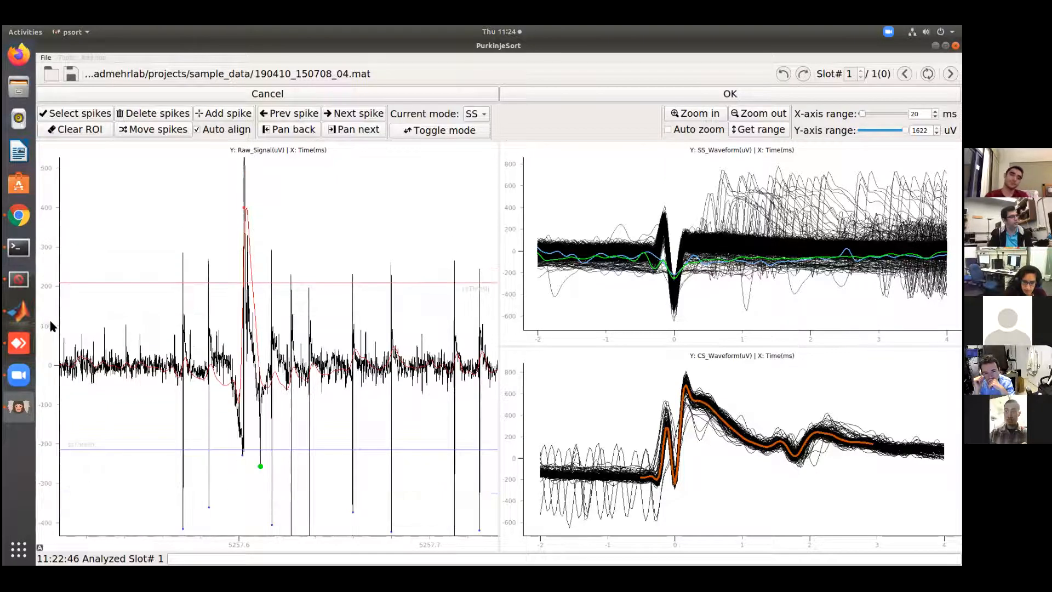
scroll(50, 326, "down", 2)
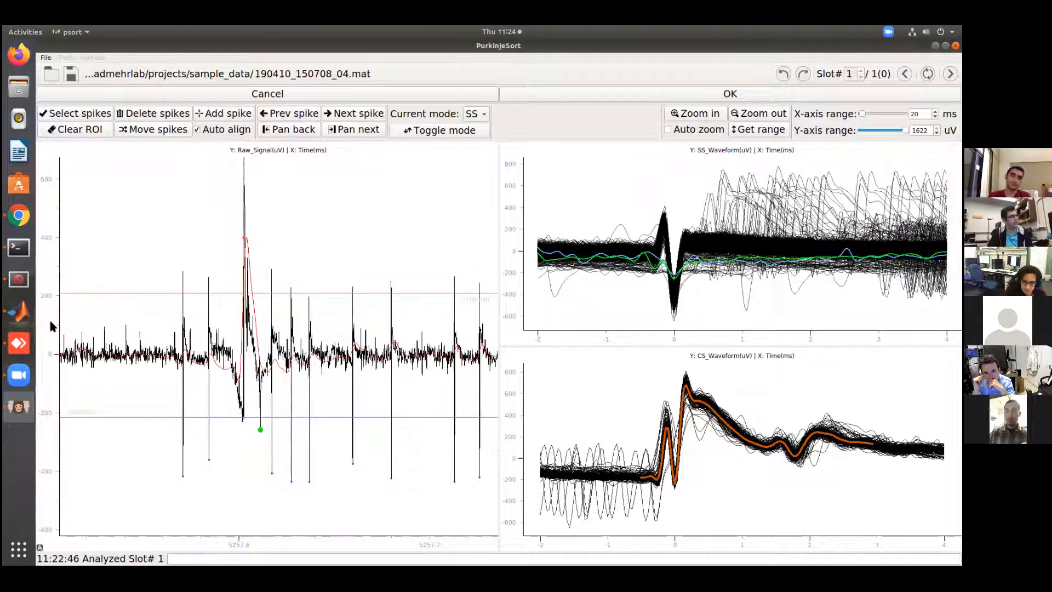
scroll(51, 326, "down", 2)
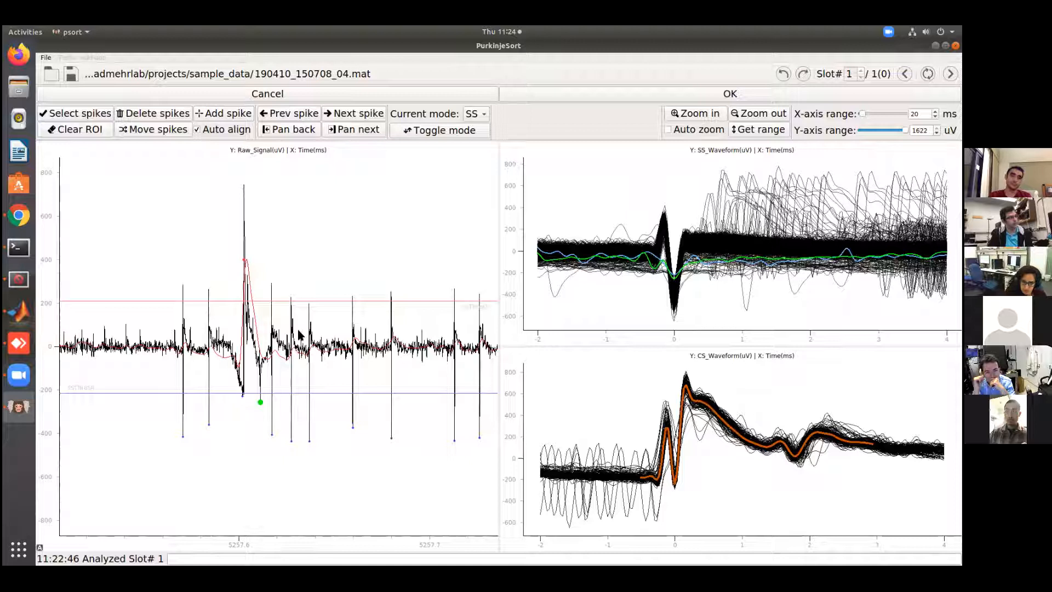
scroll(299, 333, "down", 1)
scroll(299, 334, "up", 2)
scroll(299, 333, "down", 3)
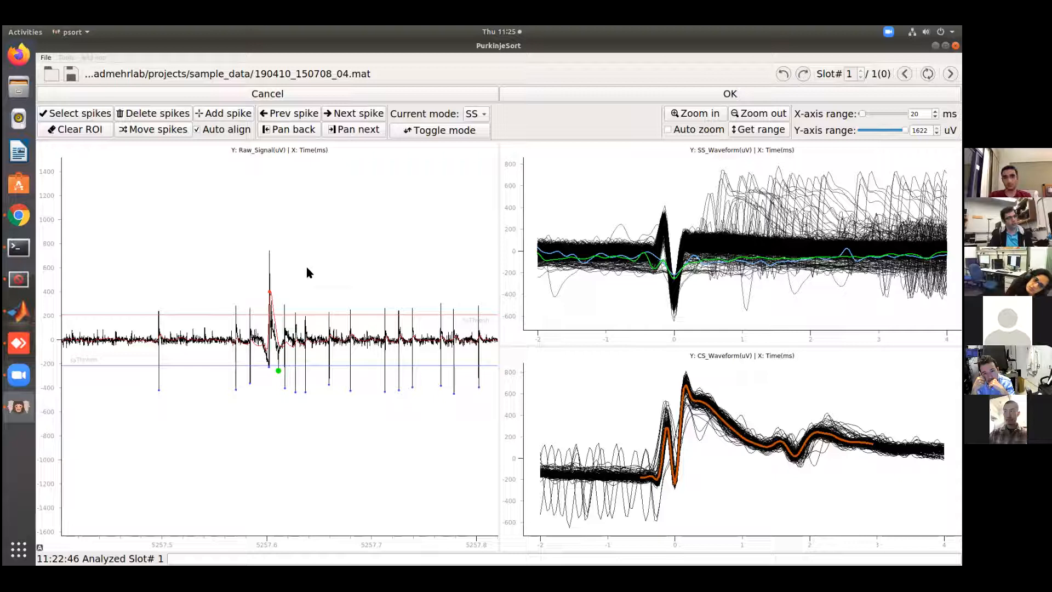
mouse_move(336, 274)
left_mouse_down()
mouse_move(386, 275)
mouse_move(271, 276)
mouse_move(356, 269)
mouse_move(361, 257)
mouse_move(273, 260)
mouse_move(330, 250)
mouse_move(456, 255)
mouse_move(190, 279)
mouse_move(399, 273)
mouse_move(423, 265)
mouse_move(112, 280)
left_mouse_up()
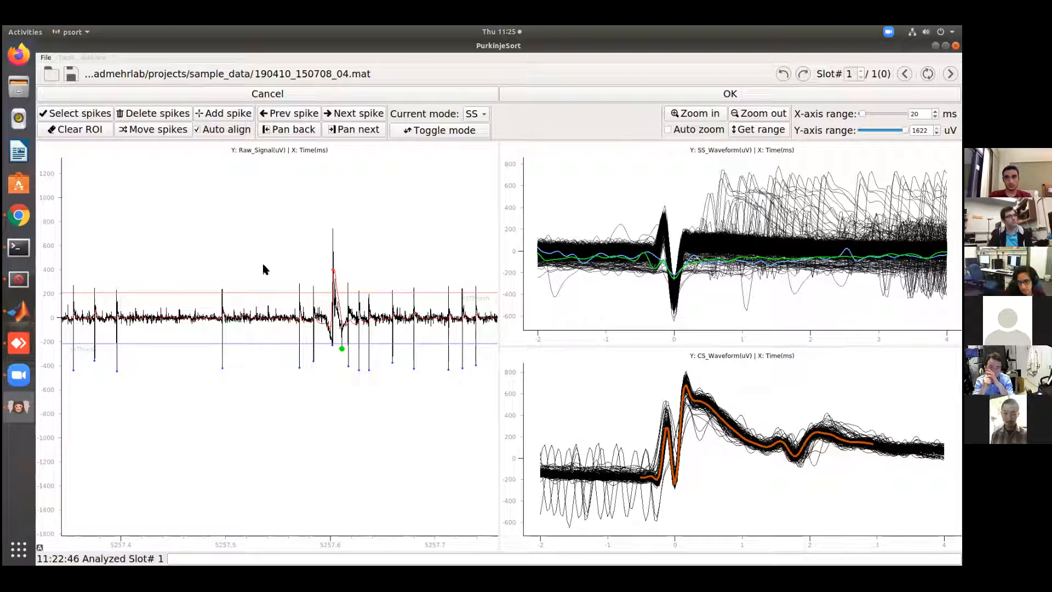
scroll(272, 265, "up", 5)
scroll(280, 270, "down", 5)
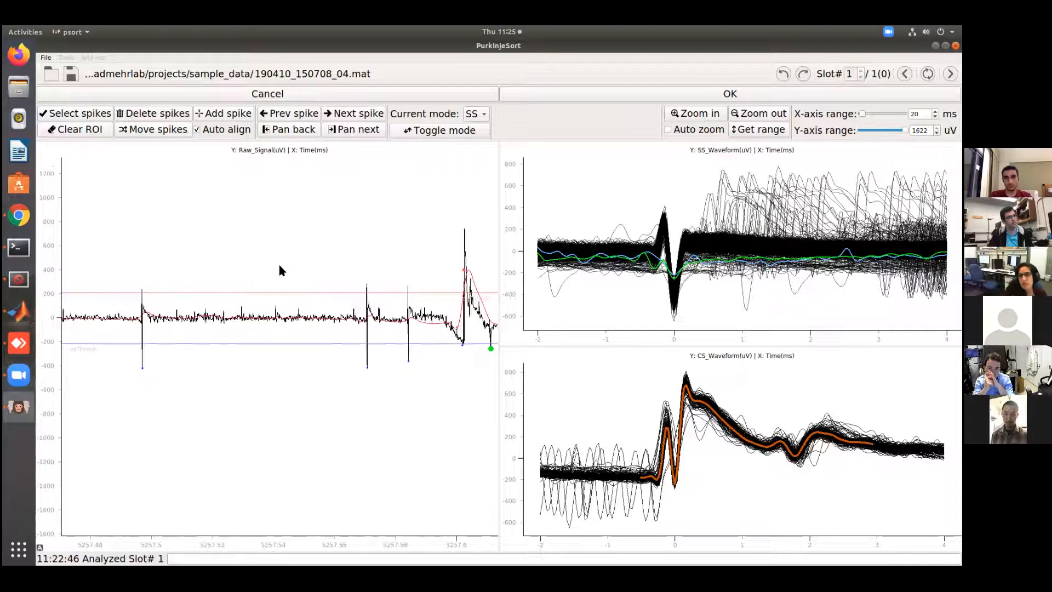
mouse_move(268, 266)
left_mouse_down()
mouse_move(268, 244)
mouse_move(268, 268)
mouse_move(268, 259)
left_mouse_up()
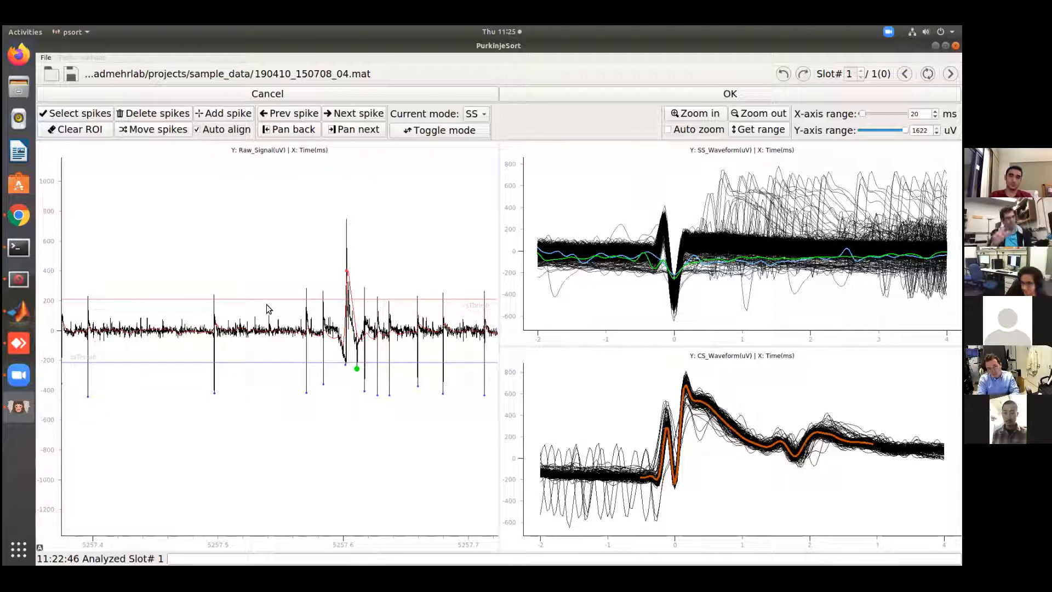
Delete the two selected simple spikes near 5257.611 s and 5233.966 s, and view the raw signal around 5233.96 s close up
scroll(282, 253, "down", 3)
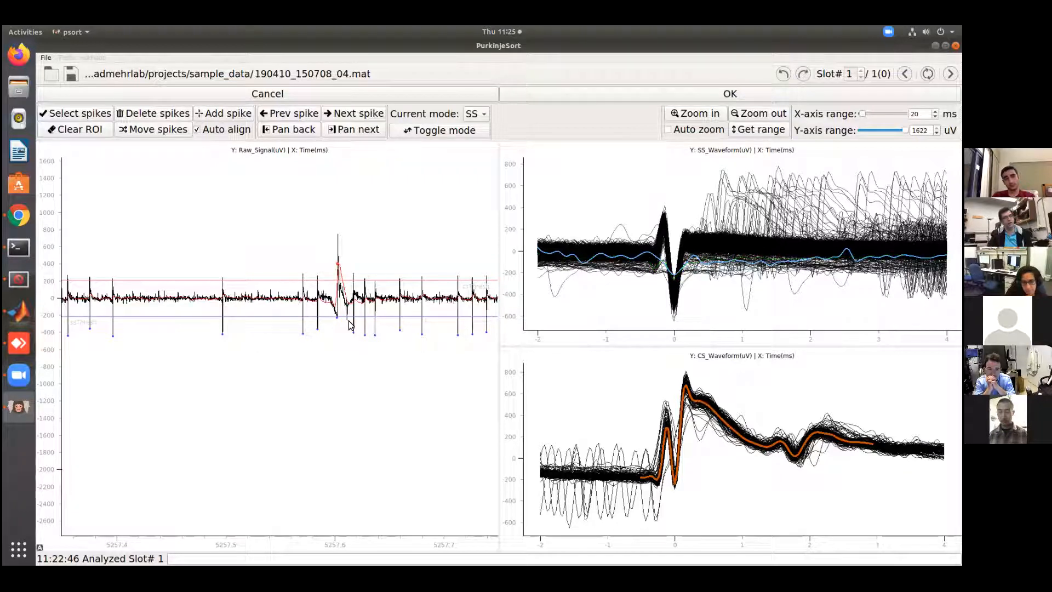
left_click(279, 120)
left_click(695, 118)
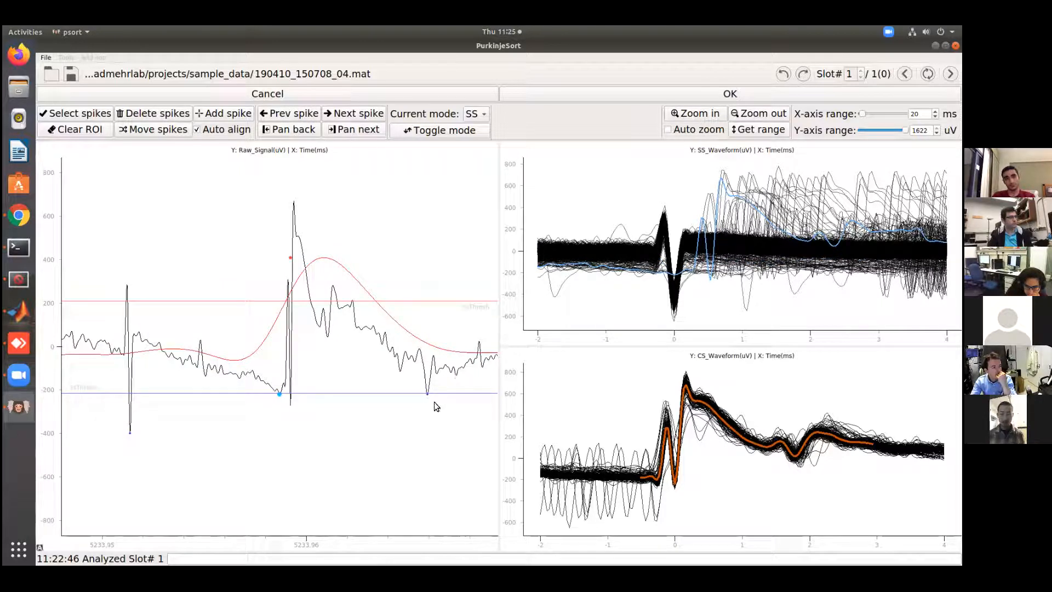
Delete the simple spike detected on the trough just after the complex spike, near 5233.966 s
left_click(415, 386)
left_click(418, 408)
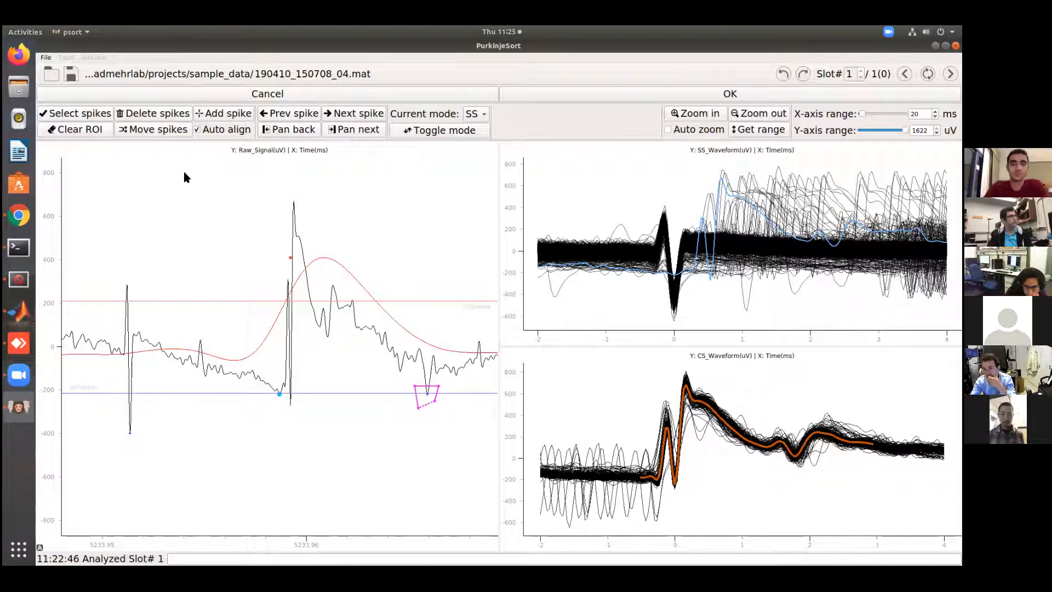
left_click(71, 113)
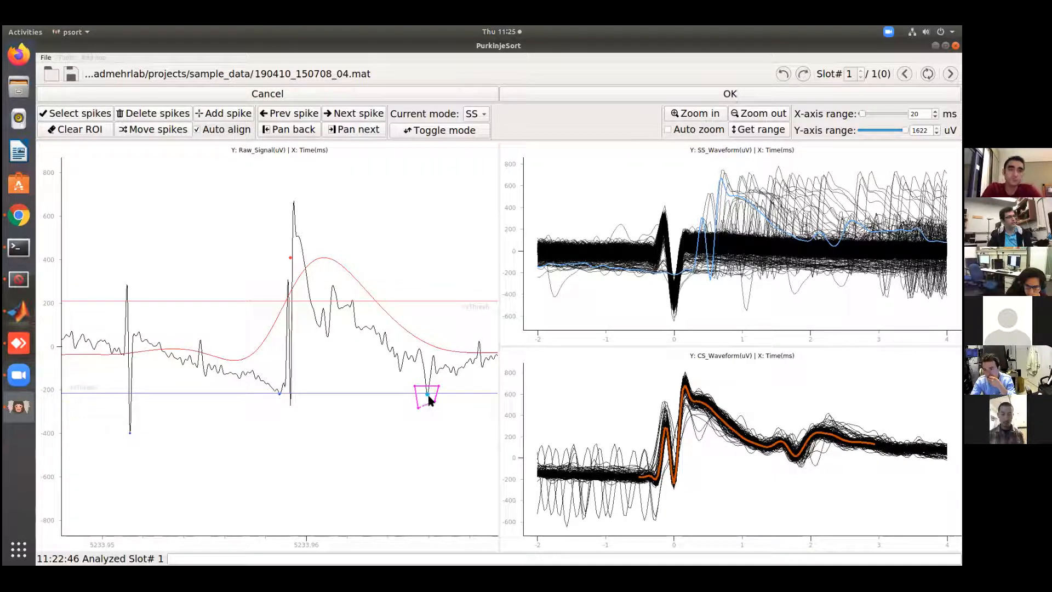
left_click(158, 118)
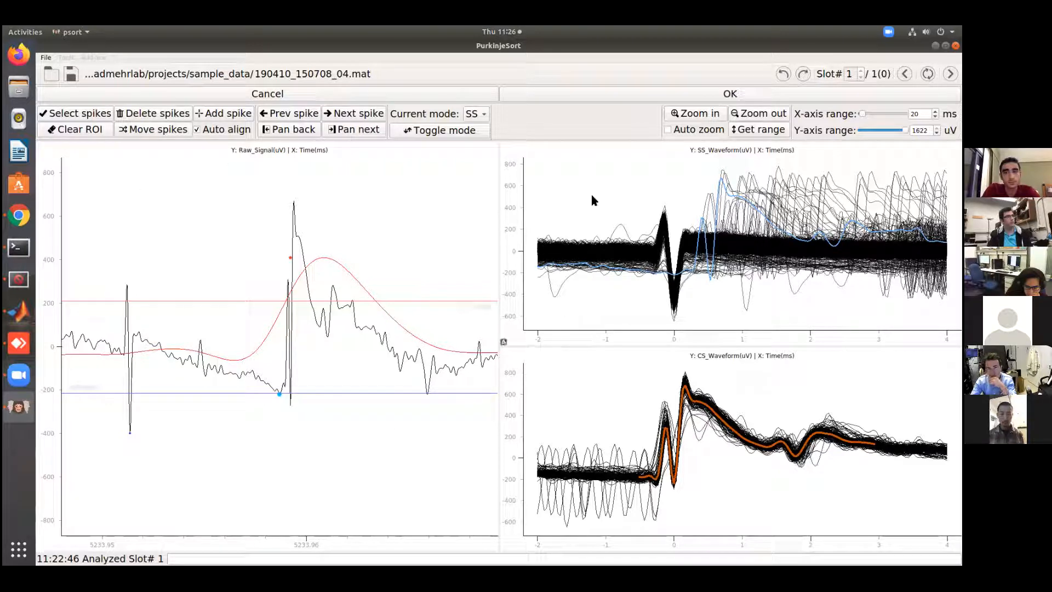
Show the full raw trace, step through simple spikes, and clear the selection with an empty region before stepping from the first spike
left_click(764, 116)
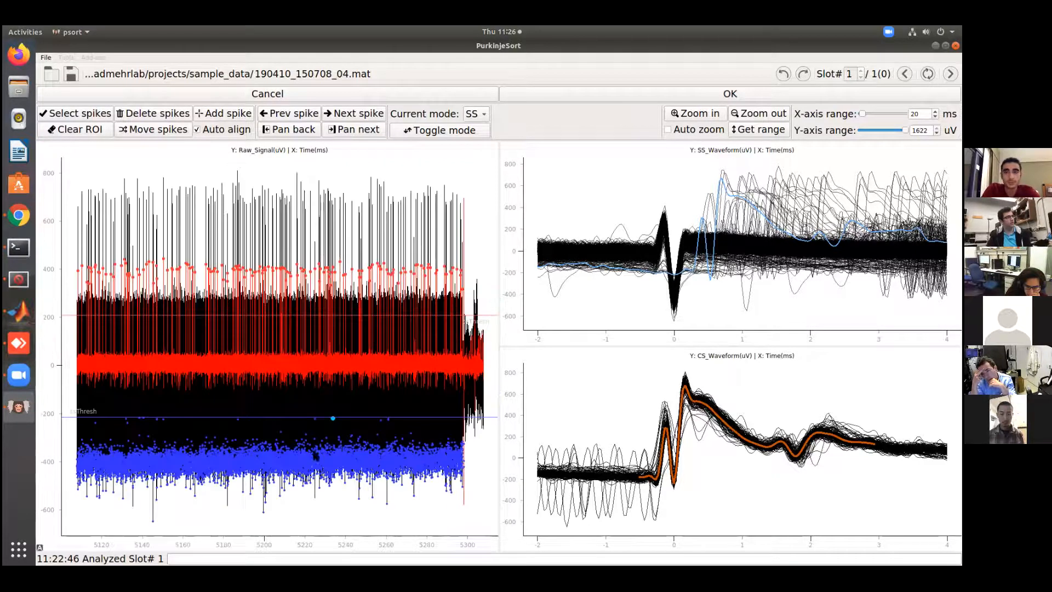
left_click(357, 114)
left_click(356, 118)
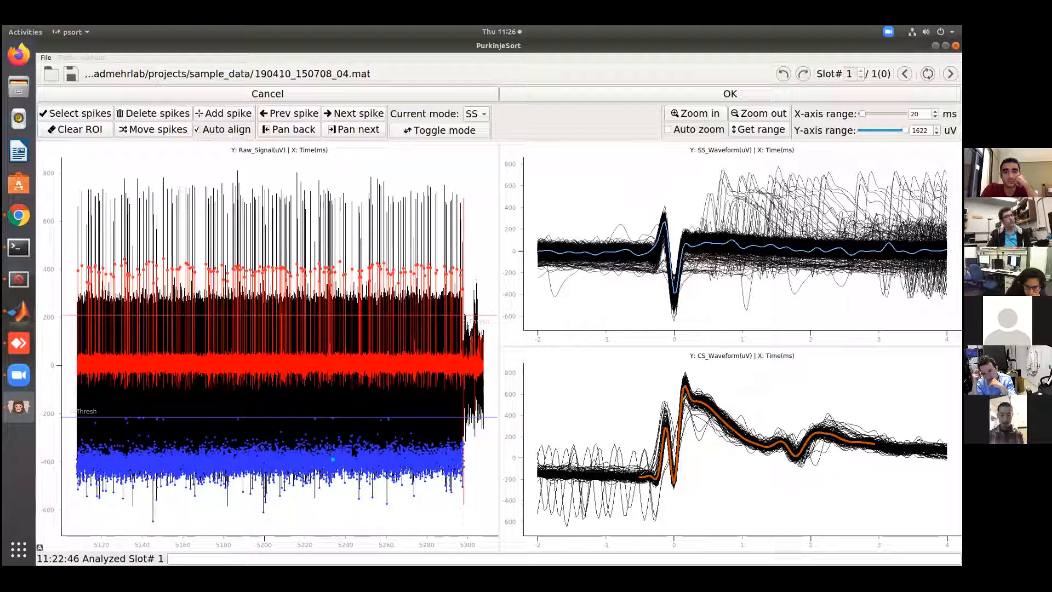
mouse_move(105, 155)
left_mouse_down()
mouse_move(114, 158)
mouse_move(94, 188)
mouse_move(103, 180)
left_mouse_up()
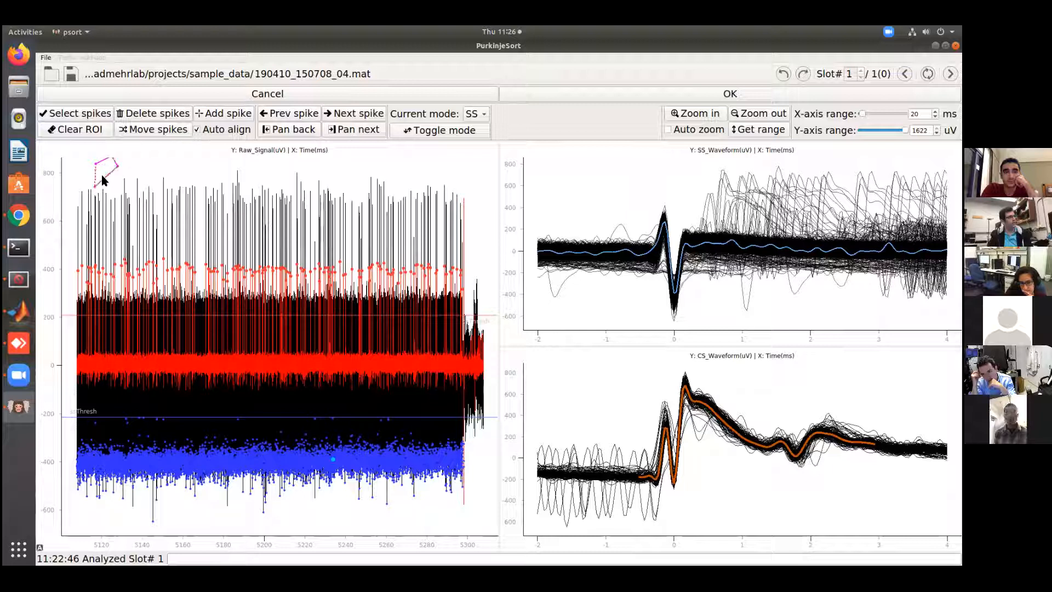
left_click(73, 116)
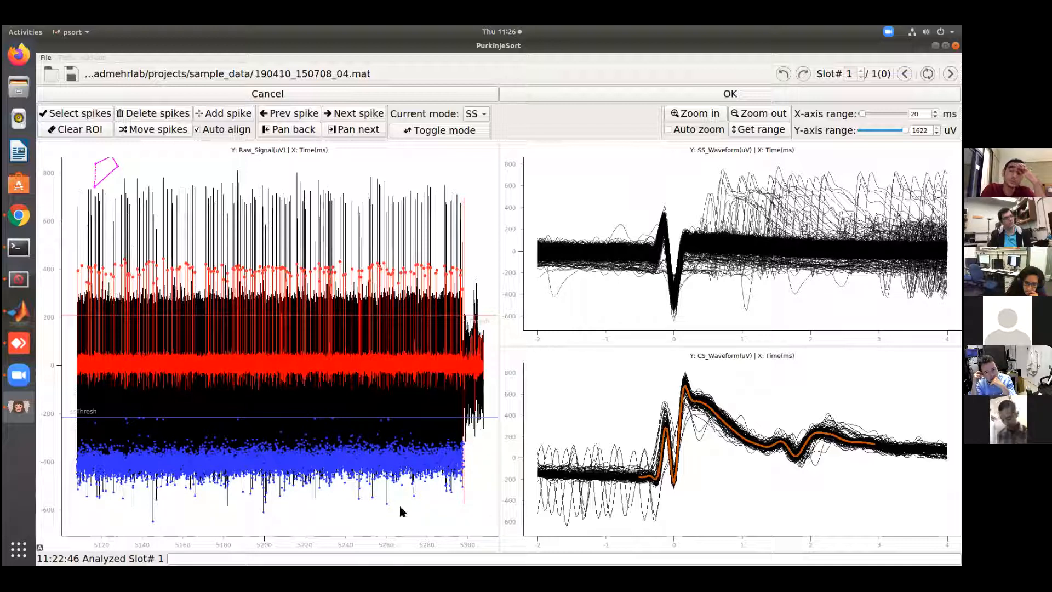
left_click(360, 116)
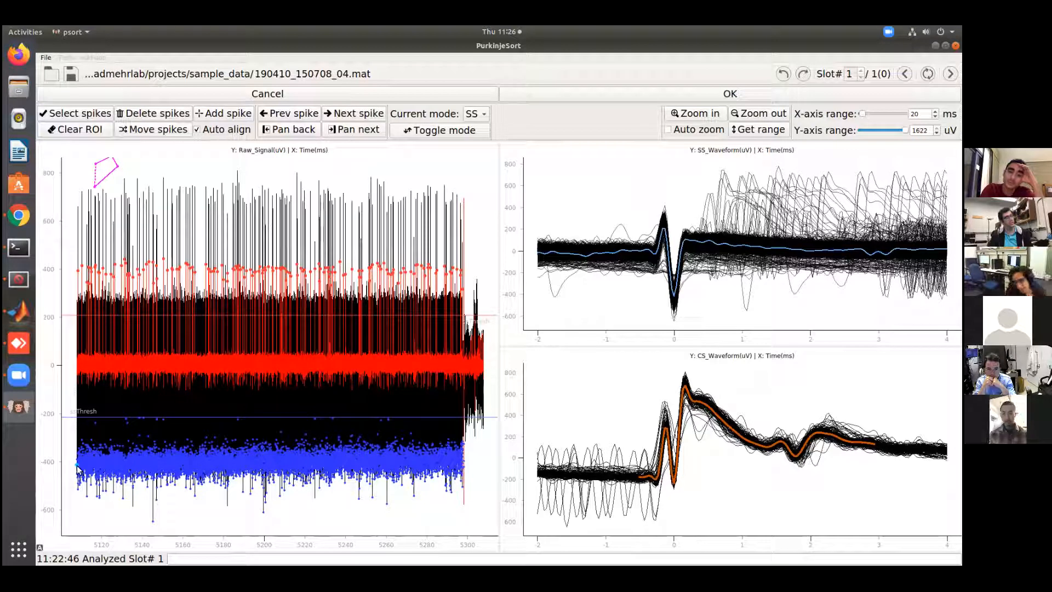
left_click(357, 115)
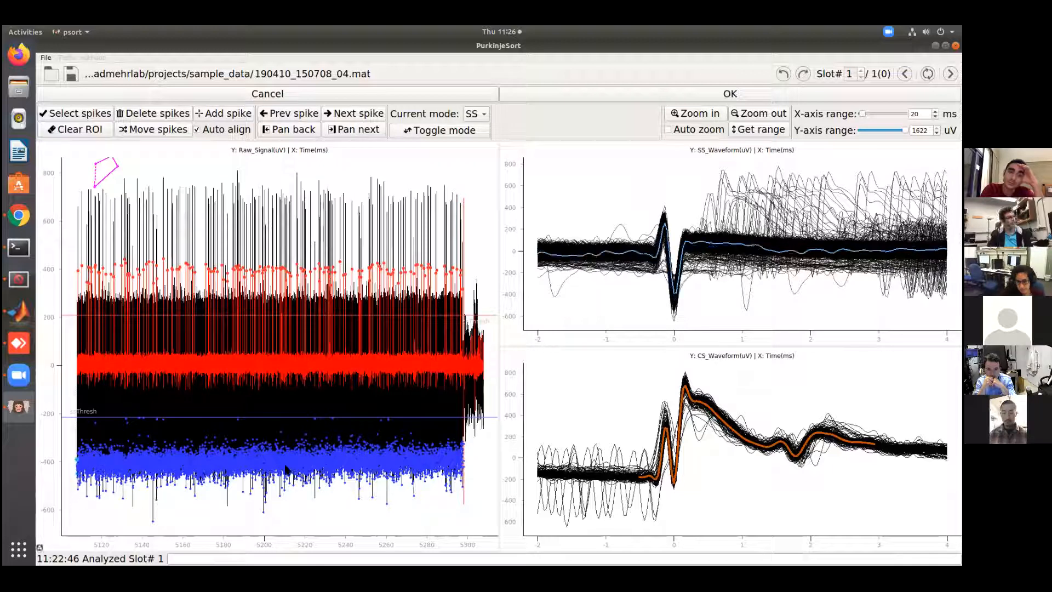
left_click(173, 410)
left_click(171, 428)
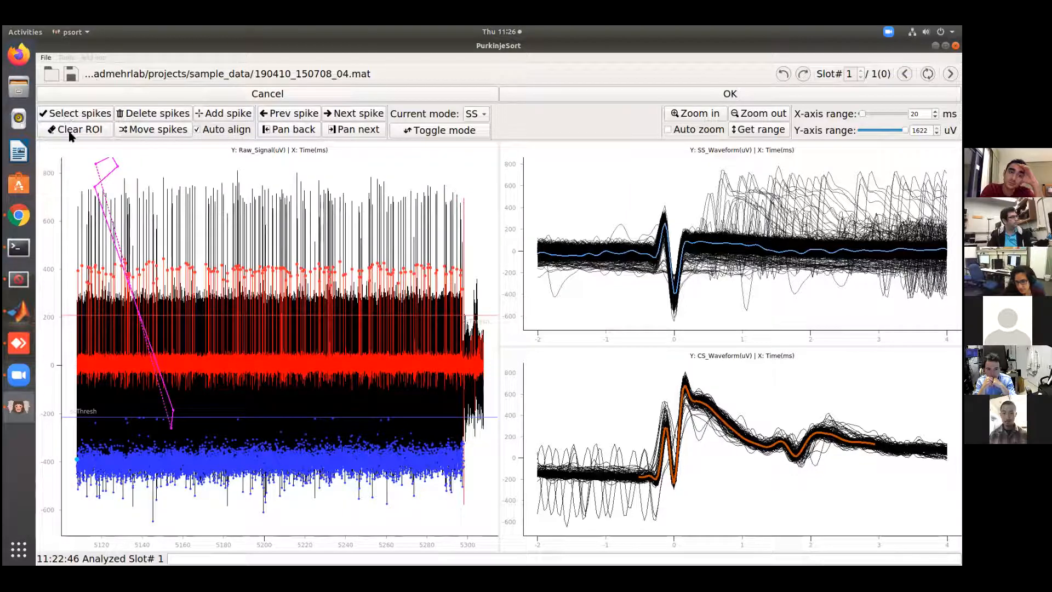
left_click(76, 130)
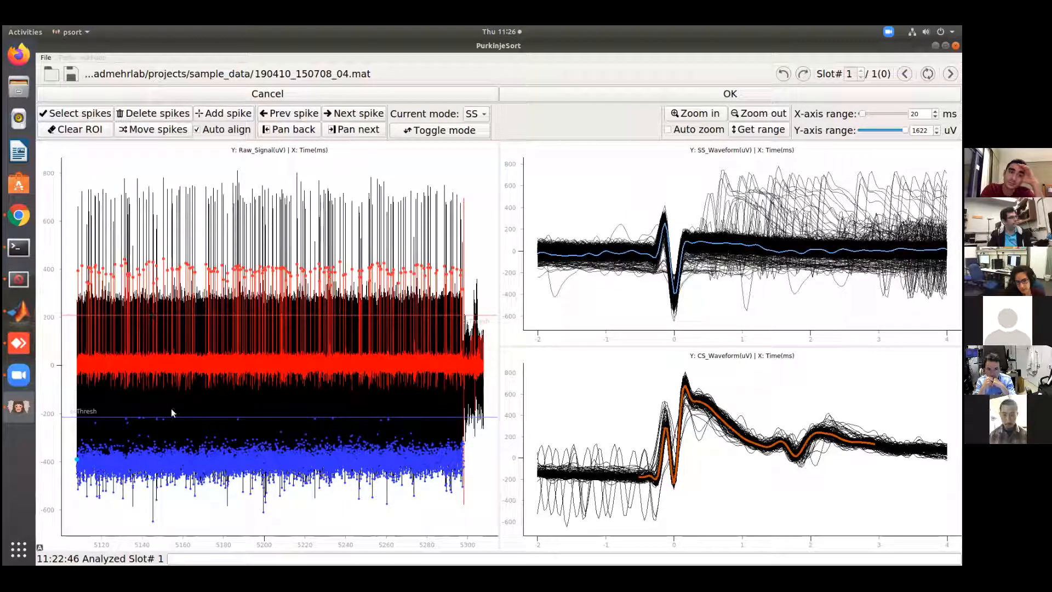
Select the simple spikes near the SS threshold between about 5130 and 5155 s in the raw signal, and step through their waveforms
left_click(124, 430)
left_click(119, 411)
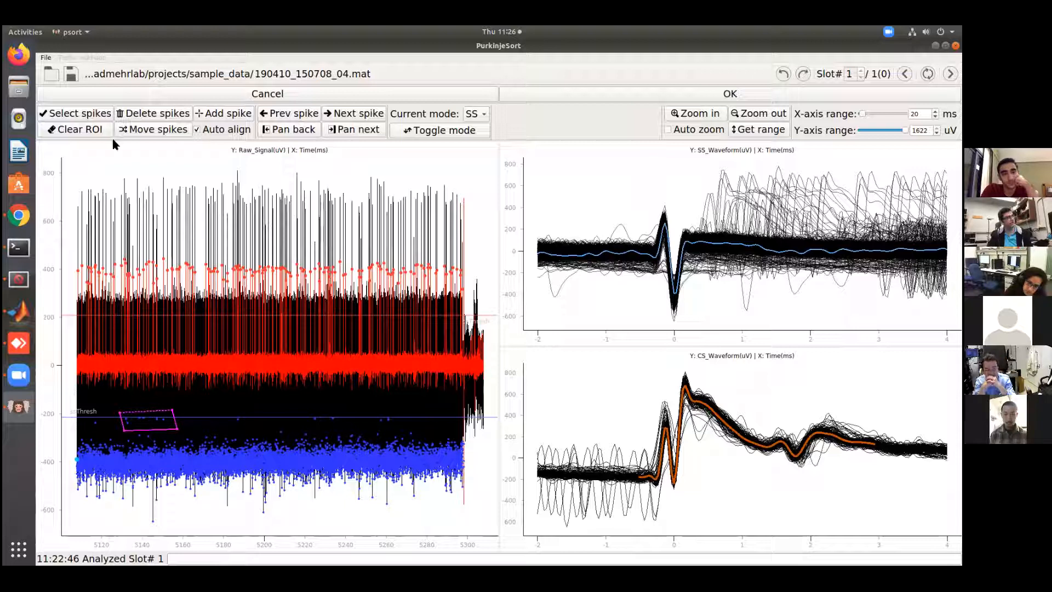
left_click(62, 118)
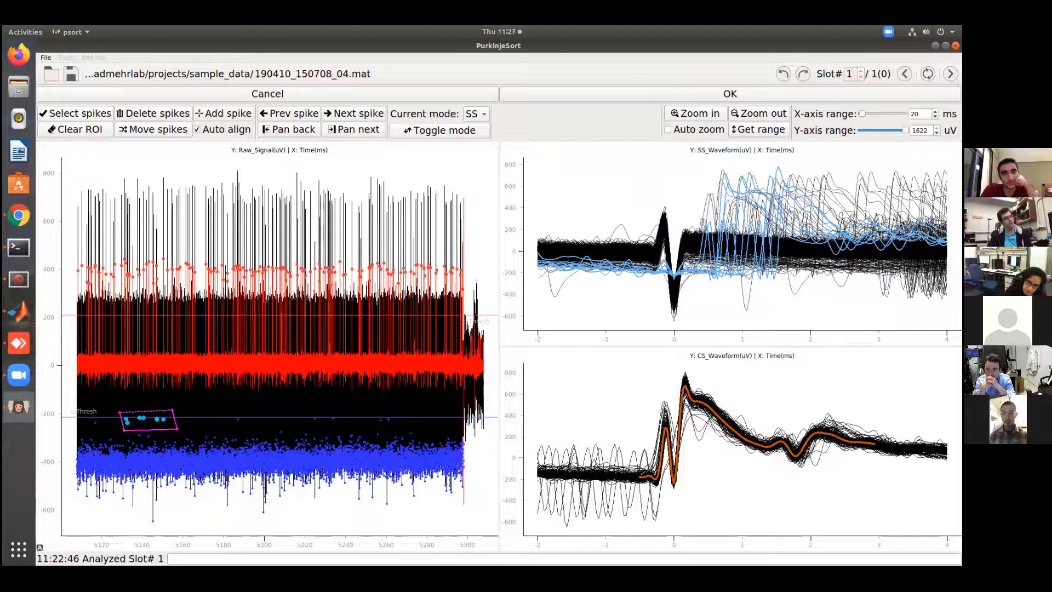
left_click(354, 115)
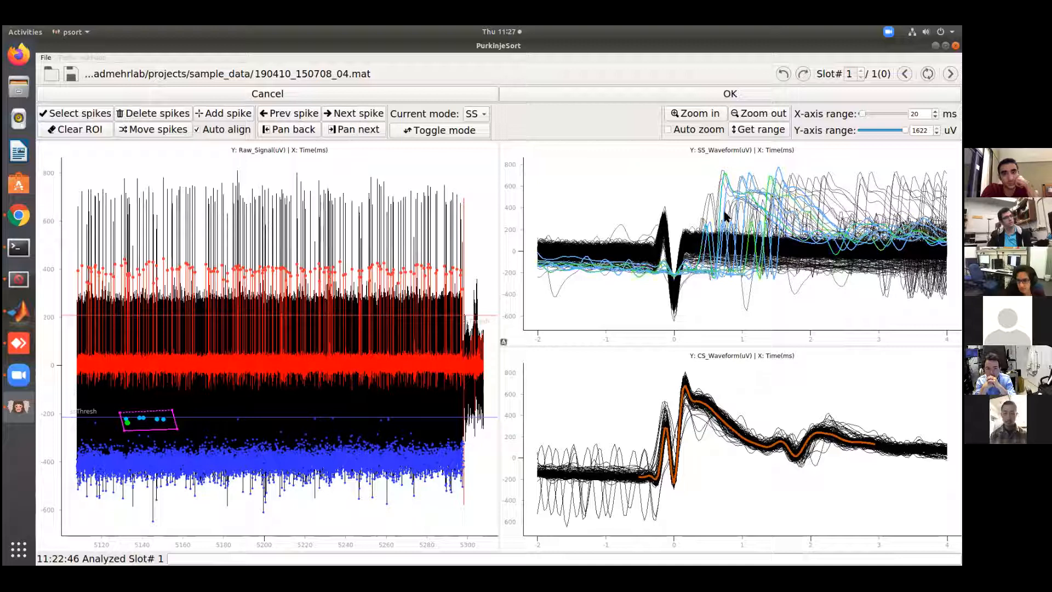
left_click(342, 114)
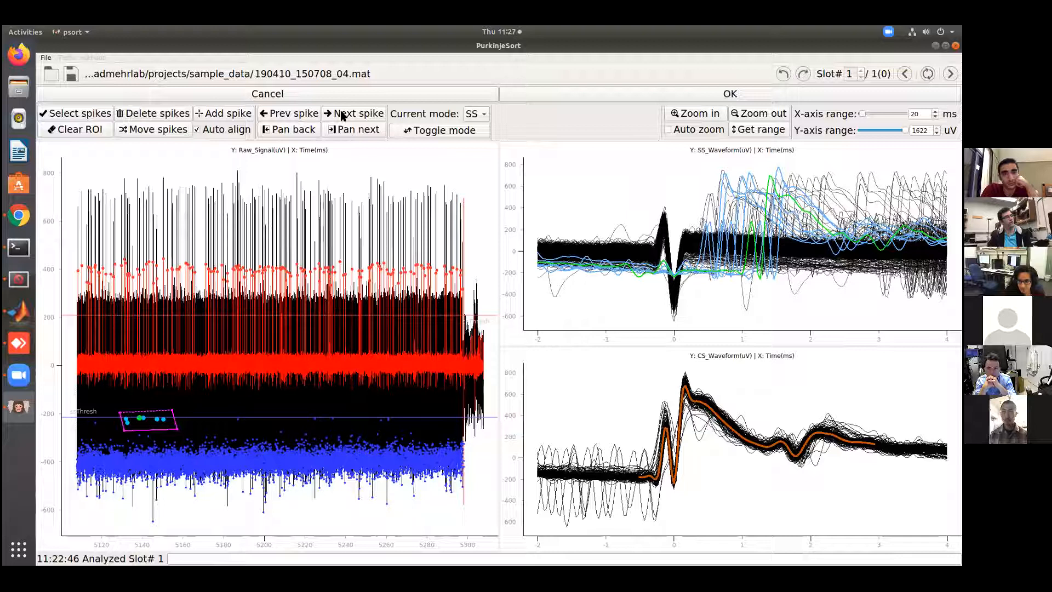
left_click(343, 113)
left_click(317, 115)
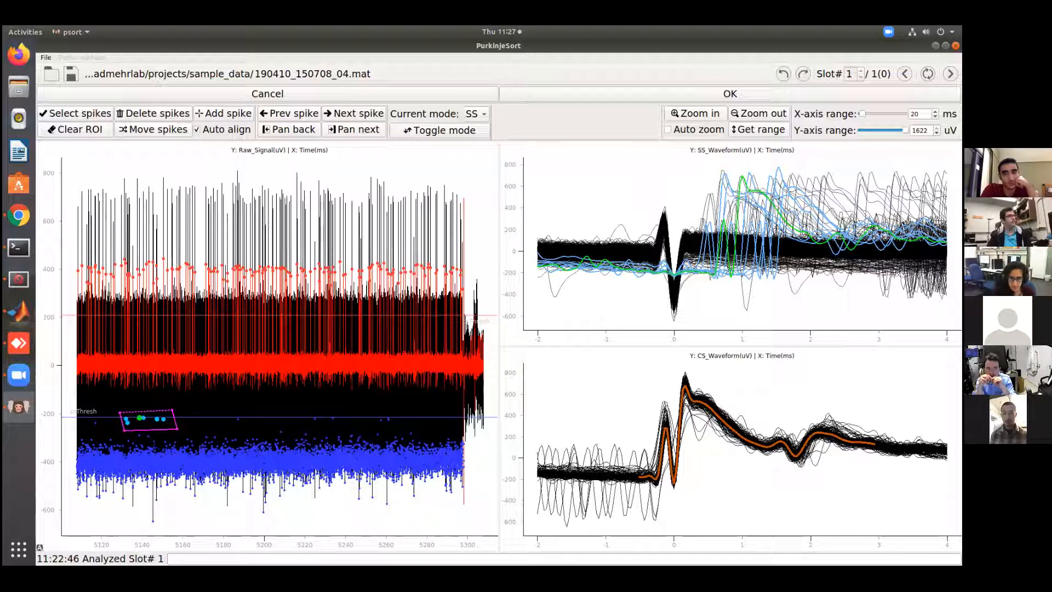
Set the current mode to CS, select the first complex spike, and enable auto zoom around it
left_click(472, 115)
left_click(473, 113)
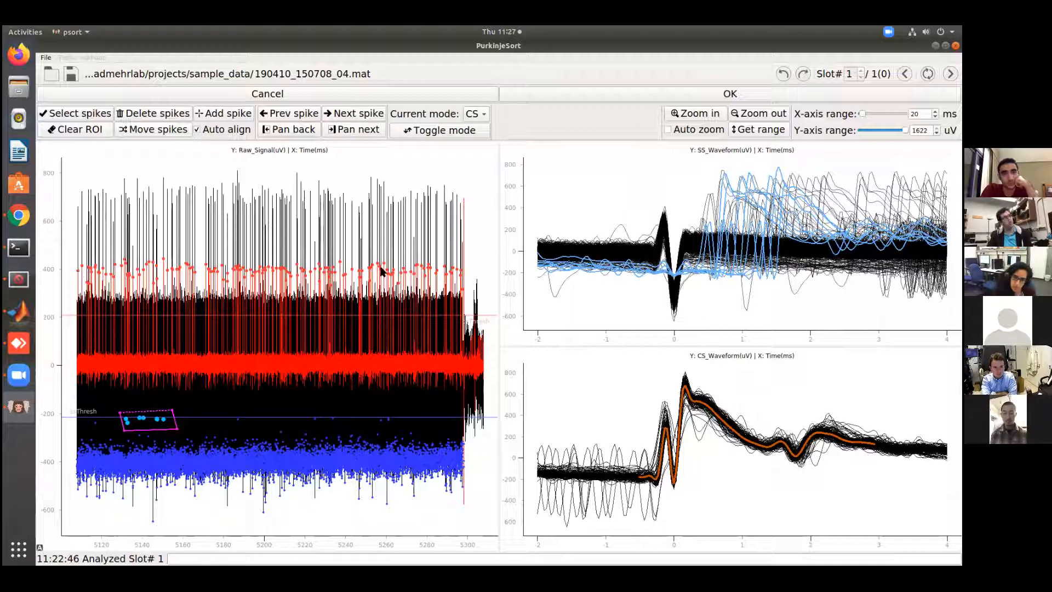
left_click(359, 116)
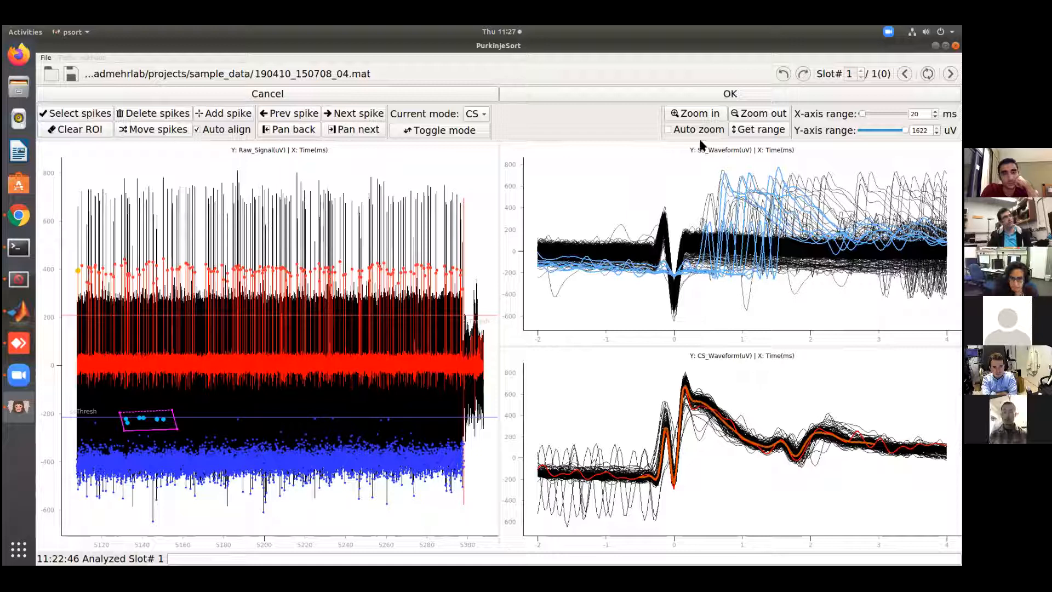
left_click(686, 117)
left_click(669, 130)
Step through the early complex spikes up to the one near 5120.72 s, checking each in the raw signal
left_click(342, 114)
left_click(344, 116)
left_click(345, 117)
left_click(344, 117)
left_click(344, 117)
left_click(344, 117)
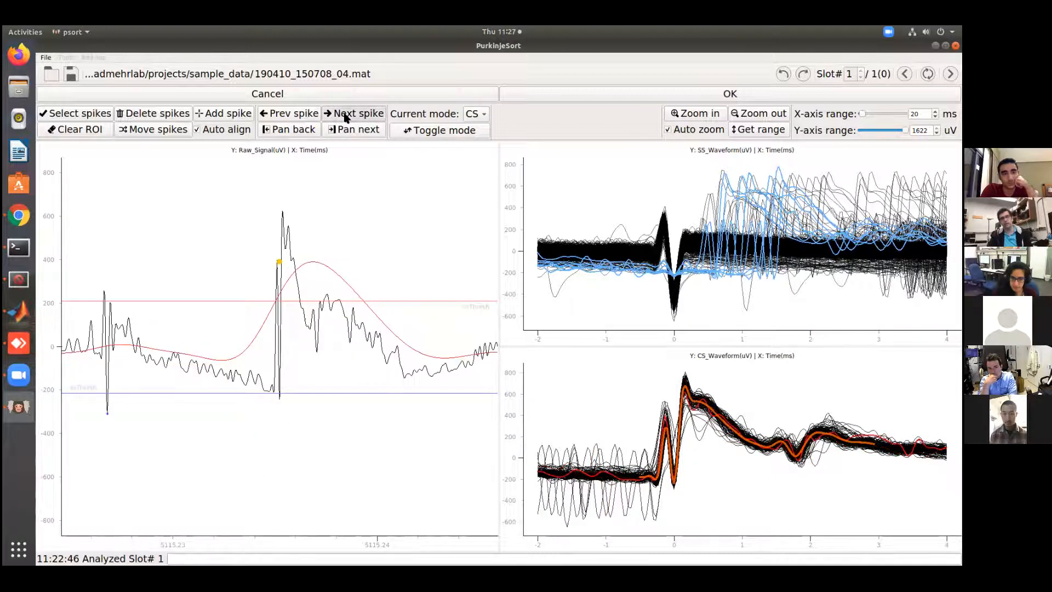
left_click(345, 117)
left_click(345, 116)
left_click(345, 117)
left_click(345, 117)
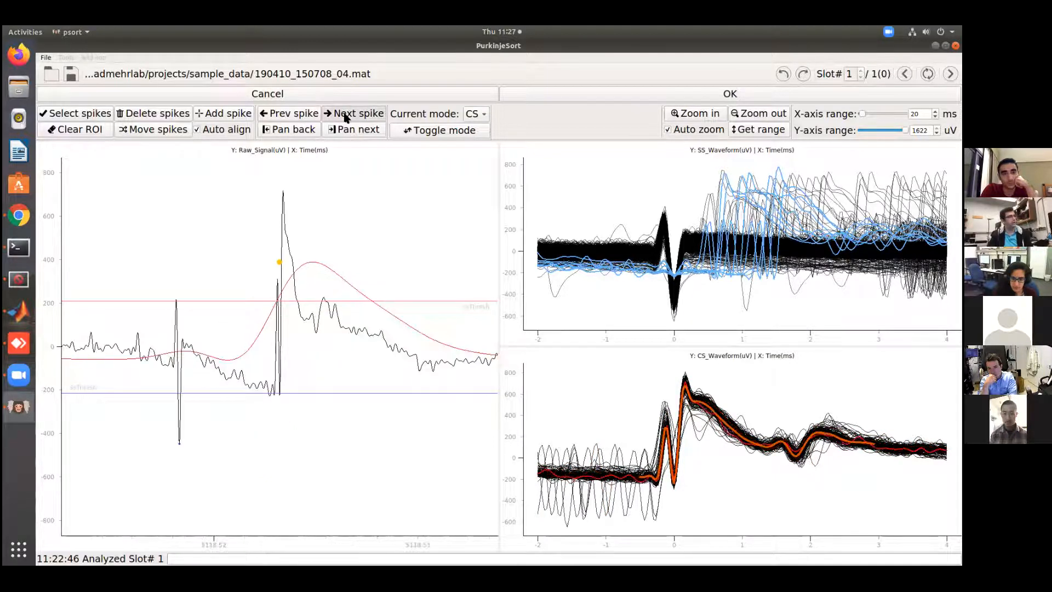
left_click(345, 116)
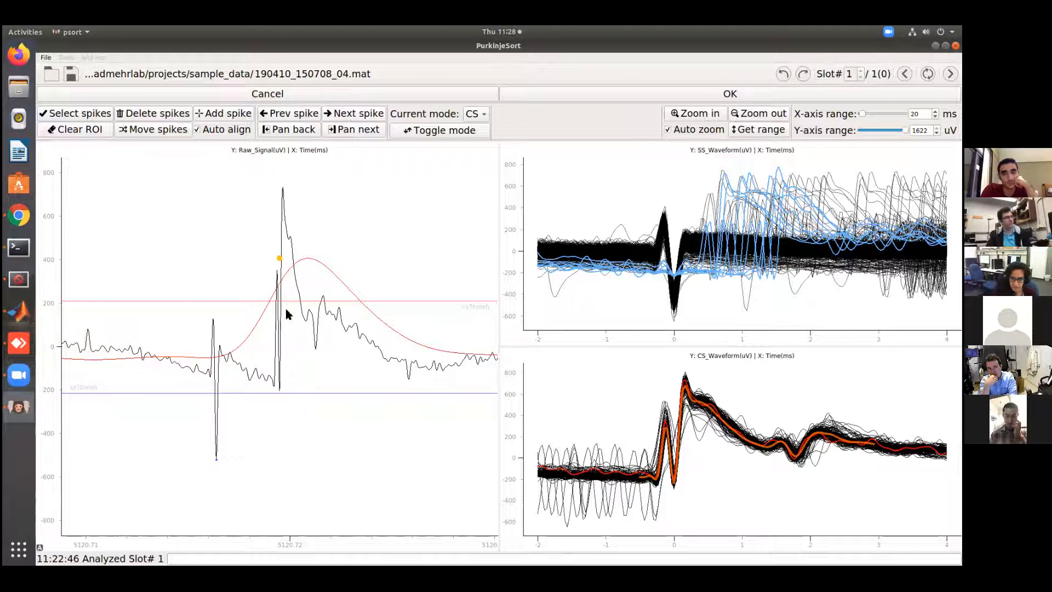
Select the complex spikes whose CS waveforms have a deep trough of about -500 uV shortly before 0 ms
left_click(757, 114)
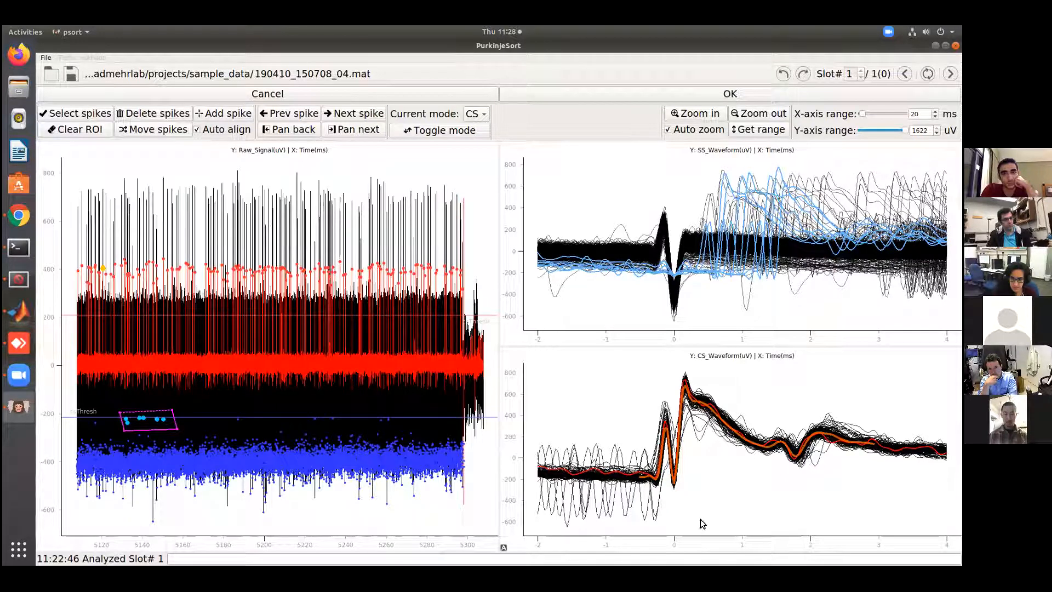
left_click(667, 508)
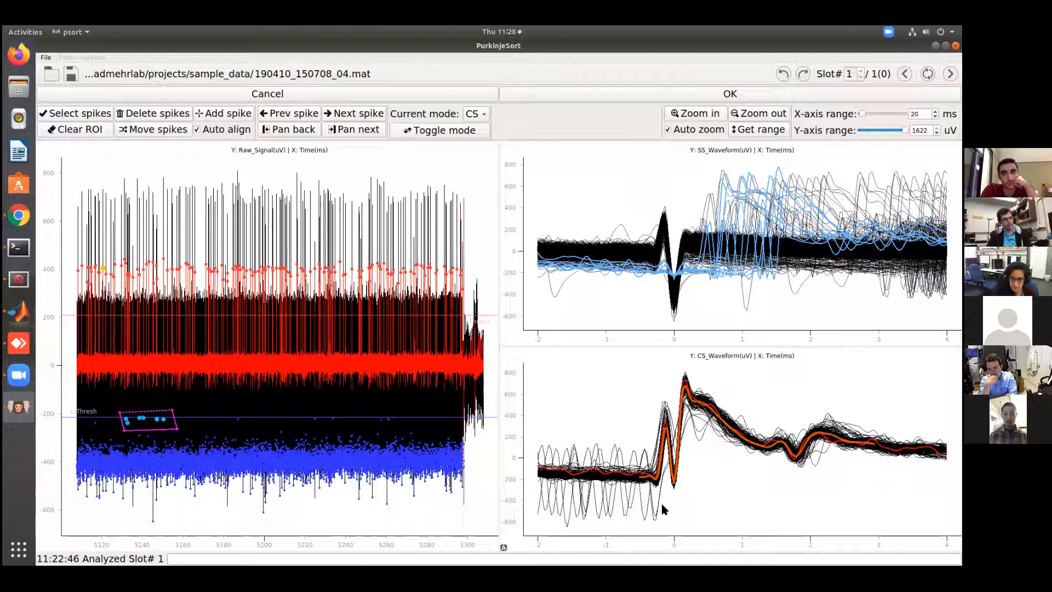
left_click(649, 521)
left_click(659, 530)
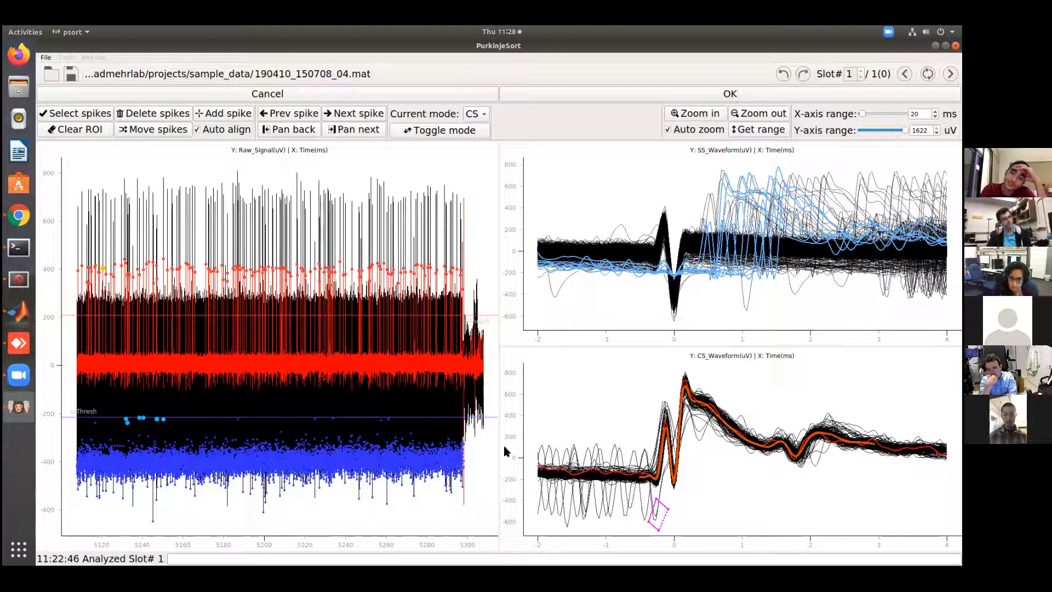
left_click(663, 529)
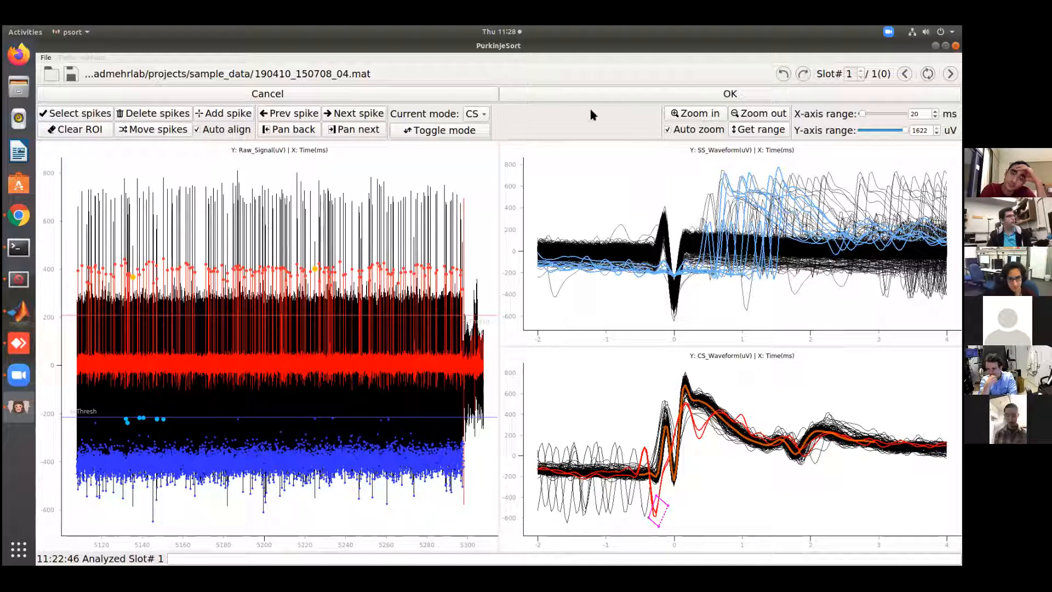
Step to the selected complex spike near 5135.51 s and inspect its position on the raw signal close up
left_click(350, 114)
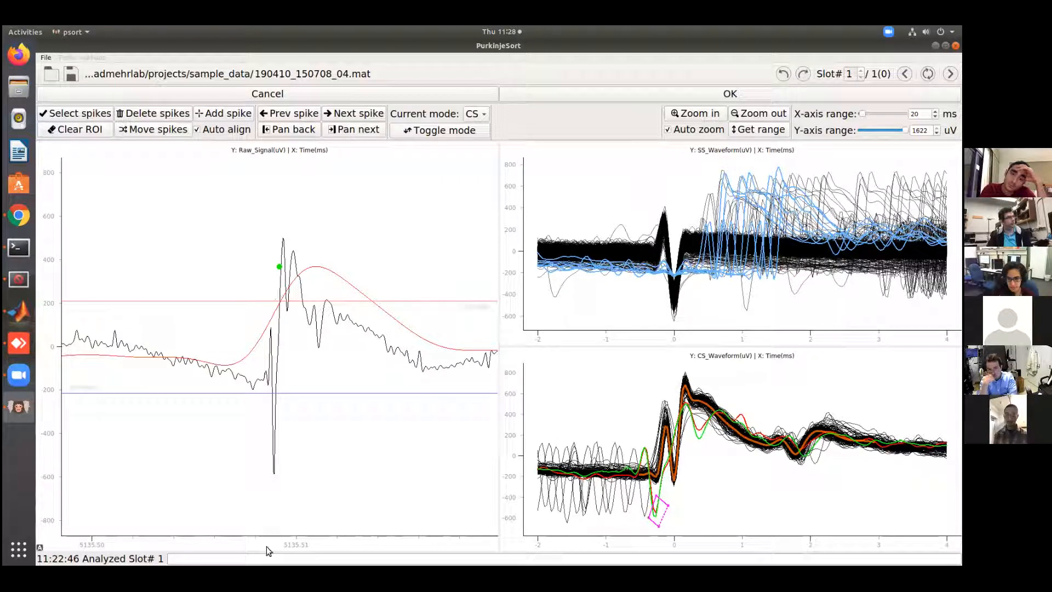
scroll(266, 543, "up", 3)
scroll(268, 544, "up", 2)
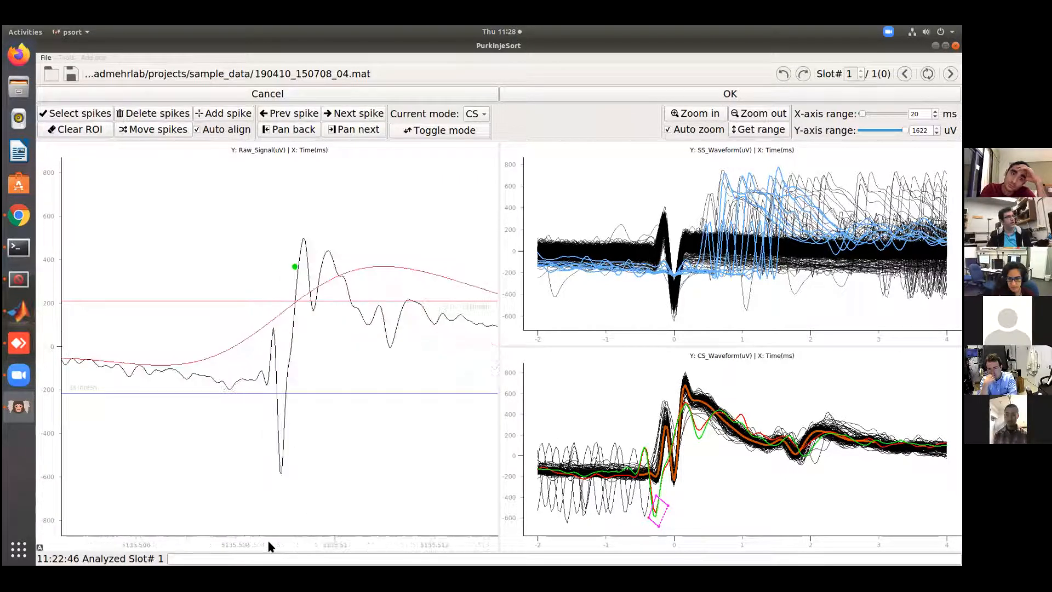
left_click_drag(311, 541, 254, 508)
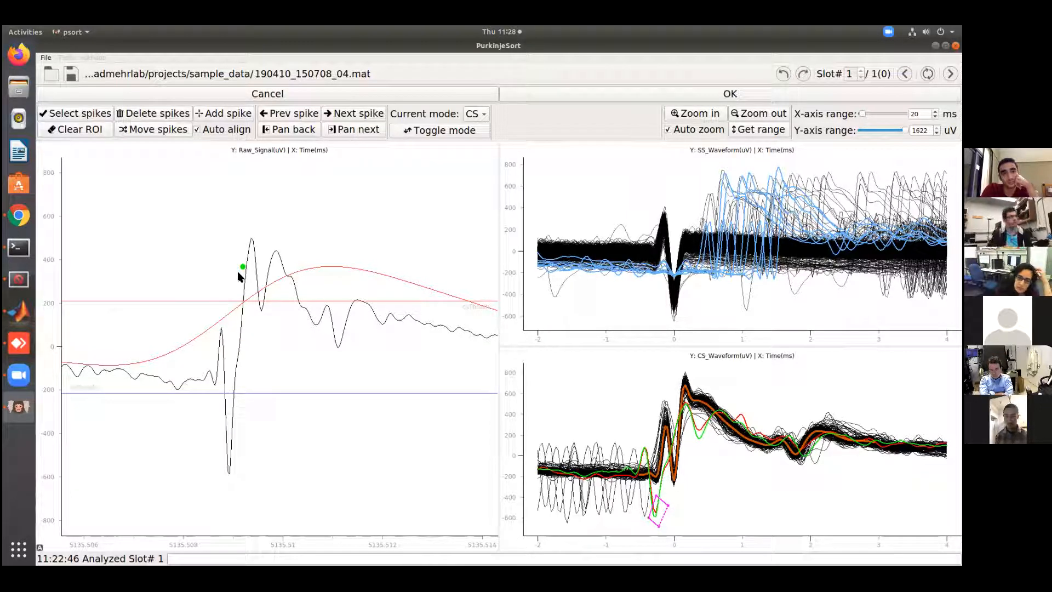
Disable auto align and manually add the complex spike at the deep trough near 5135.509 s, and again at the dip near 5135.5096 s
left_click(197, 129)
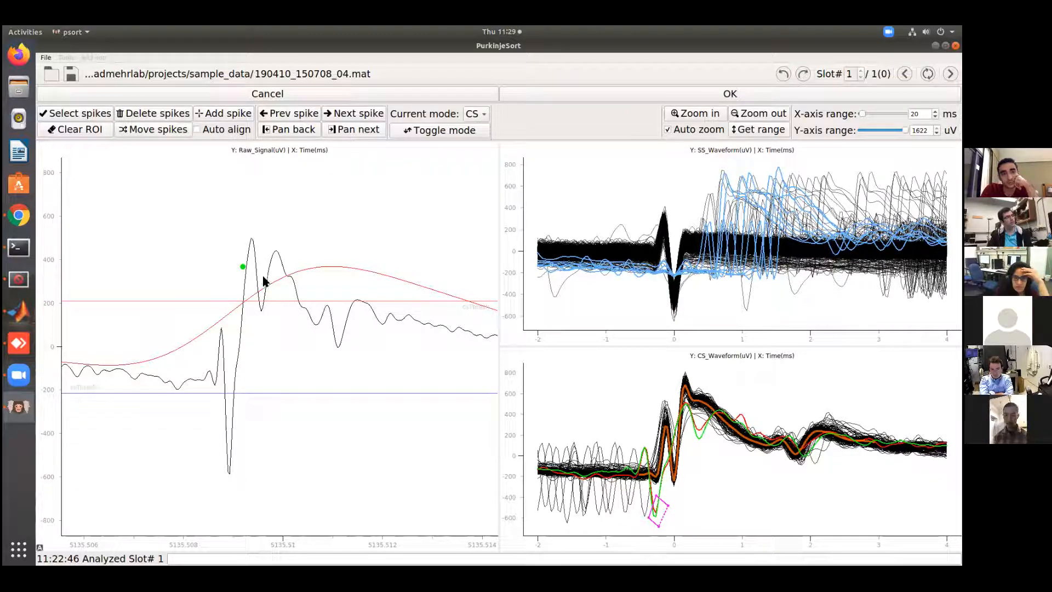
left_click(218, 115)
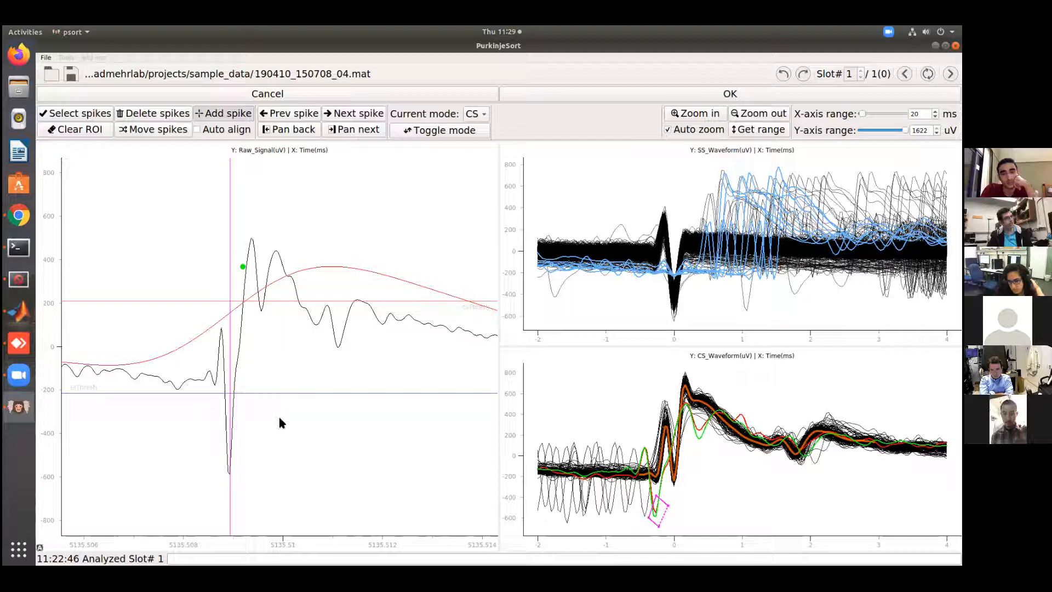
left_click(230, 422)
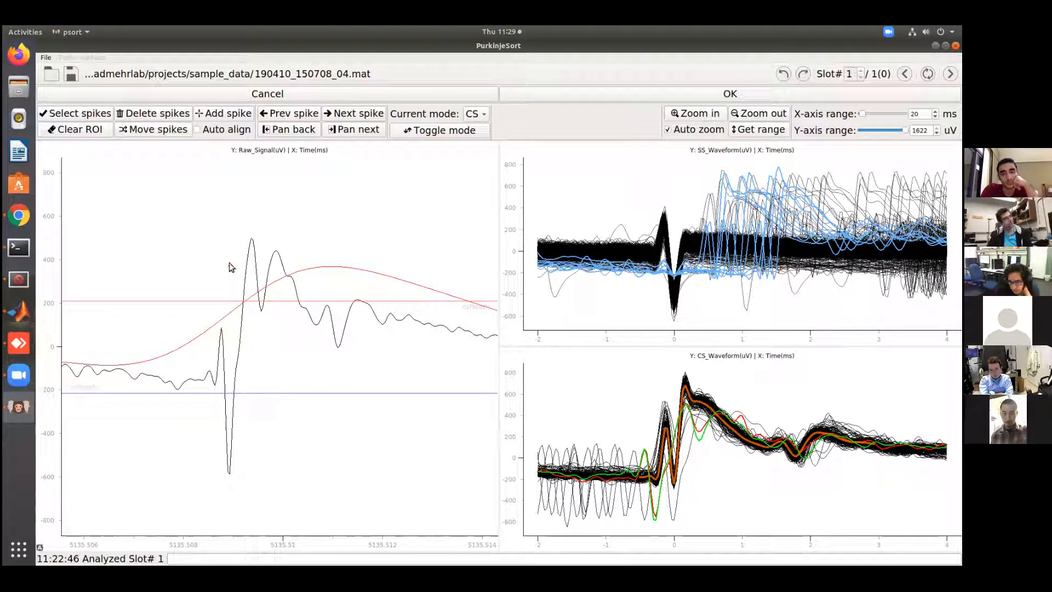
left_click(213, 113)
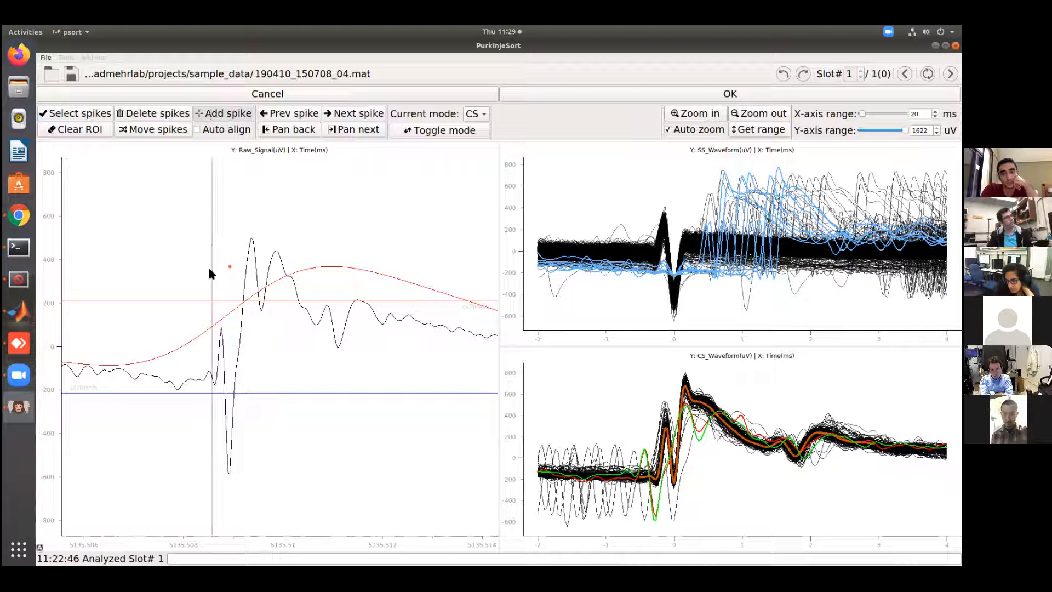
left_click(261, 341)
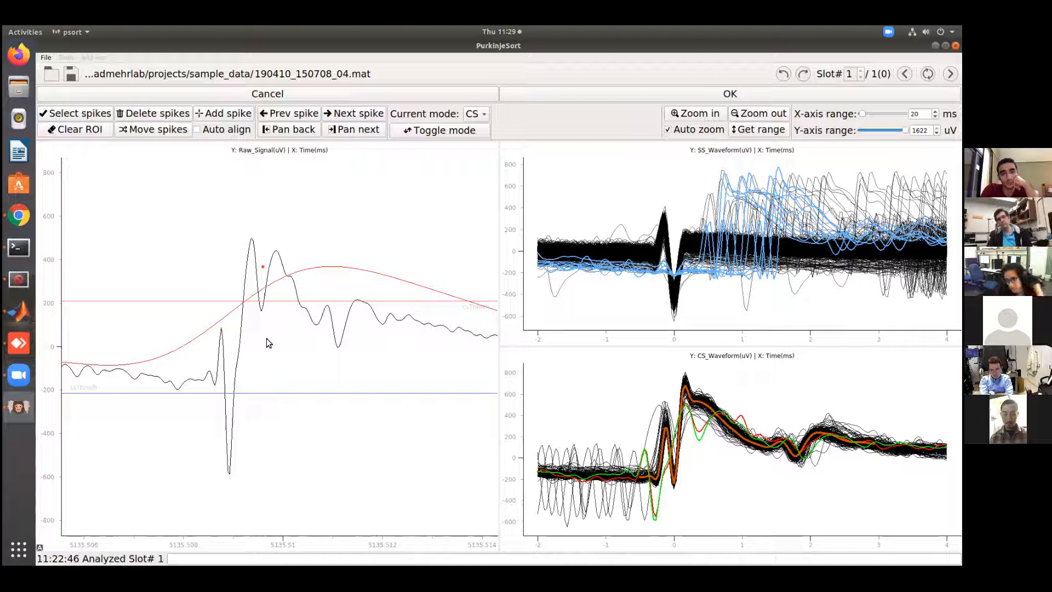
Re-enable auto align and add the complex spike again just after the deep trough near 5135.509 s
left_click(199, 130)
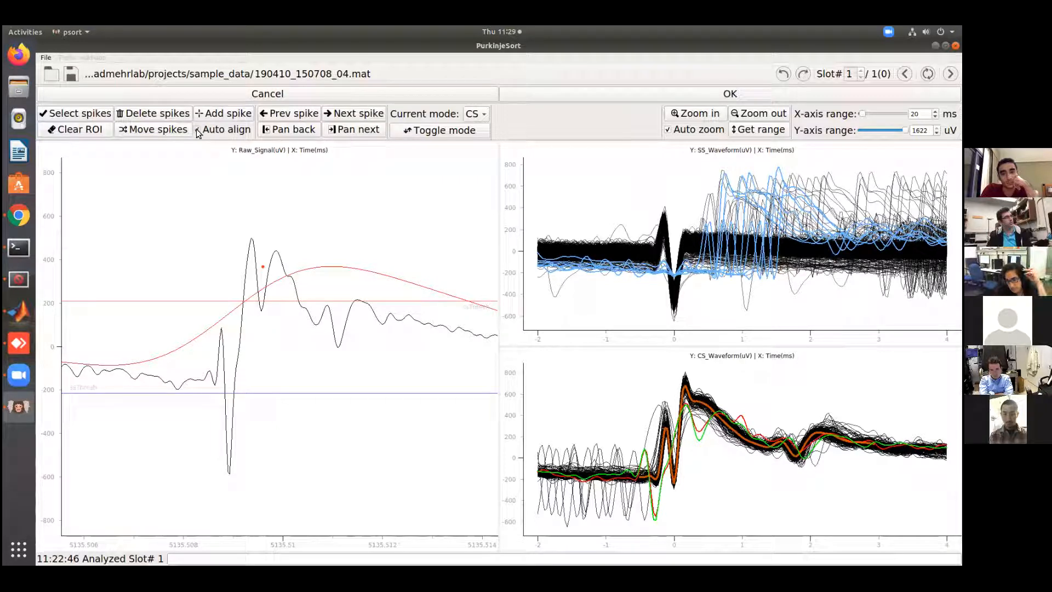
left_click(213, 114)
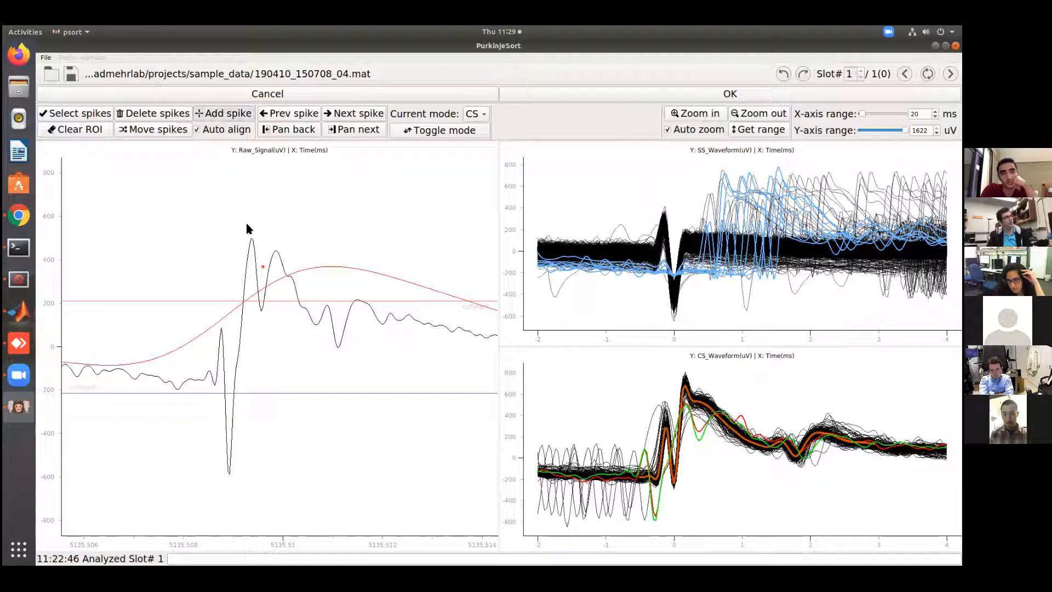
left_click(240, 387)
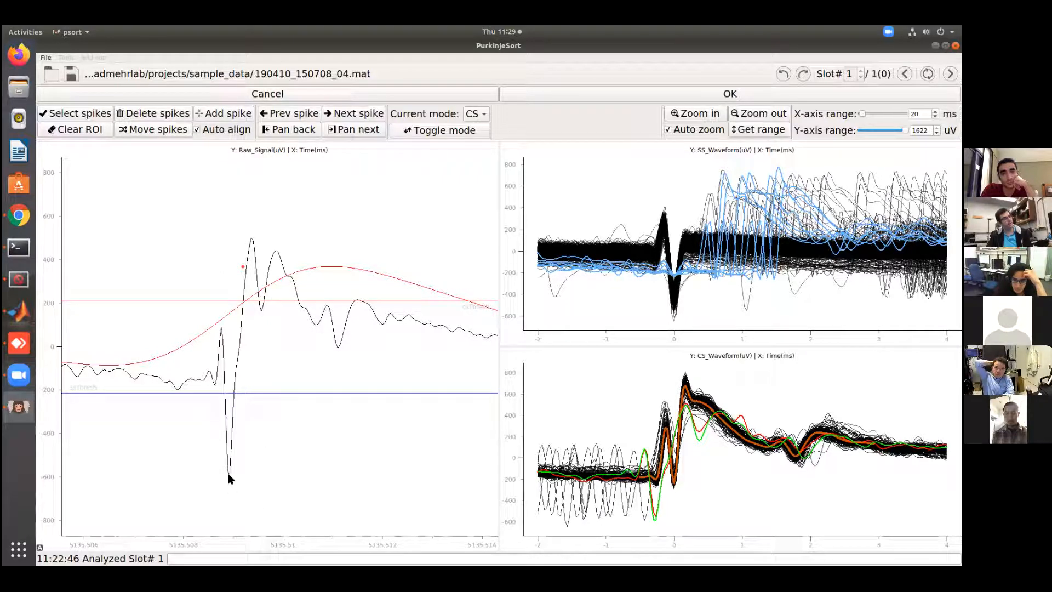
Change to SS mode and add an auto-aligned simple spike at the deep trough near 5135.509 s
left_click(473, 114)
left_click(476, 130)
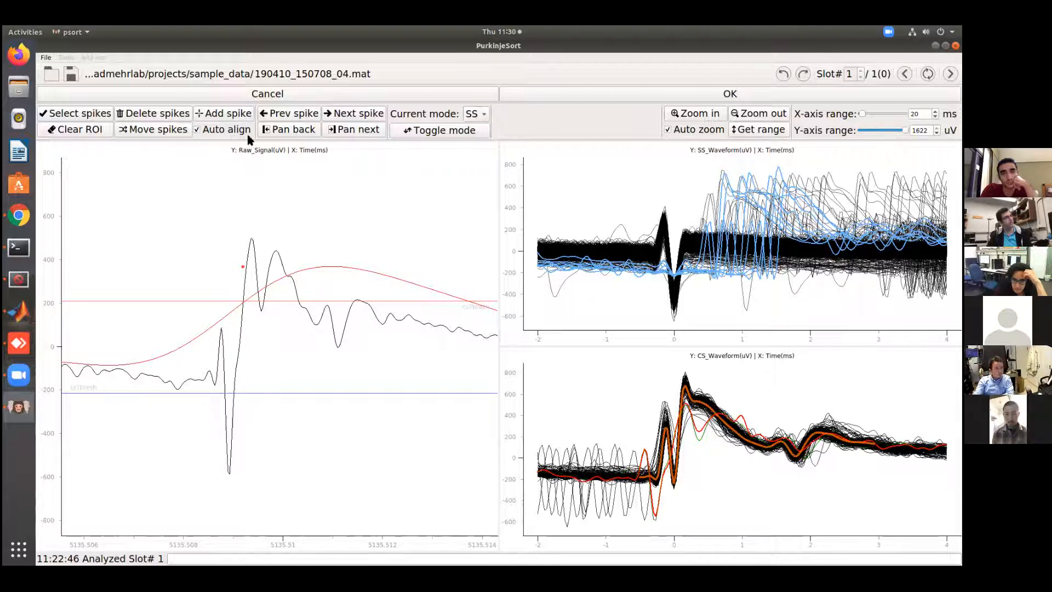
left_click(223, 115)
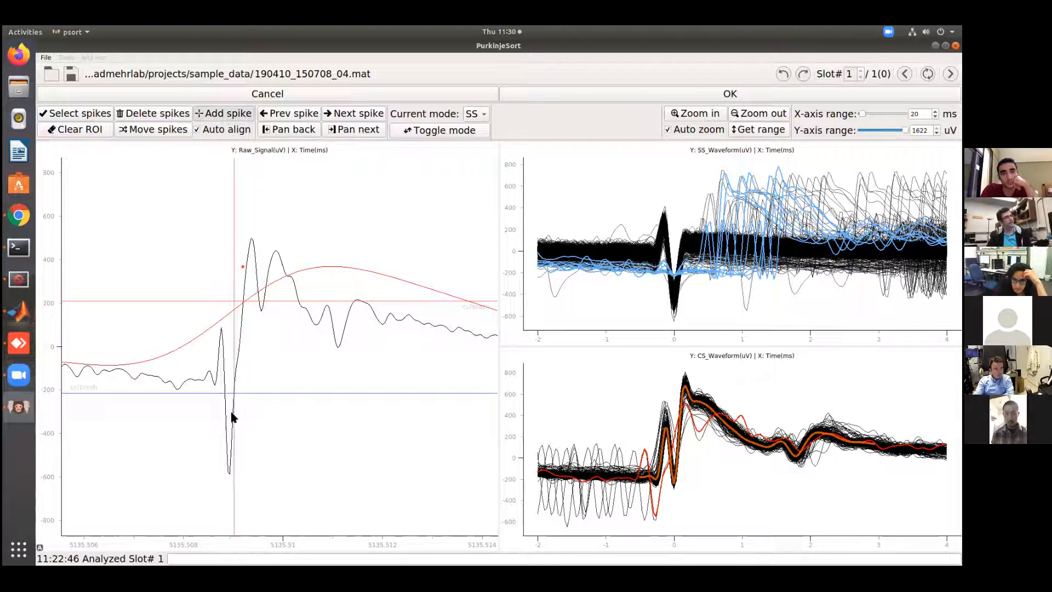
left_click(239, 333)
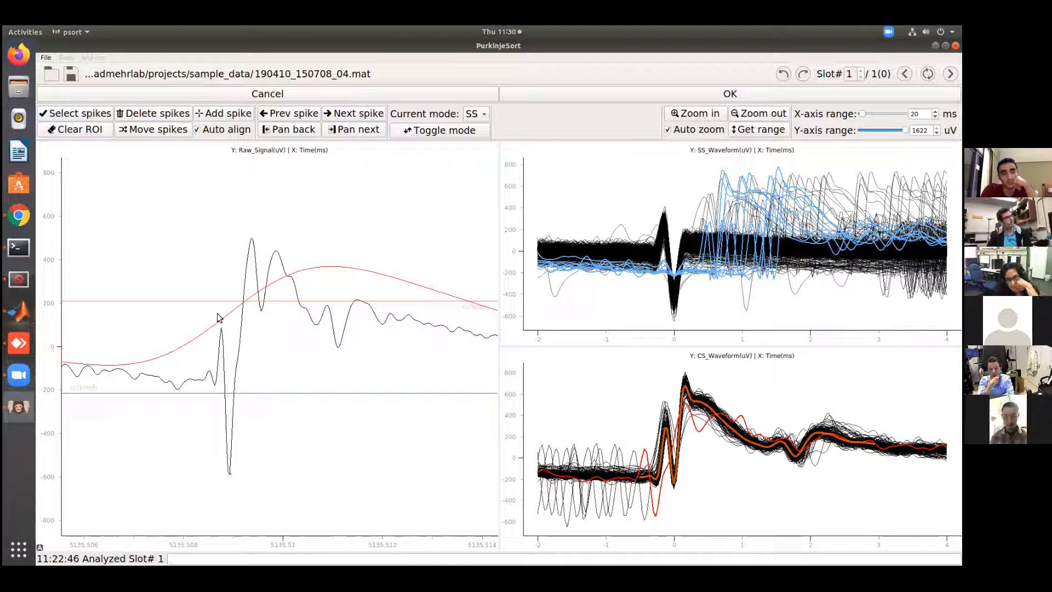
Add a simple spike at the small peak near 5135.5087 s without auto align, and re-add one at the deep trough with auto align
left_click(200, 130)
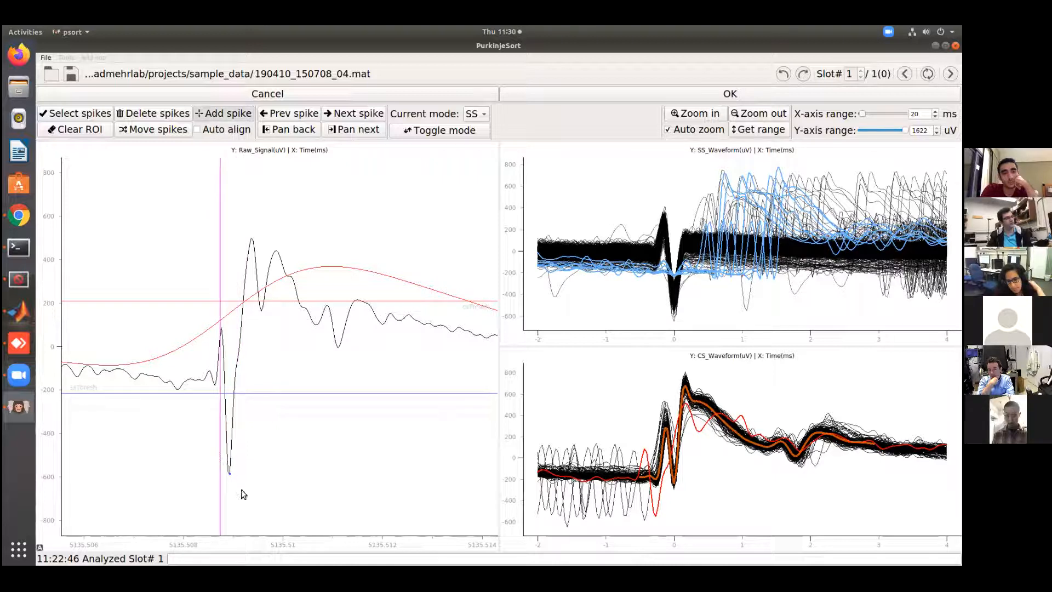
left_click(220, 340)
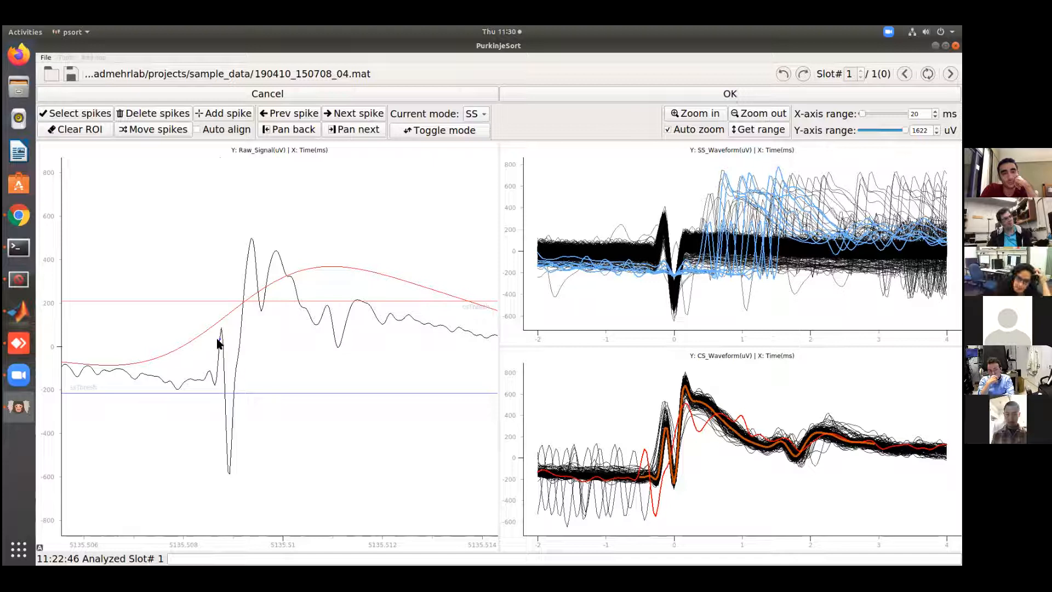
left_click(228, 118)
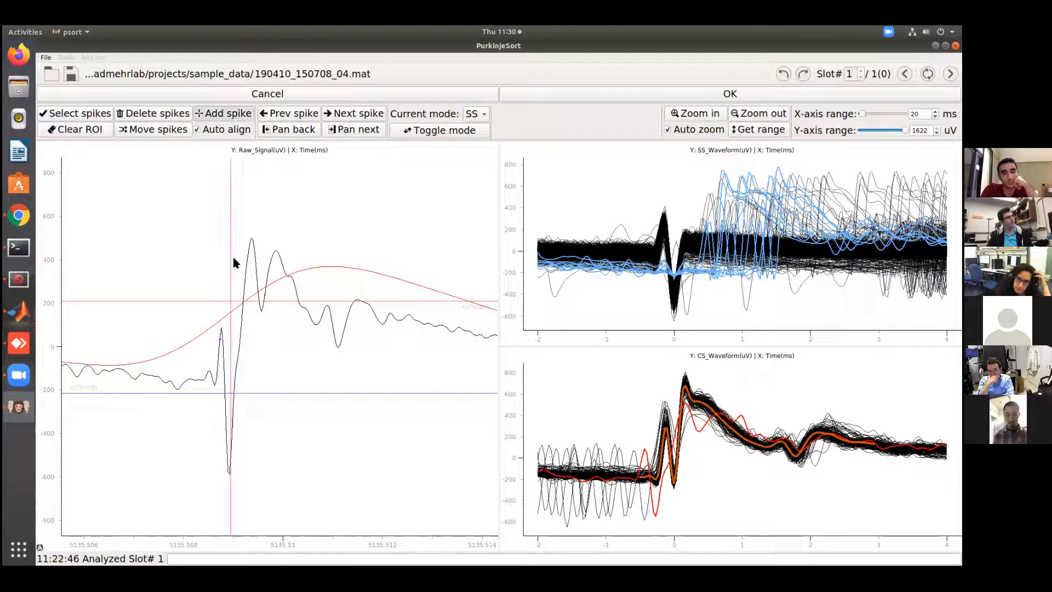
left_click(226, 436)
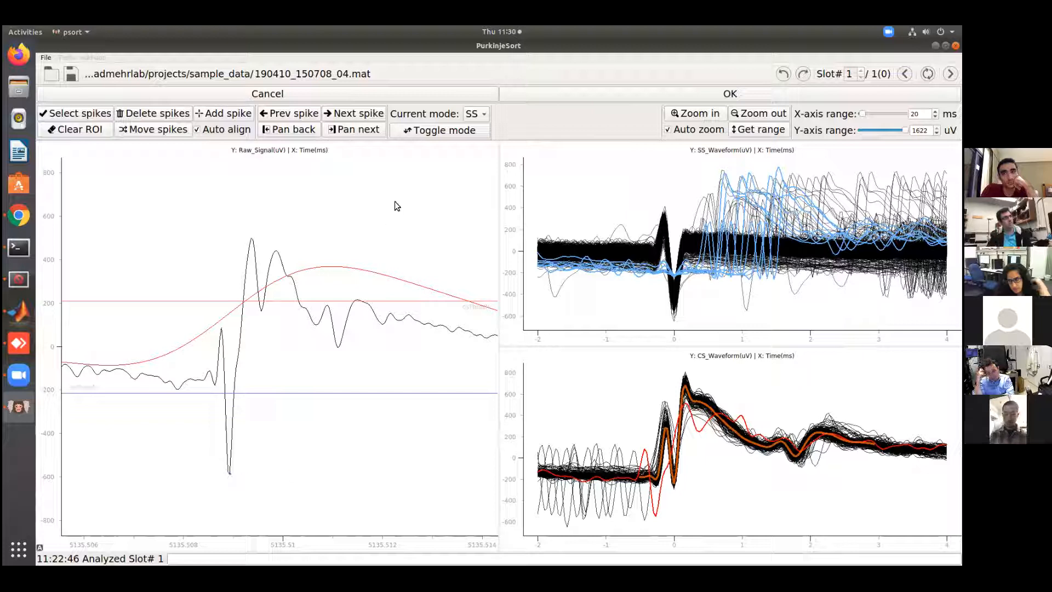
Return to CS mode and add an auto-aligned complex spike on the rise near 5135.5092 s
left_click(470, 114)
left_click(472, 100)
left_click(207, 114)
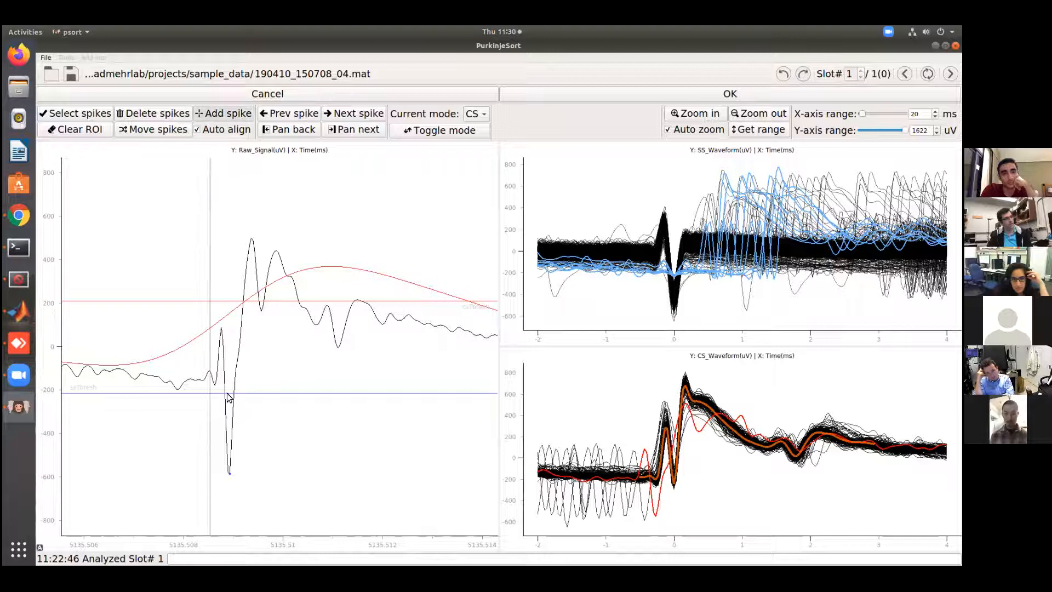
left_click(242, 440)
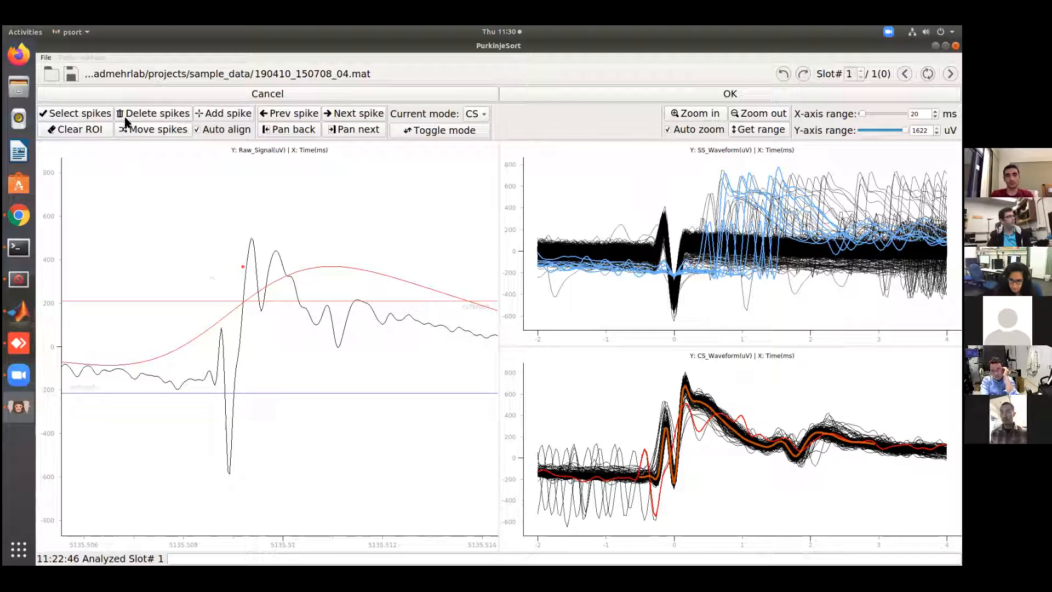
Enclose the complex spike near 5135.5092 s in a region on the raw signal, select it and move it to the simple spikes
left_click(236, 257)
left_click(258, 255)
left_click(83, 117)
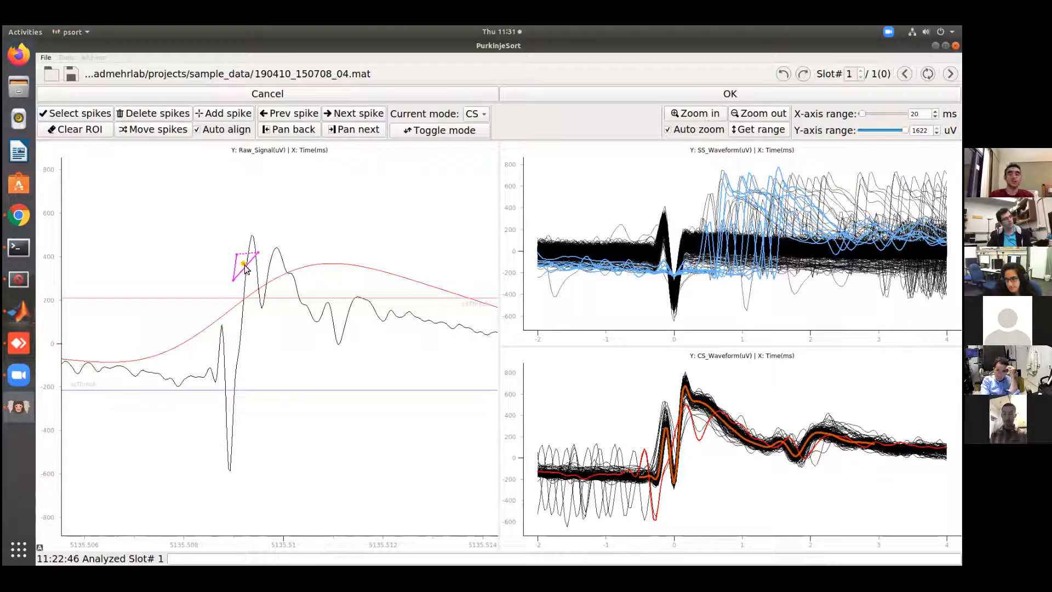
left_click(156, 130)
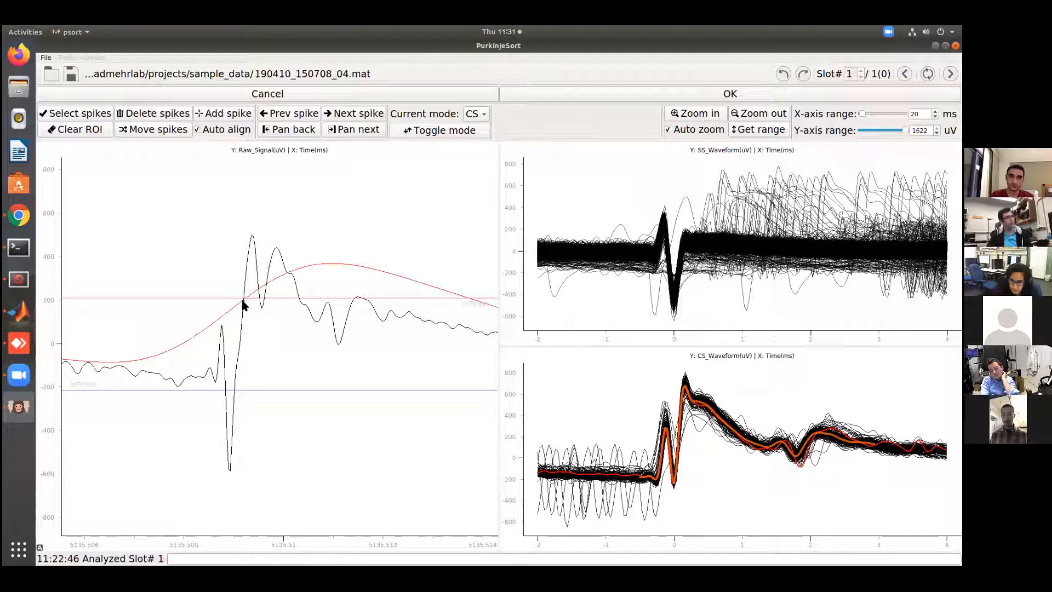
Add a complex spike near the deep trough at about 5135.509 s, and add a simple spike there in SS mode
left_click(222, 113)
left_click(230, 447)
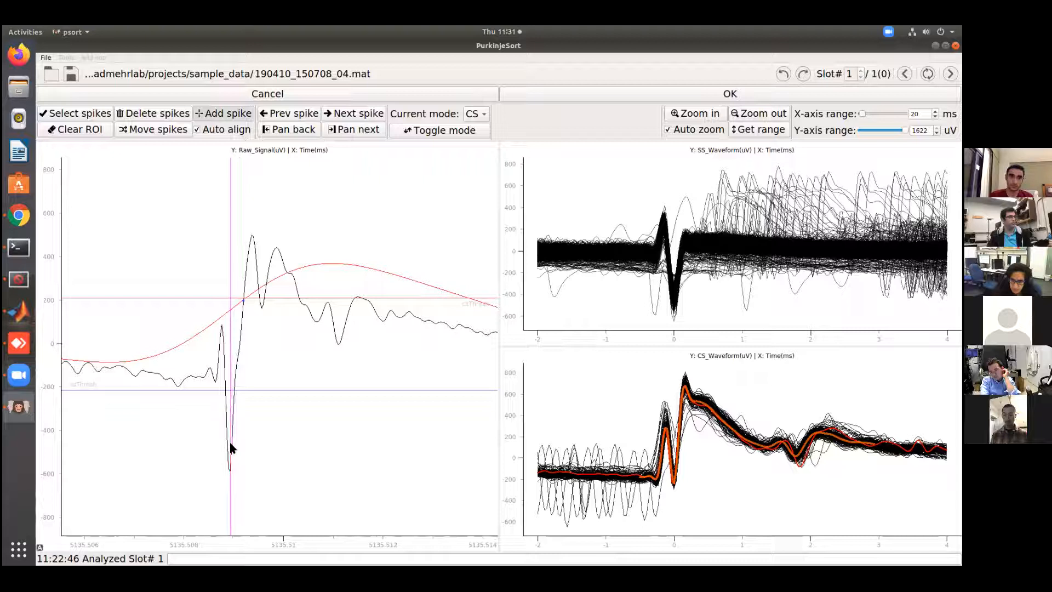
left_click(476, 114)
left_click(474, 131)
left_click(227, 427)
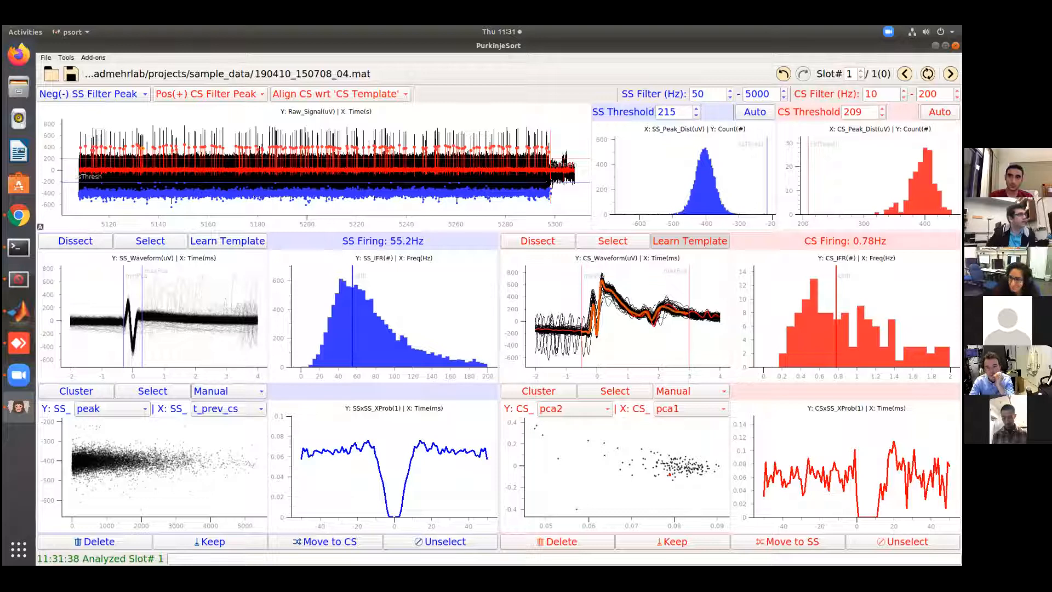
Open the preferences and examine the spike conflict and CS alignment window parameters, closing them without changes
left_click(66, 58)
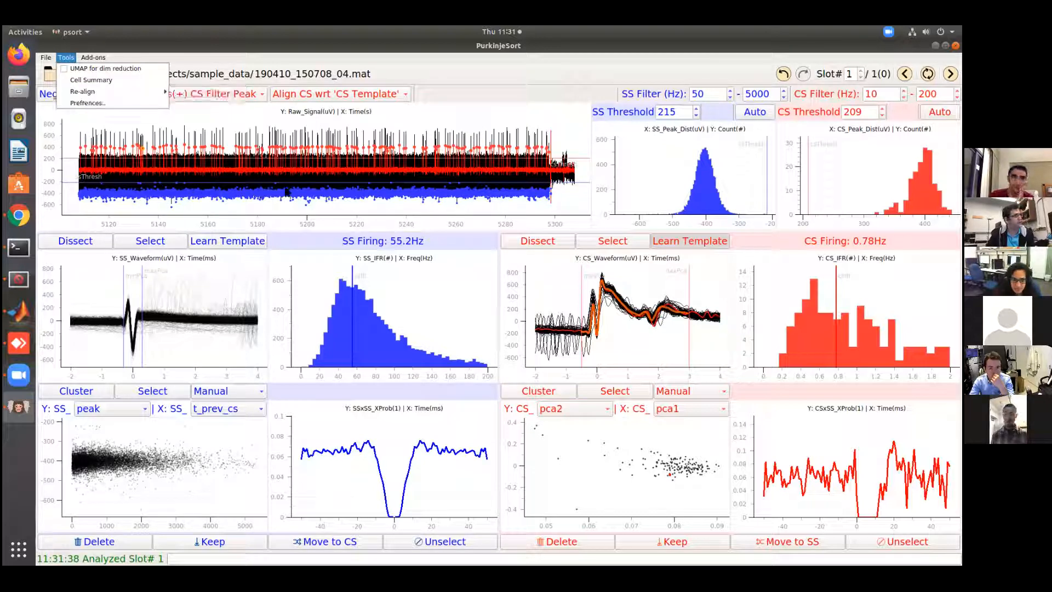
left_click(88, 103)
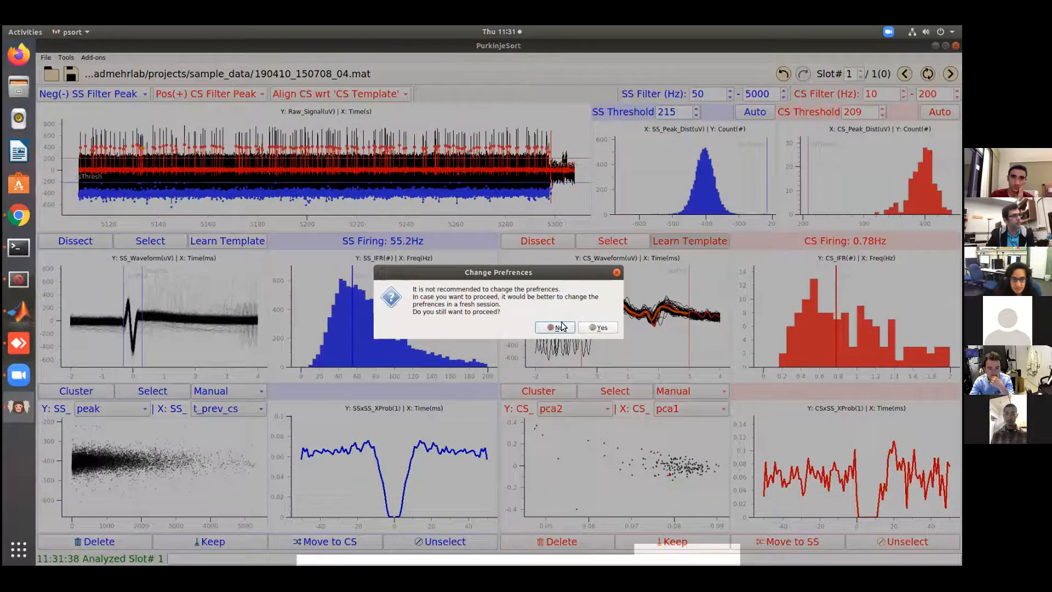
left_click(596, 327)
scroll(596, 238, "down", 10)
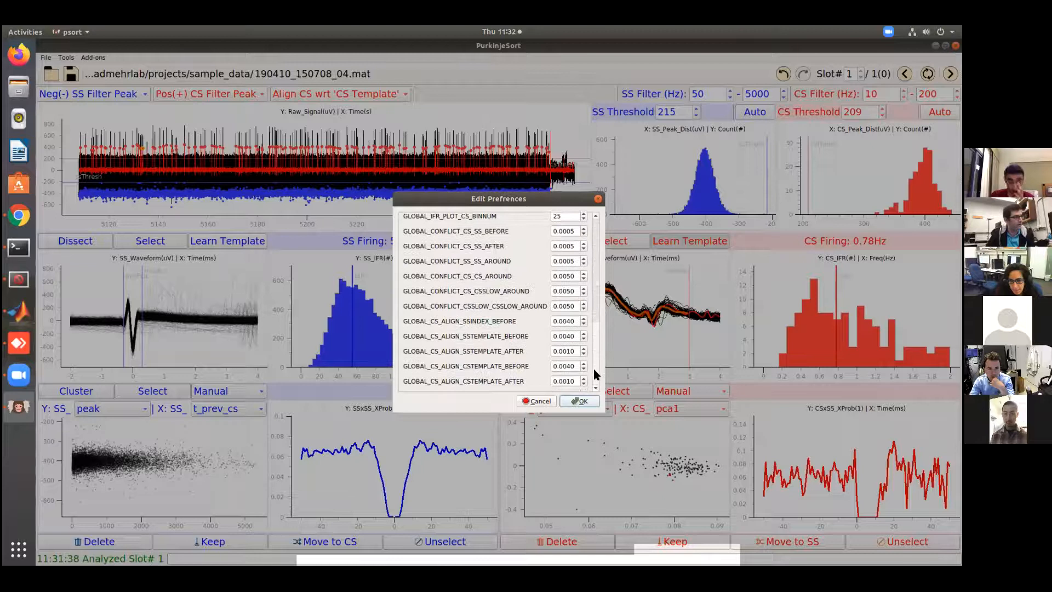
scroll(595, 351, "up", 1)
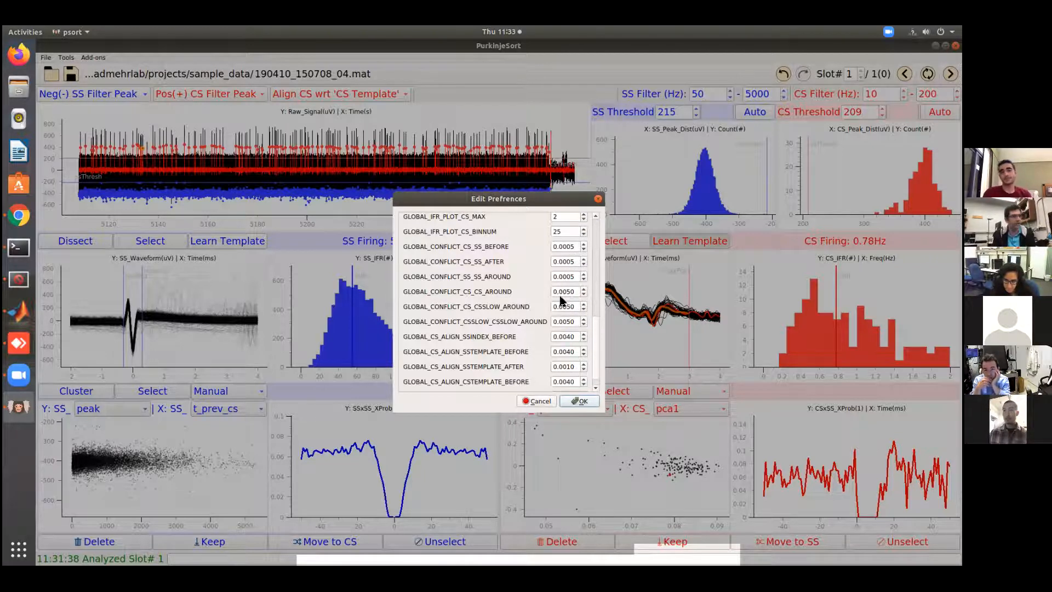
left_click(545, 400)
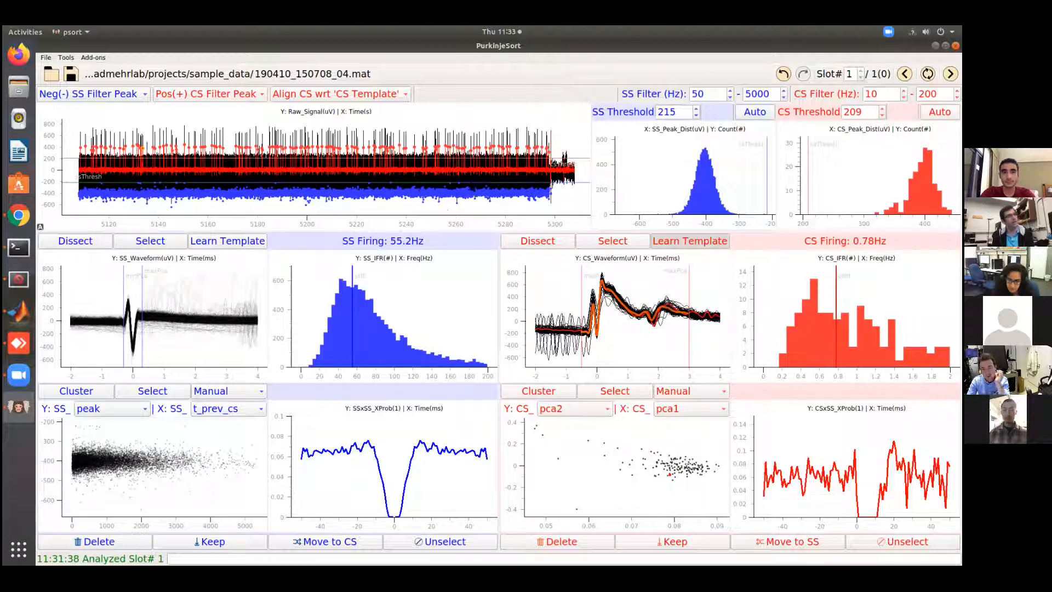
Load 190917_155509_04_sorted_ESN.psort and lower its CS threshold to 18 before having it set automatically
left_click(51, 74)
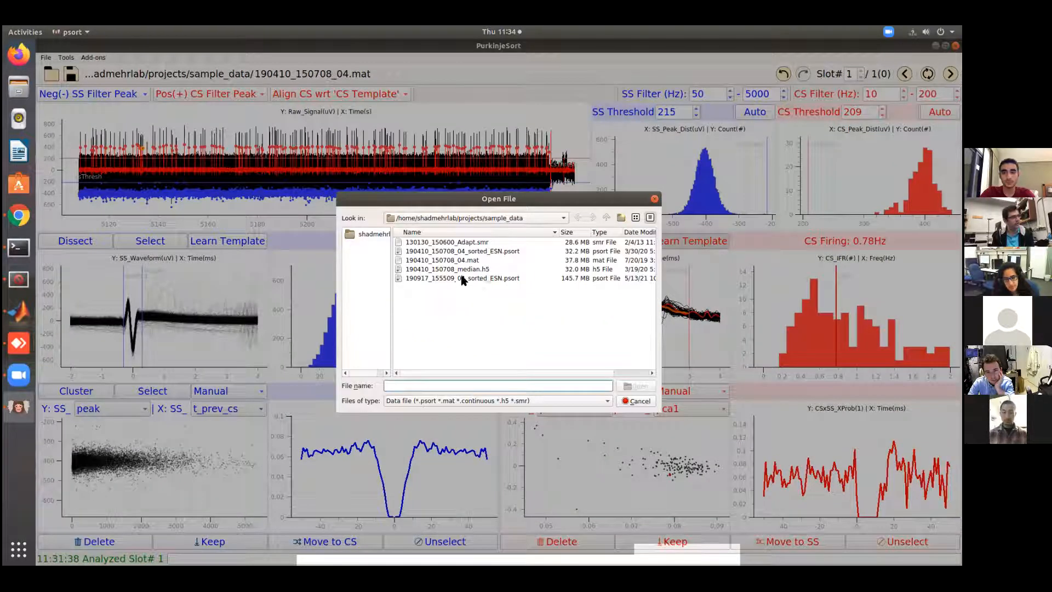
left_click(467, 278)
left_click(635, 386)
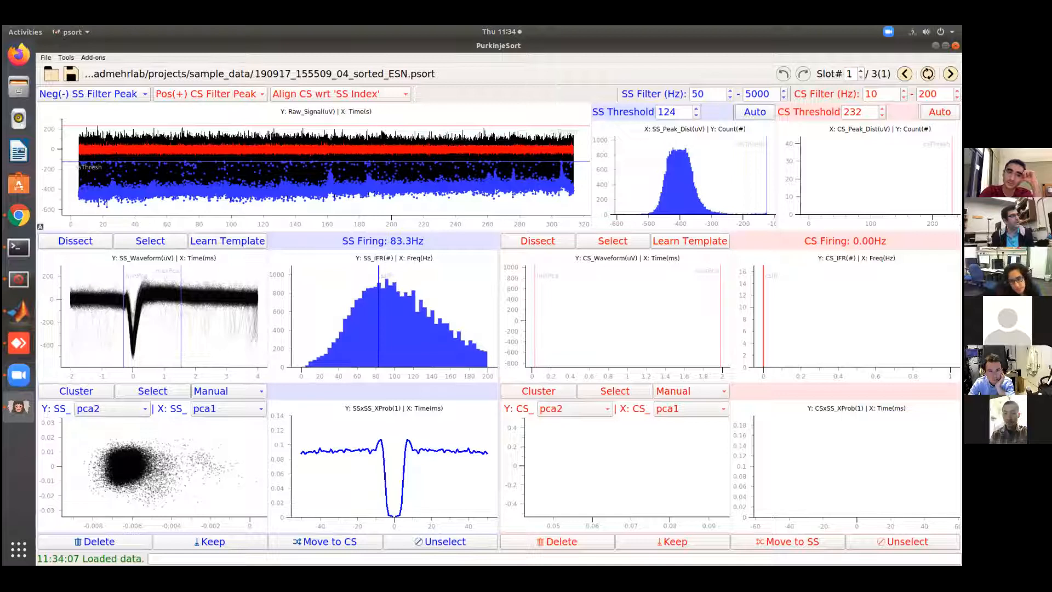
left_click_drag(382, 127, 390, 147)
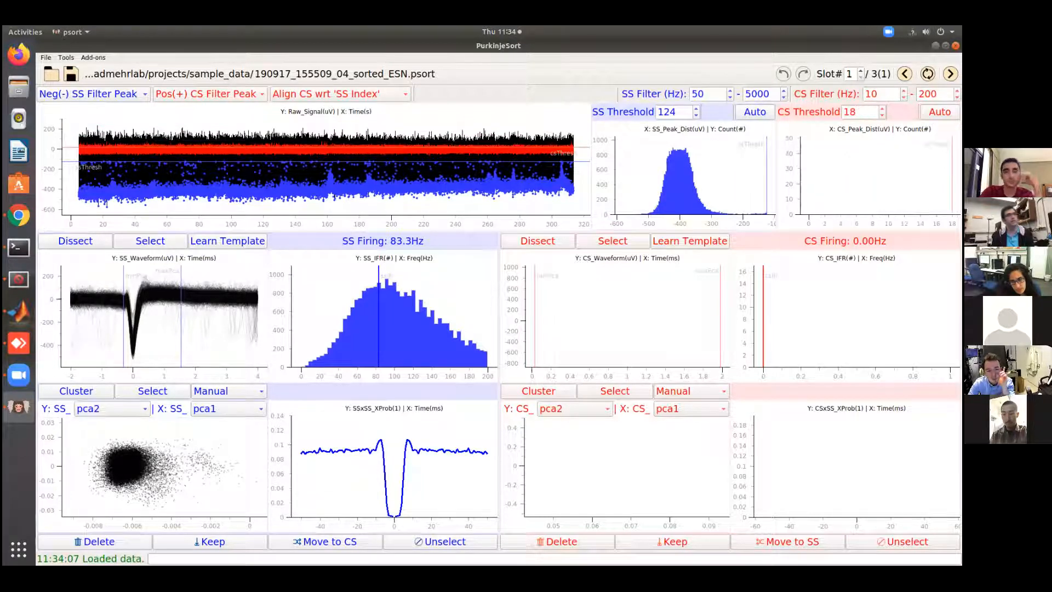
left_click(940, 112)
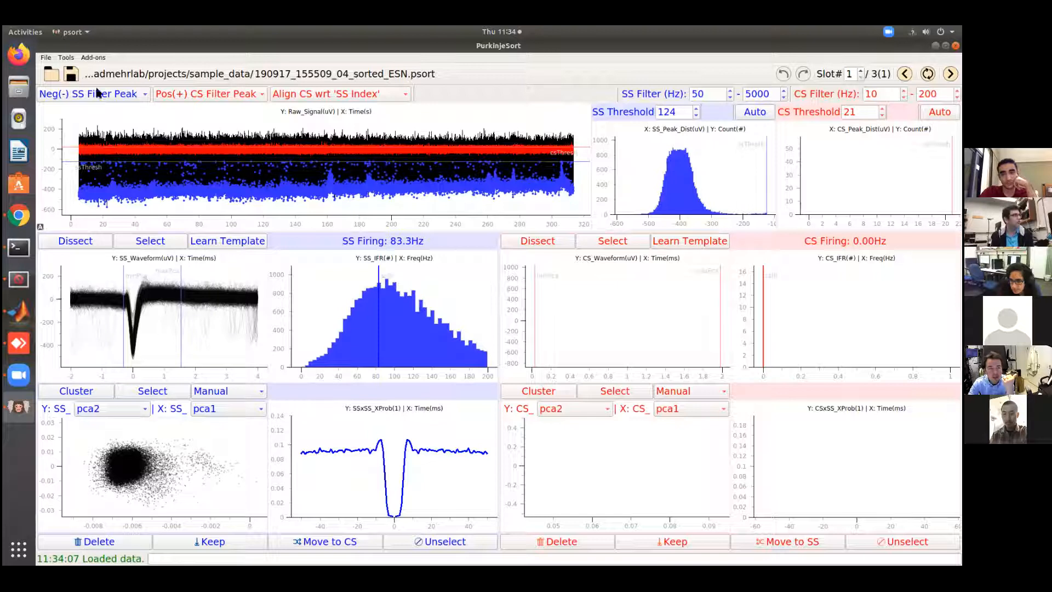
Load the sorted recording 190410_150708_04_sorted_ESN.psort from the sample_data folder
left_click(50, 74)
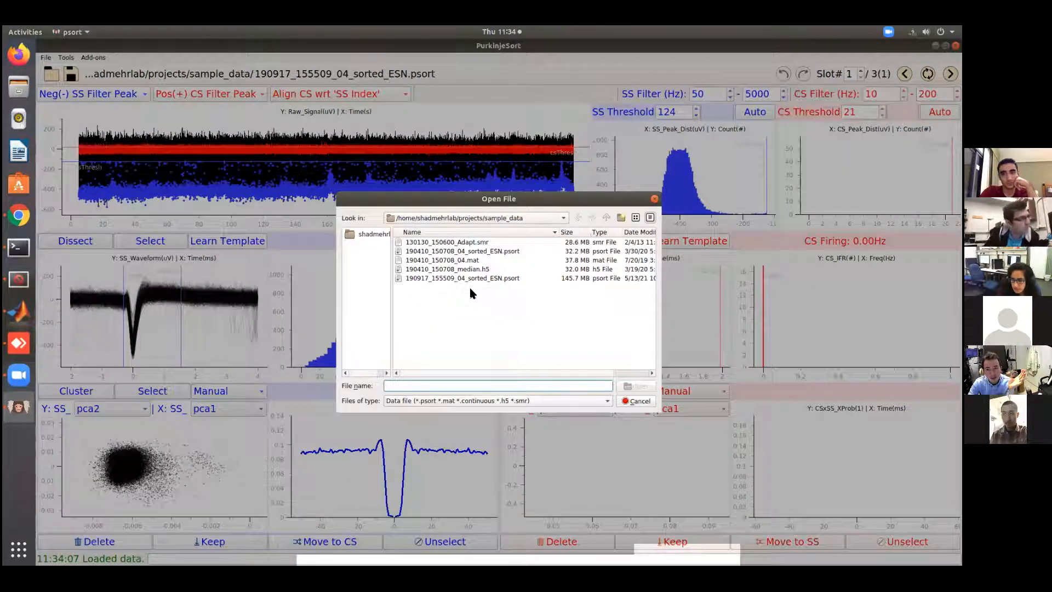
left_click(505, 251)
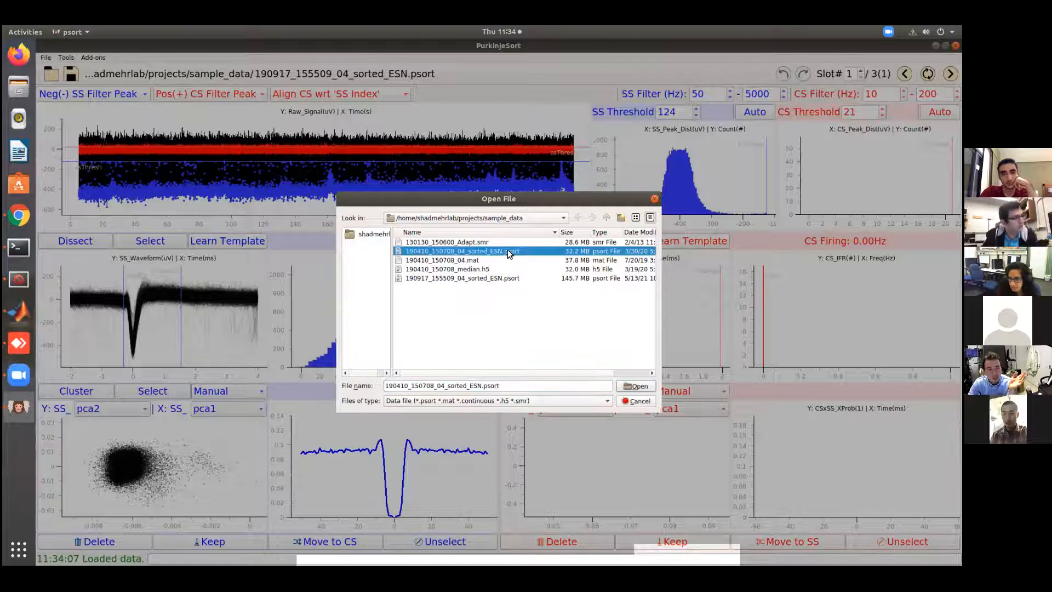
left_click(636, 386)
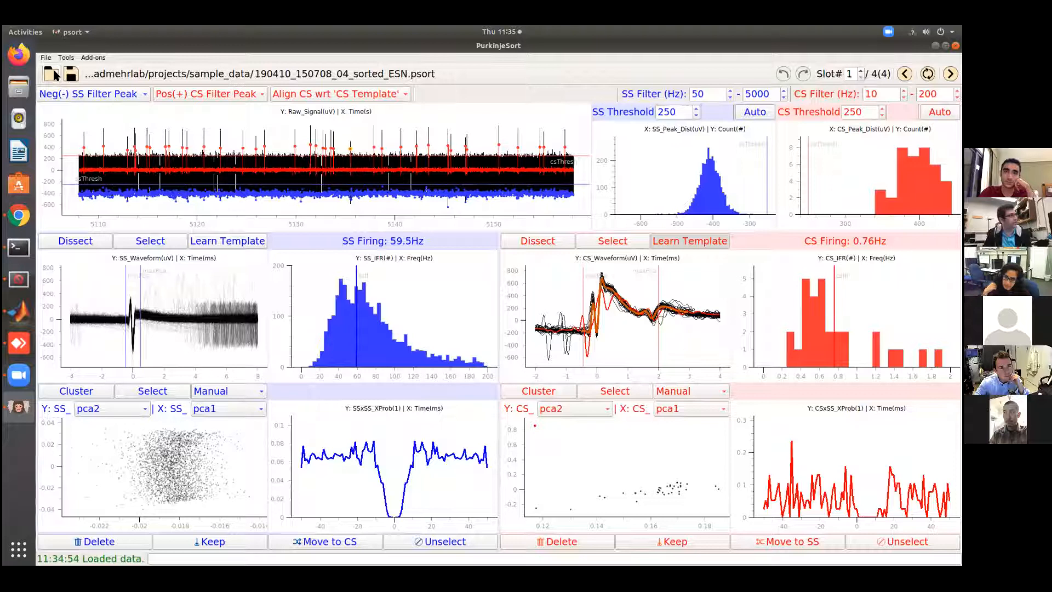
Load 190917_155509_04_sorted_ESN.psort again from the sample_data folder
key("ctrl+o")
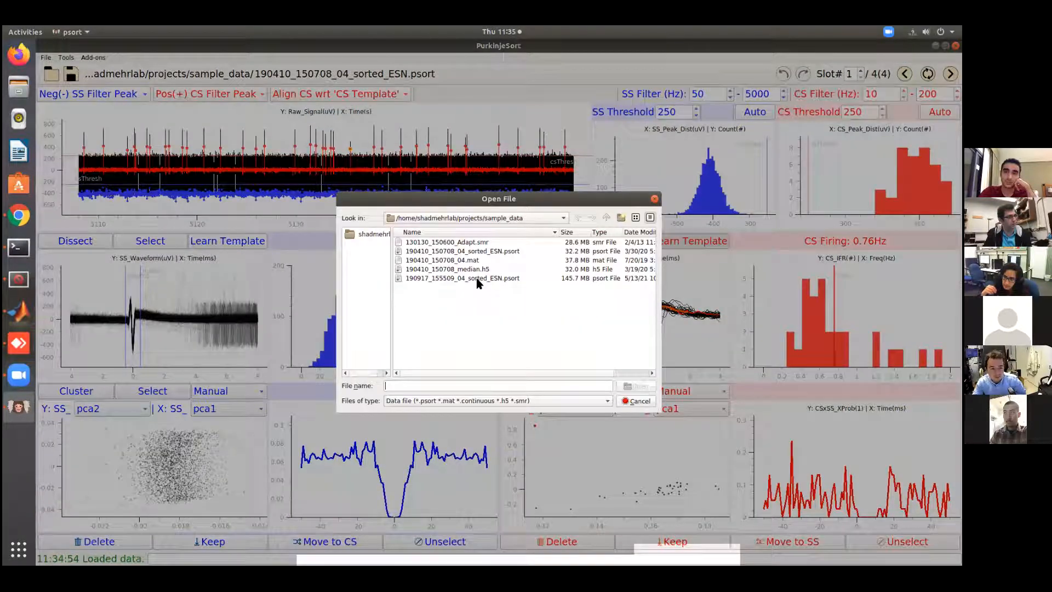
left_click(507, 278)
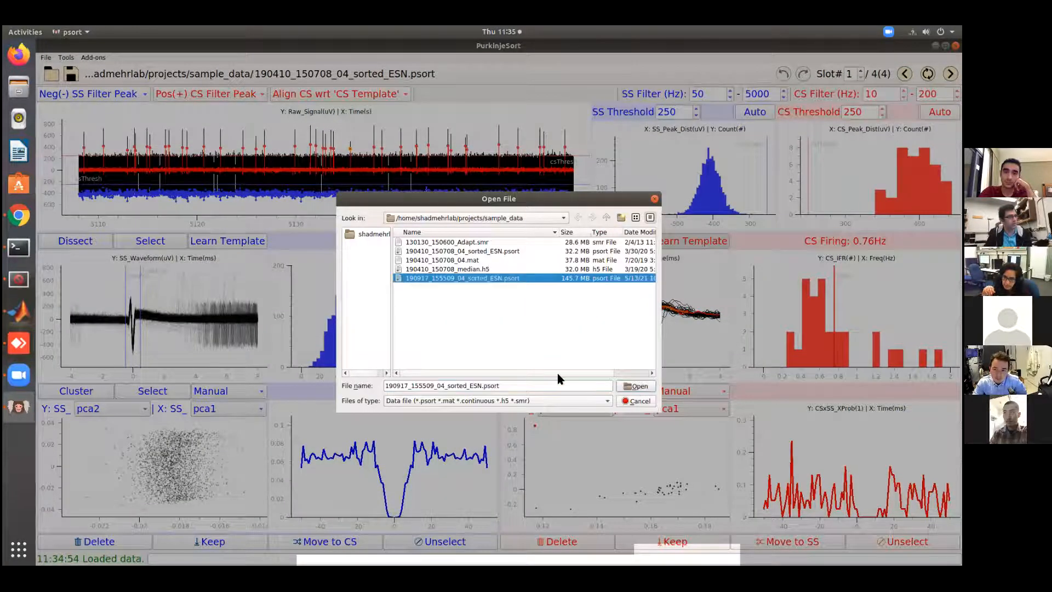
key("Return")
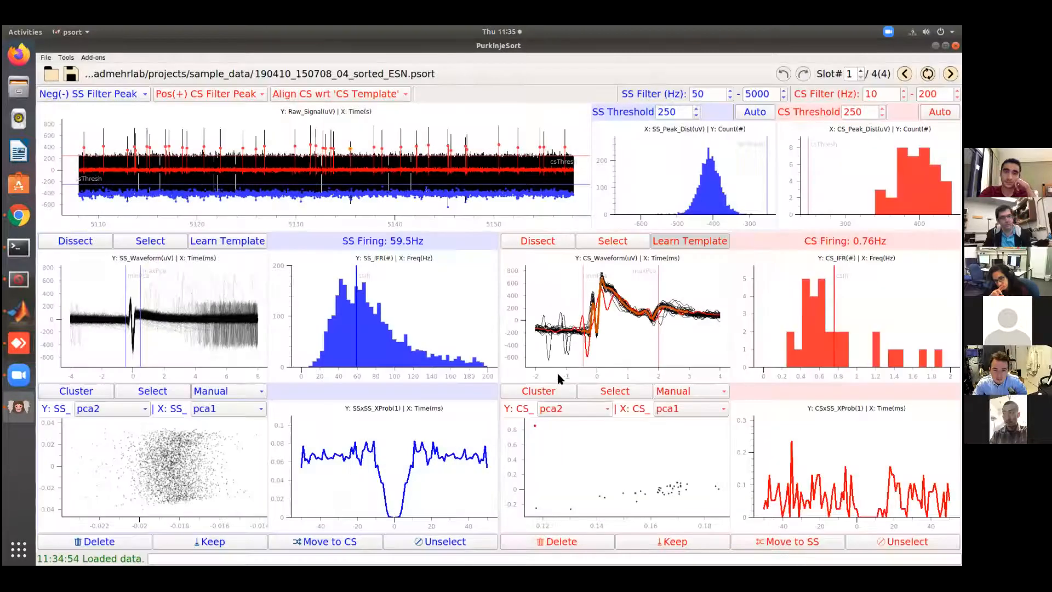
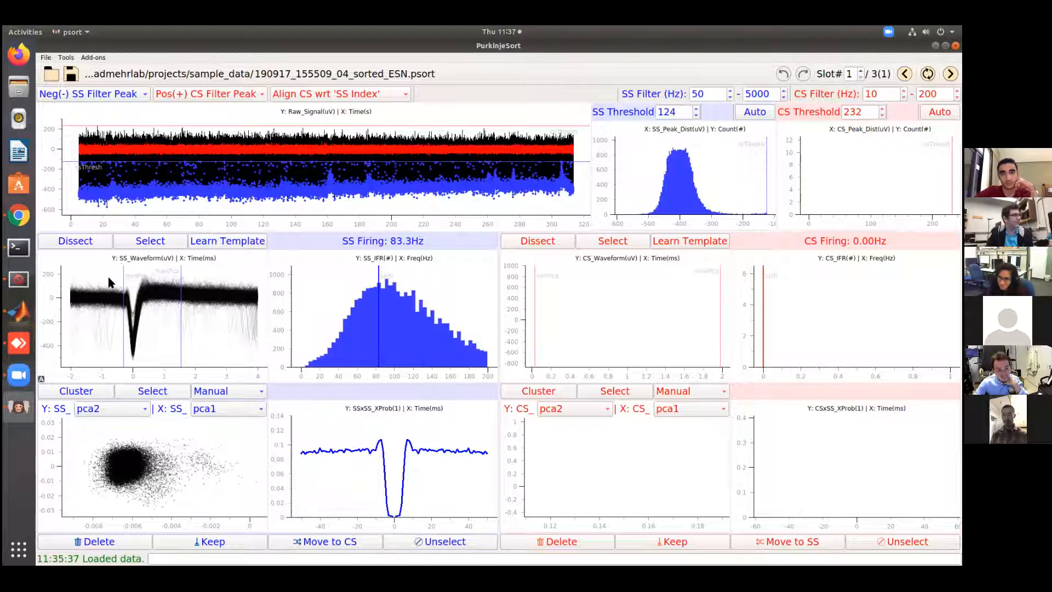
Extend the end of the PCA window on the SS waveform plot to about 1.9 ms
left_click_drag(181, 297, 186, 339)
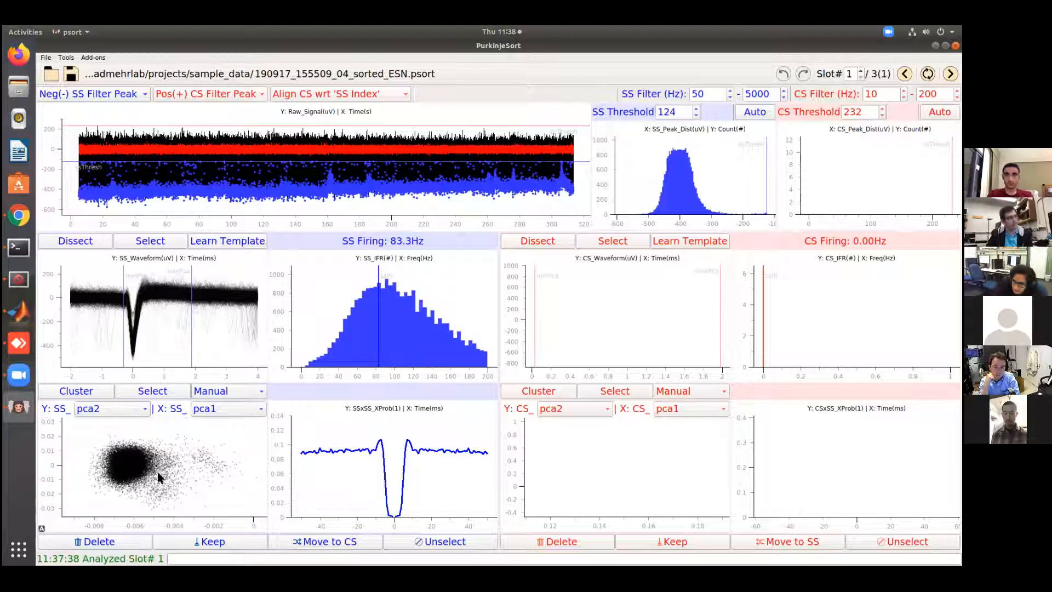
left_click(116, 412)
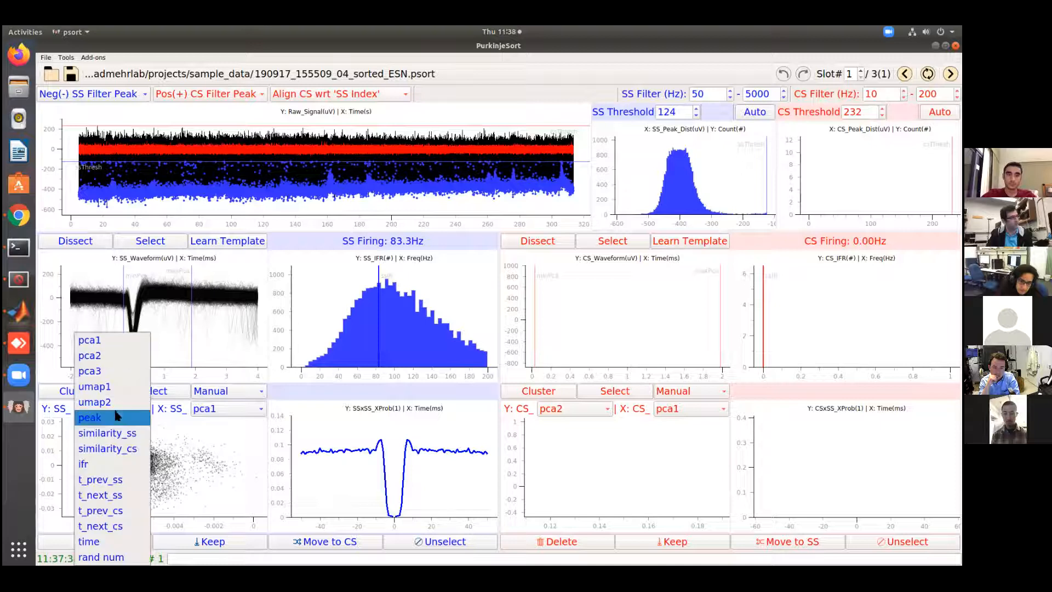
left_click(237, 476)
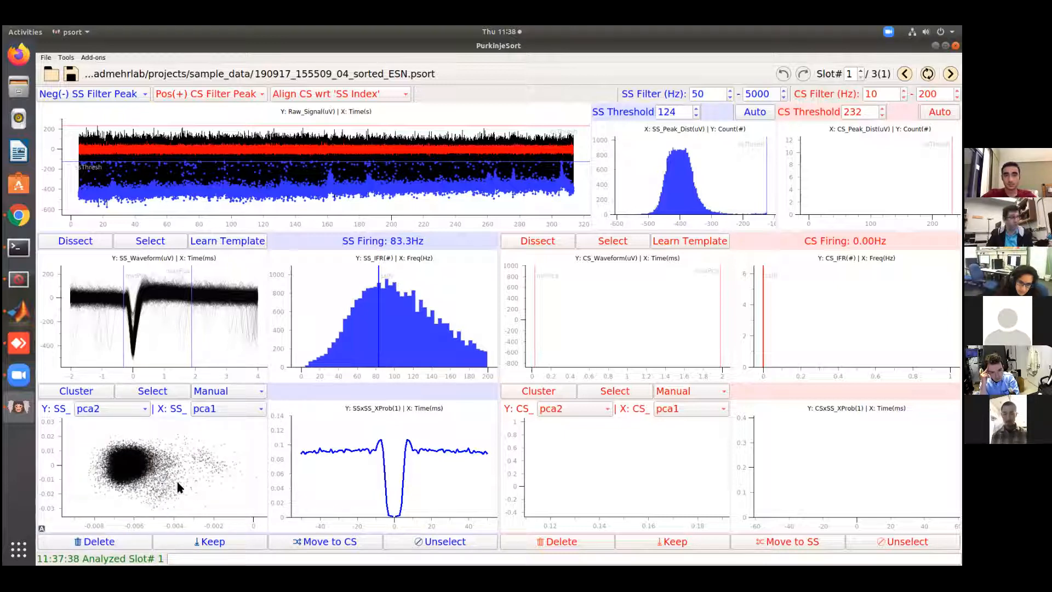
Outline the scattered points beside the main cluster in the SS pca1/pca2 scatter to highlight their waveforms, and clear the selection
left_click(149, 391)
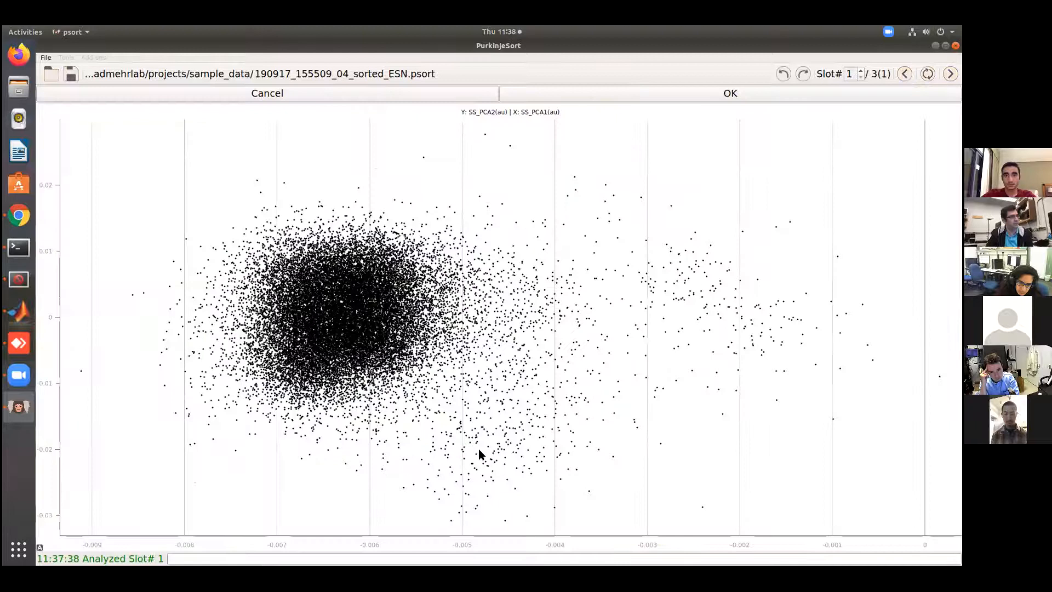
scroll(495, 422, "up", 2)
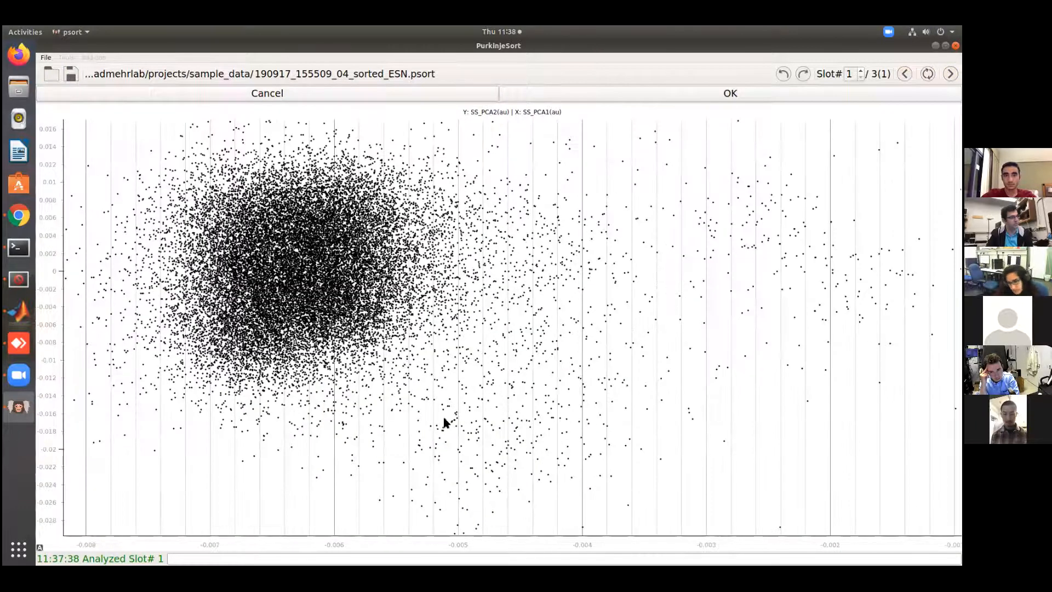
scroll(477, 399, "up", 1)
scroll(404, 461, "down", 1)
scroll(476, 449, "down", 3)
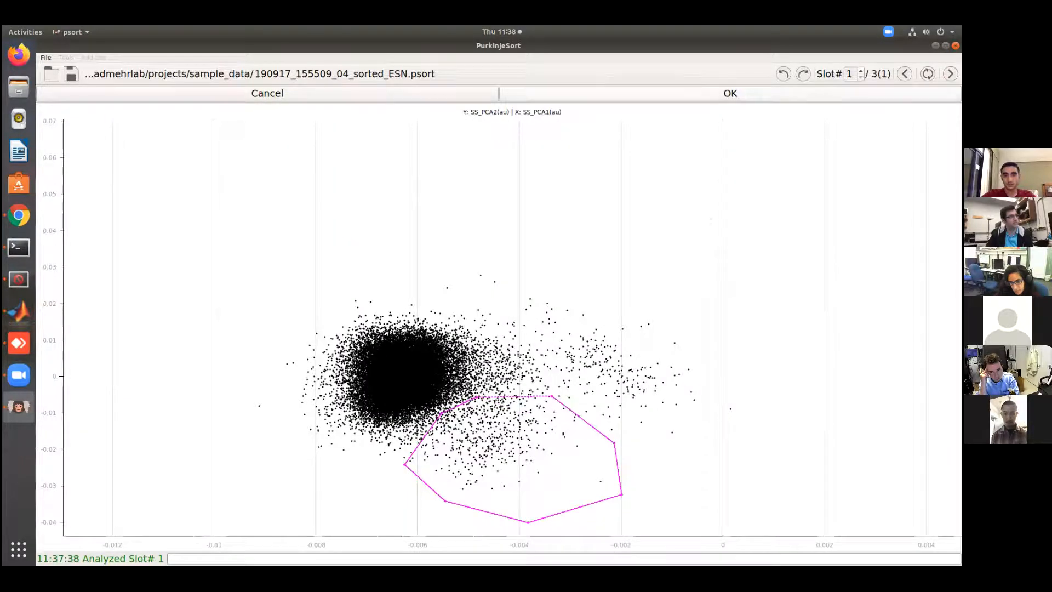
left_click(618, 94)
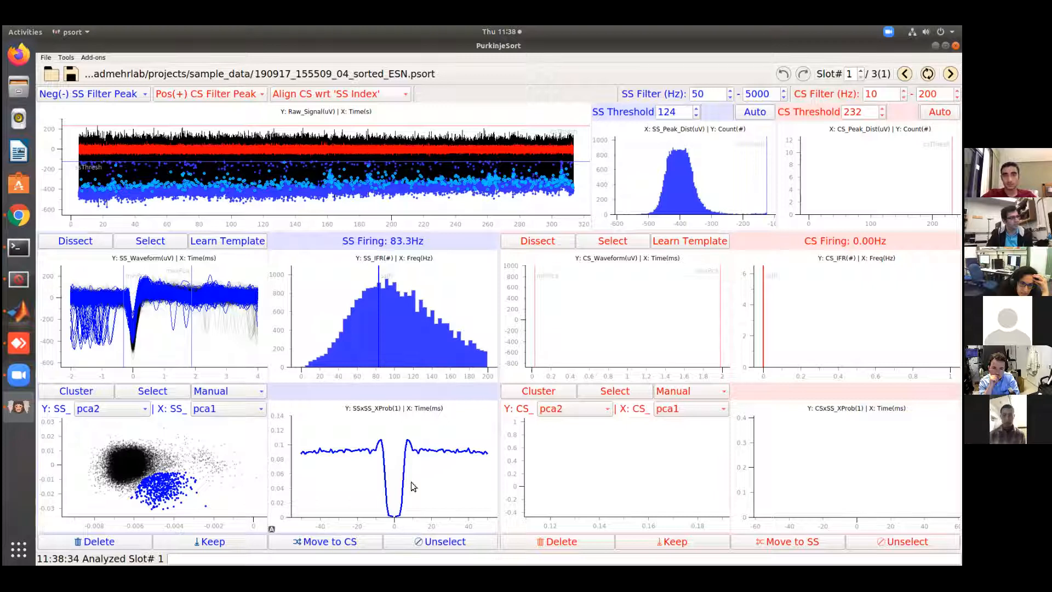
left_click(438, 541)
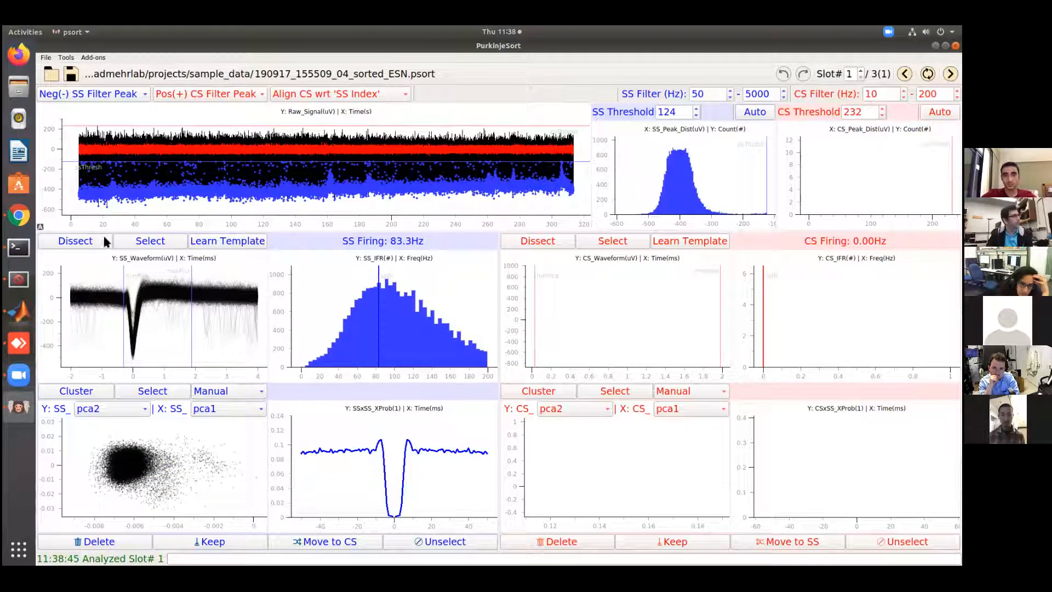
Enable UMAP for dimensionality reduction of the spike waveforms
left_click(135, 404)
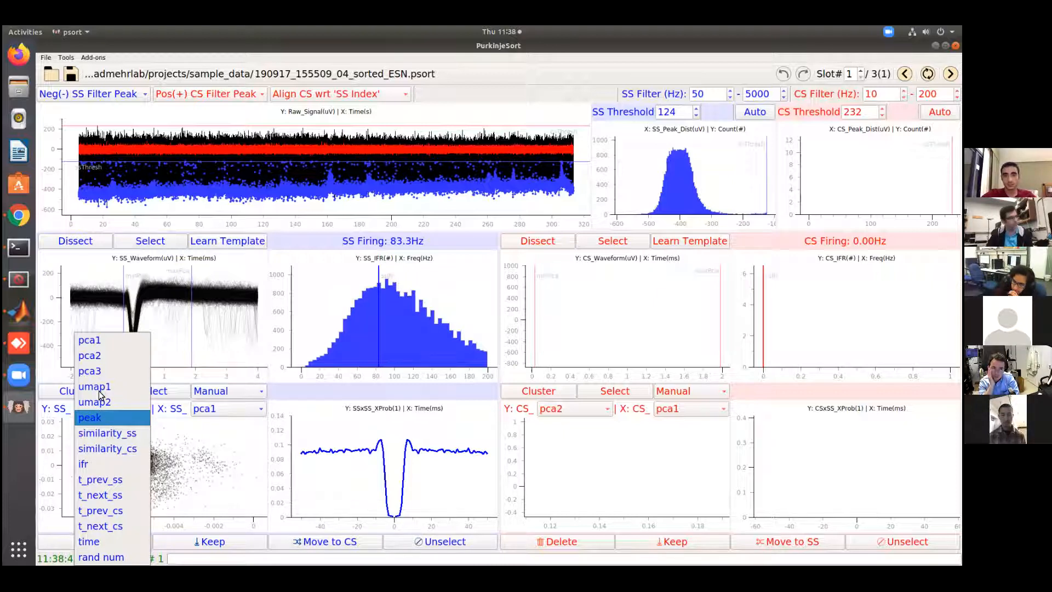
left_click(222, 466)
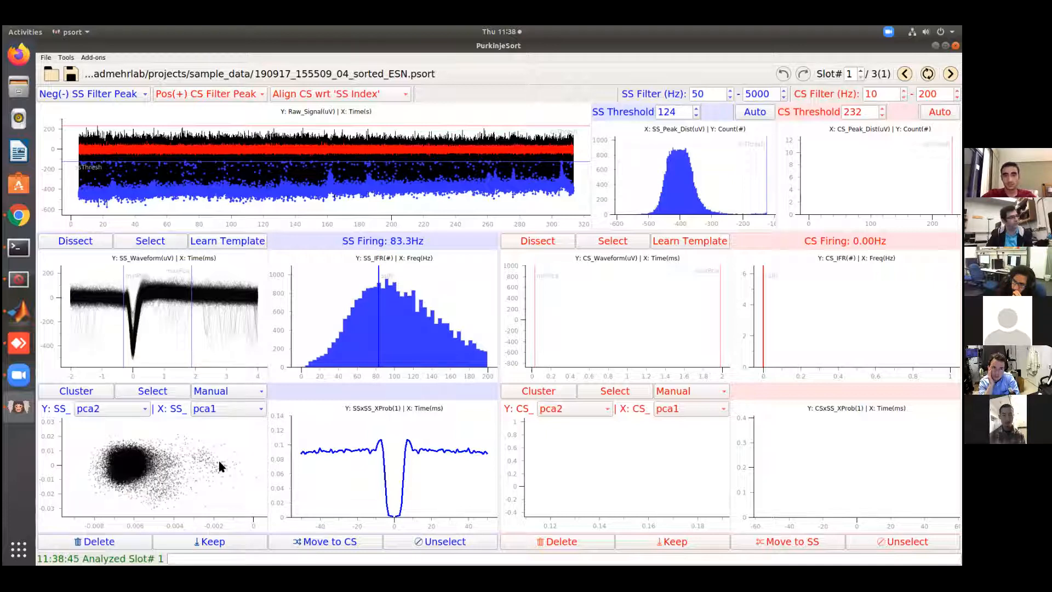
left_click(71, 59)
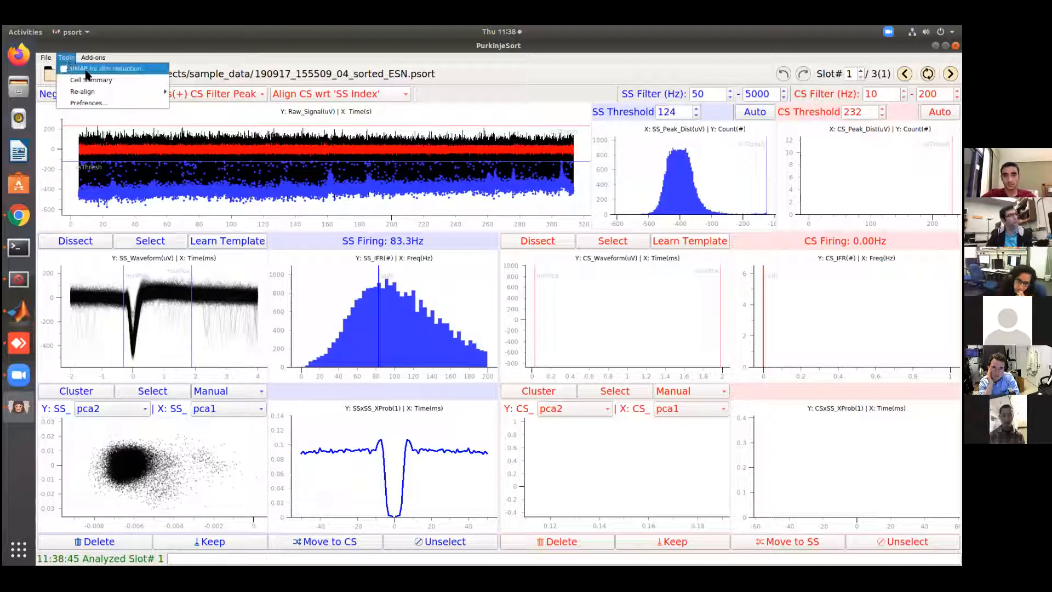
left_click(64, 71)
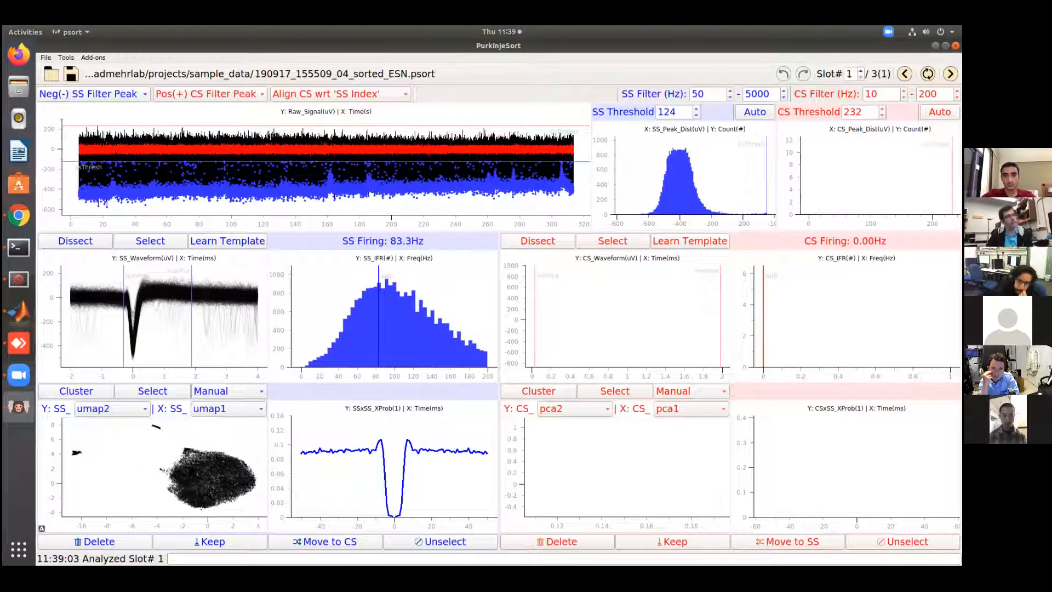
left_click(66, 58)
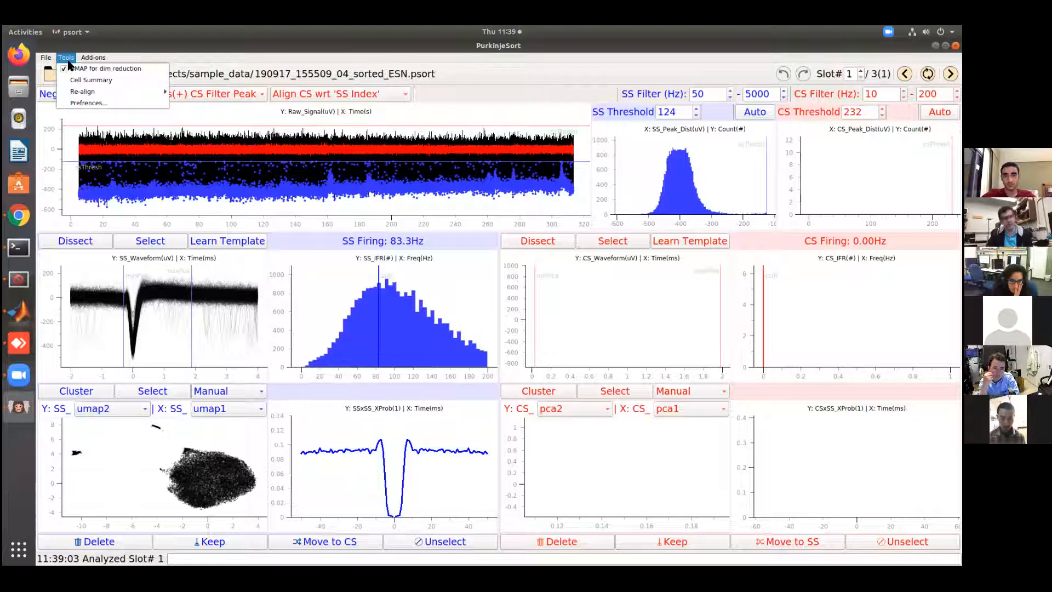
left_click(86, 452)
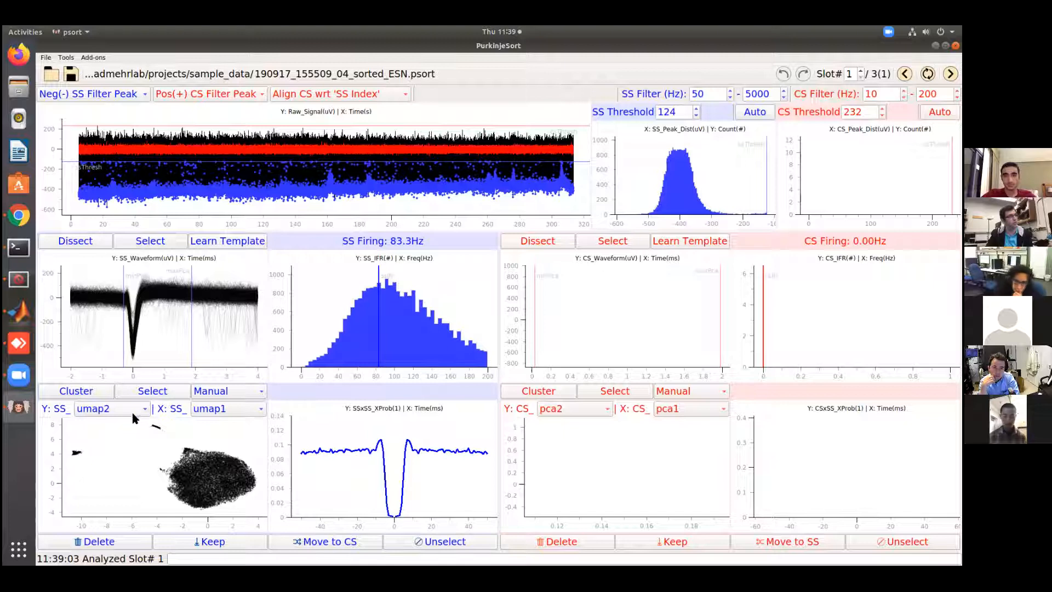
With umap2 against umap1 plotted for SS, select the small isolated cluster near umap1 -10 and umap2 4 with a polygon
left_click(104, 409)
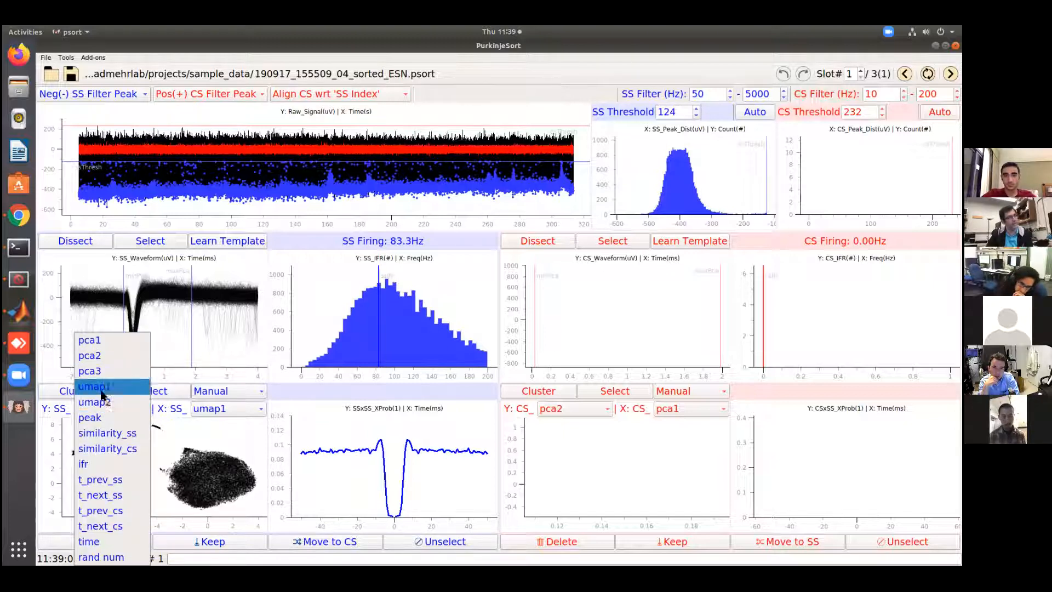
left_click(115, 400)
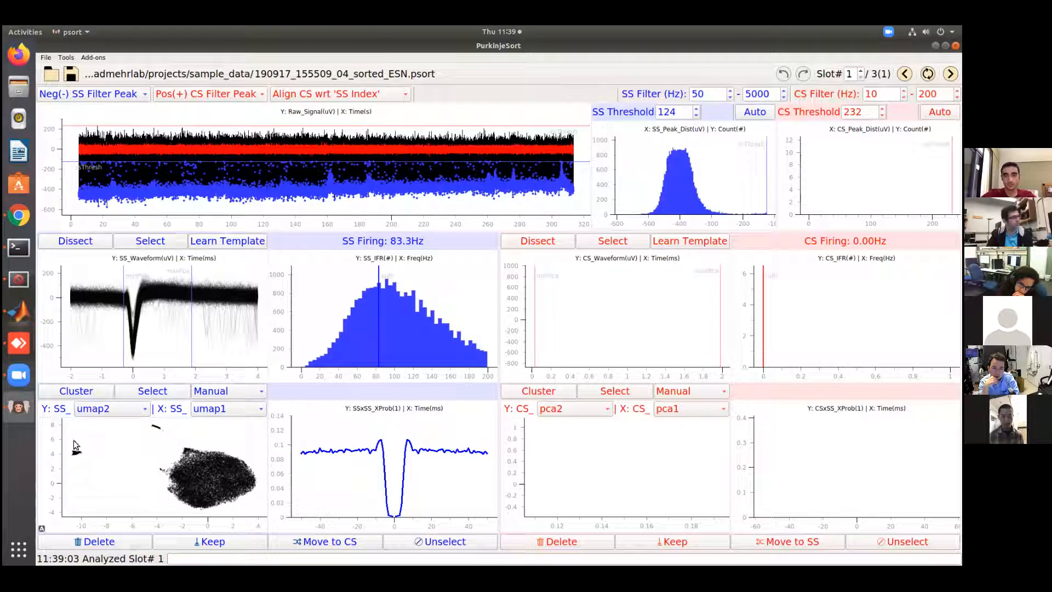
left_click(149, 392)
left_click(151, 231)
left_click(165, 301)
left_click(76, 298)
left_click(66, 238)
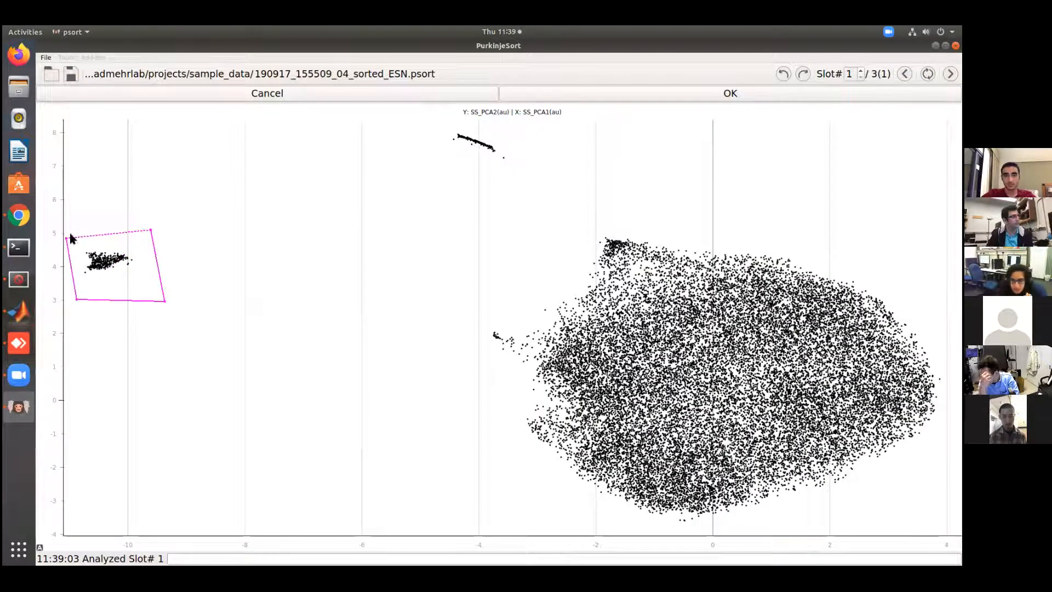
left_click(660, 97)
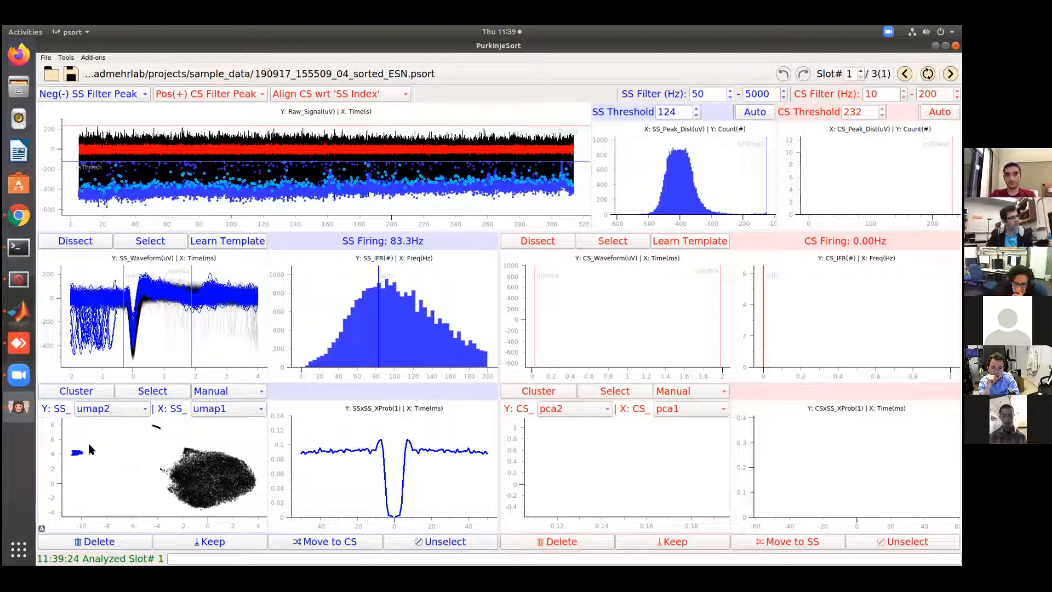
Plot the SS scatter as pca2 against pca1 and examine where the selected spikes lie
left_click(112, 409)
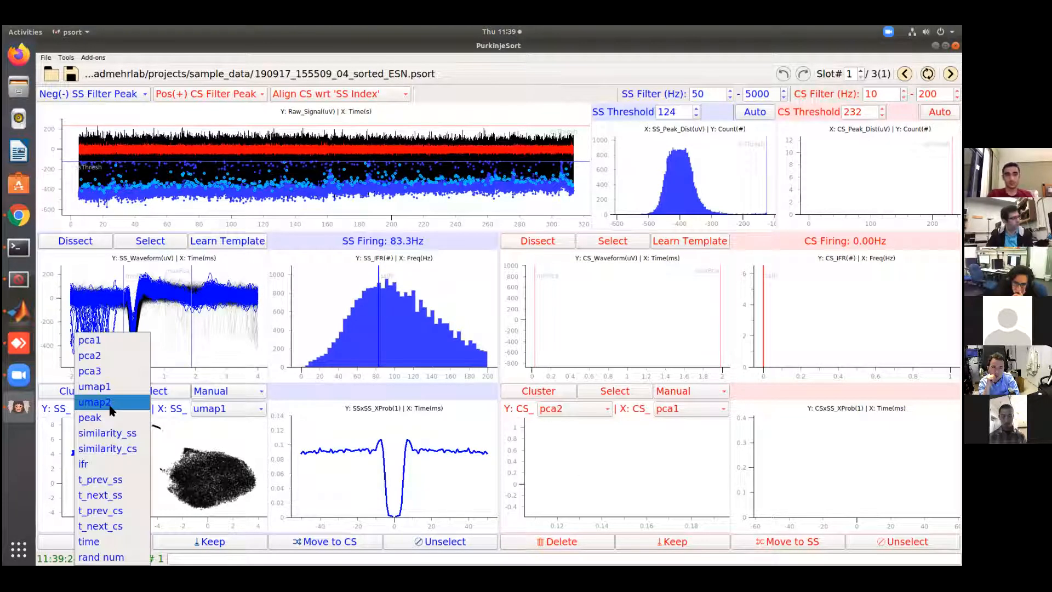
left_click(106, 355)
left_click(226, 410)
left_click(226, 343)
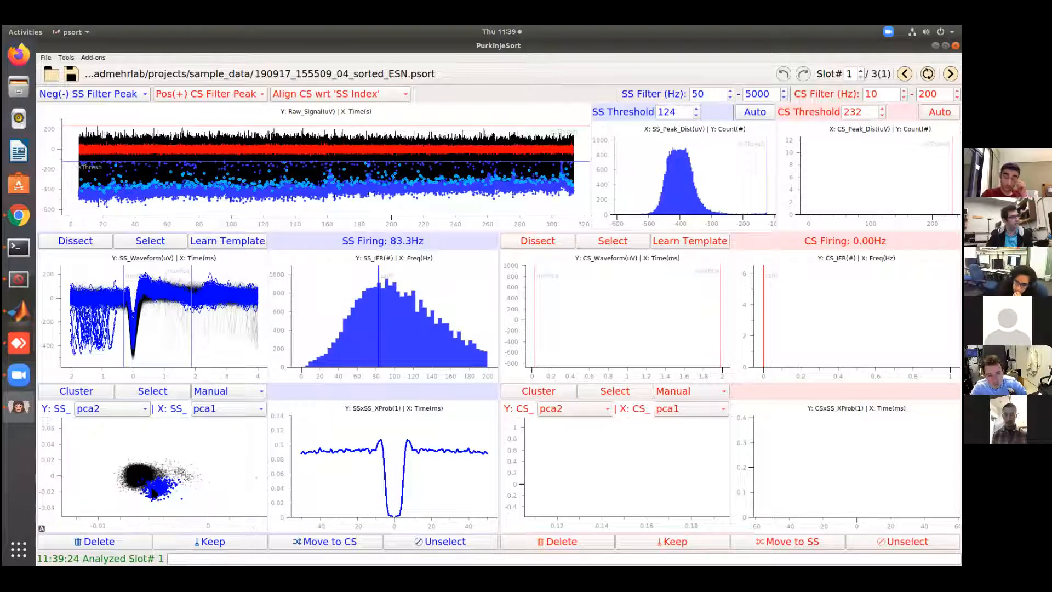
scroll(148, 483, "up", 2)
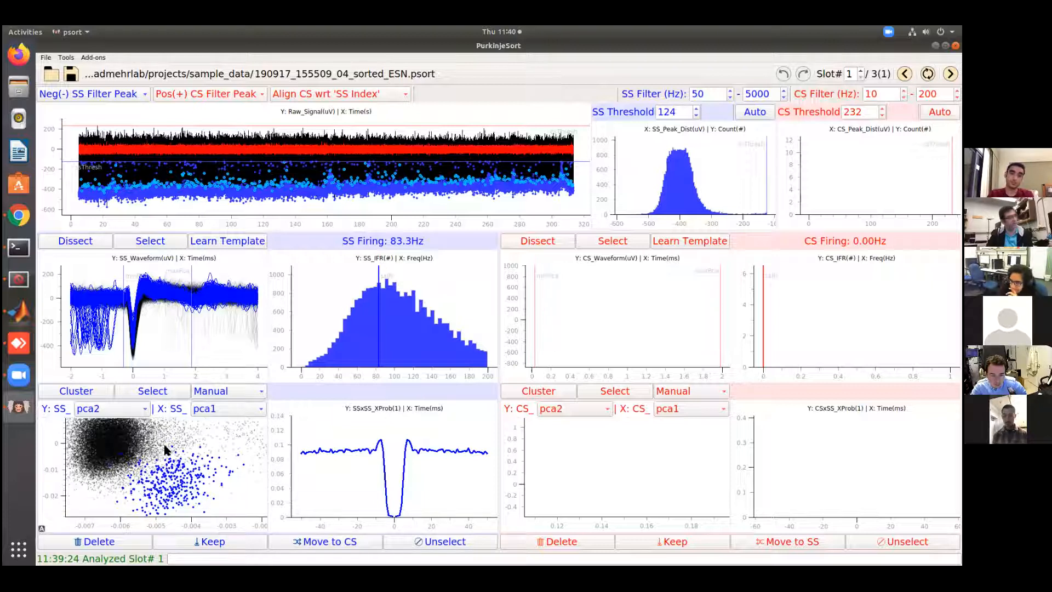
scroll(170, 512, "down", 2)
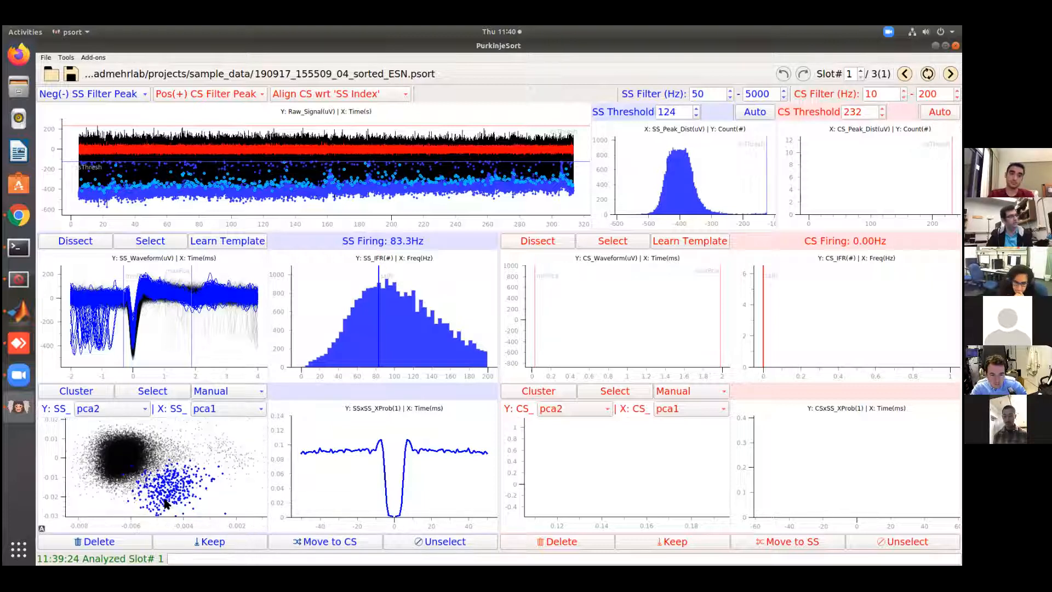
Set the SS scatter axes back to umap2 and umap1, and move the selected spikes to CS
left_click(121, 416)
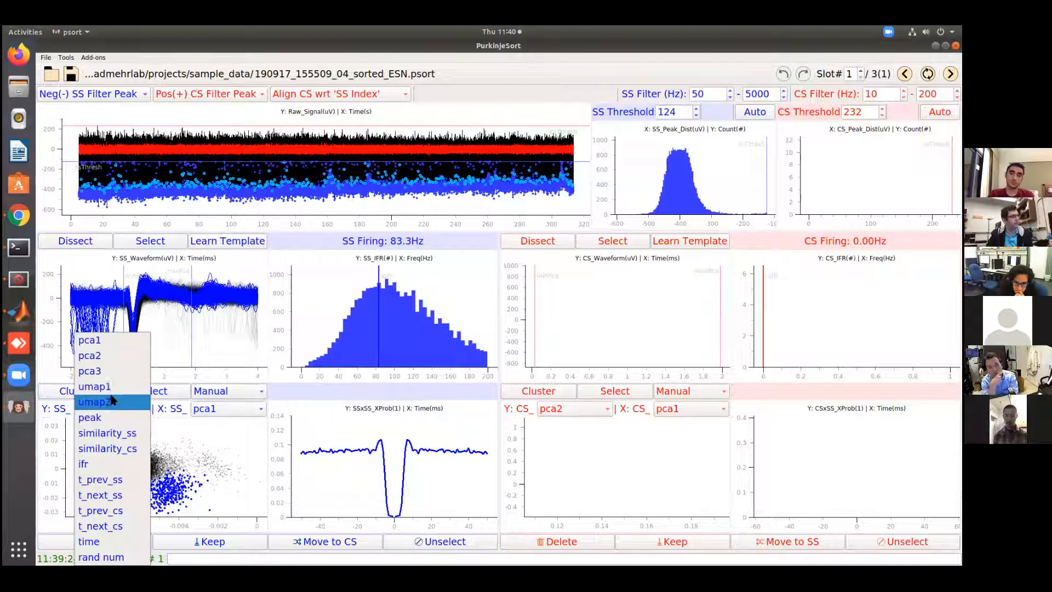
left_click(117, 404)
left_click(221, 407)
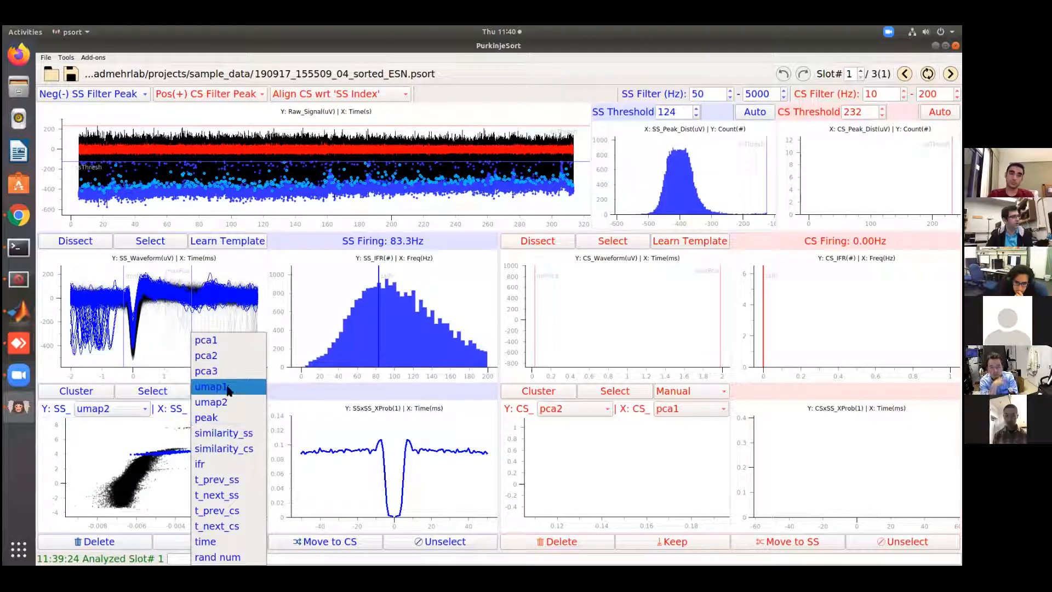
left_click(229, 389)
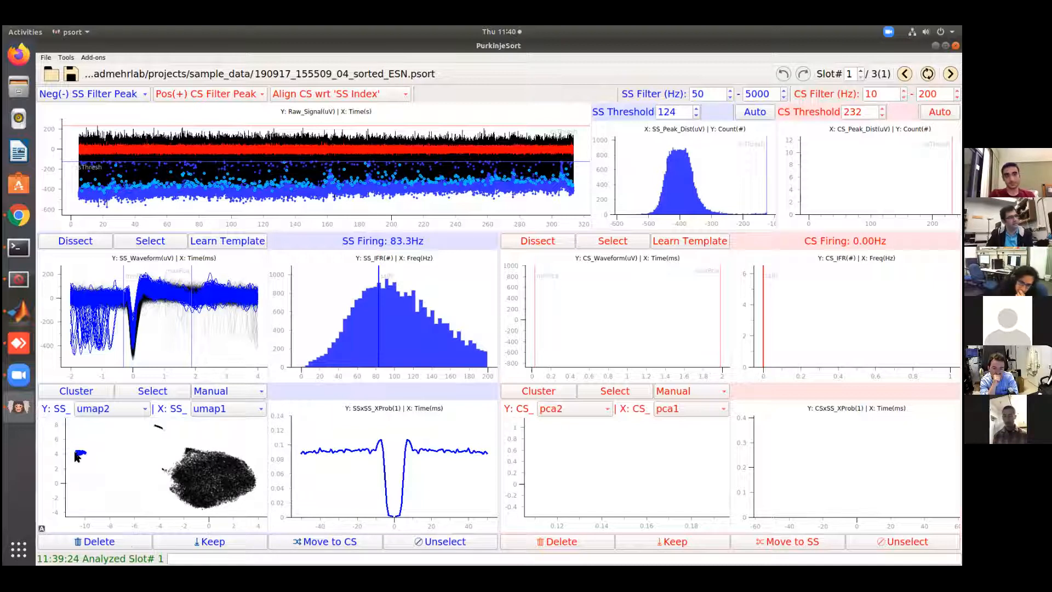
left_click(347, 545)
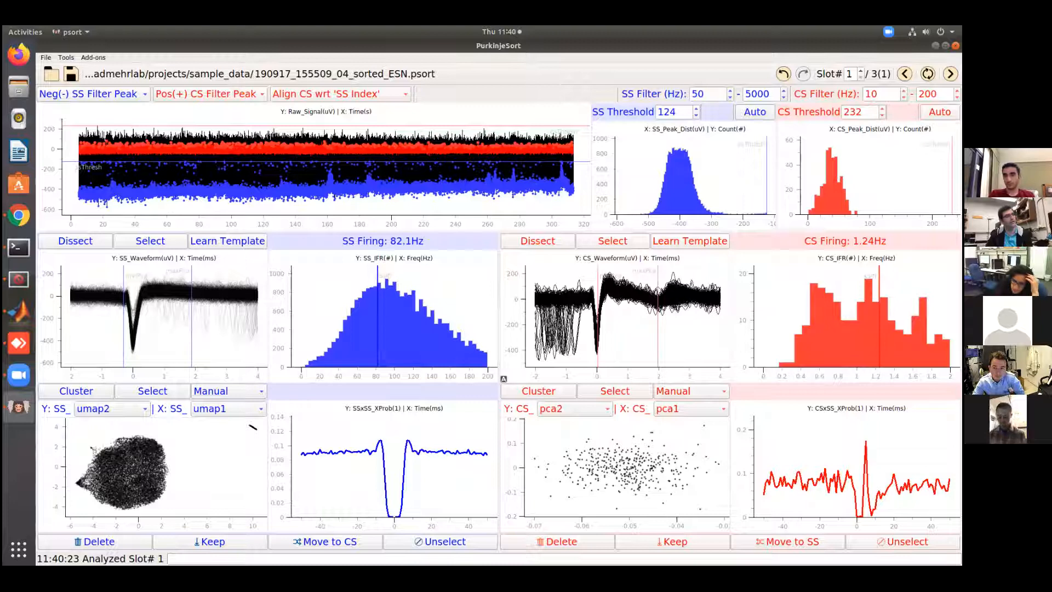
Examine the CS waveforms in the enlarged view, and try learning a CS template before turning it off again
left_click(611, 241)
scroll(768, 224, "down", 4)
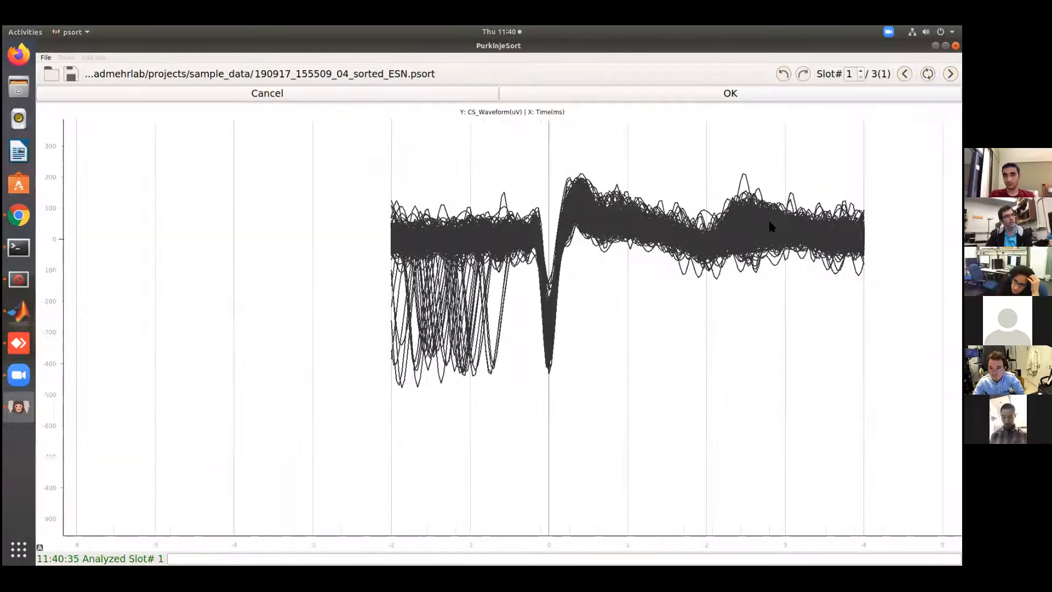
scroll(769, 226, "up", 8)
scroll(769, 226, "up", 2)
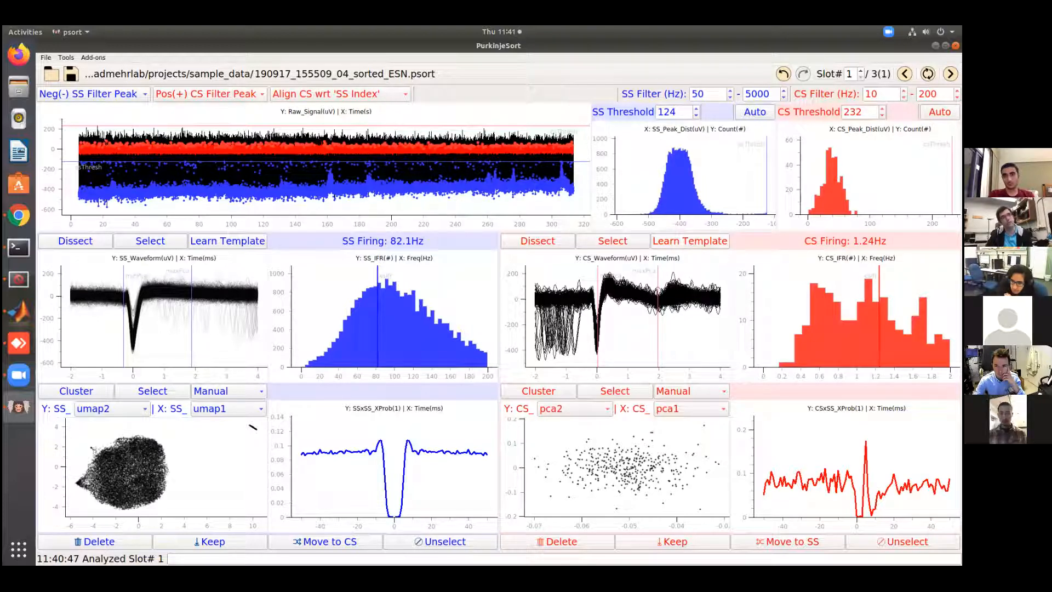
left_click(683, 245)
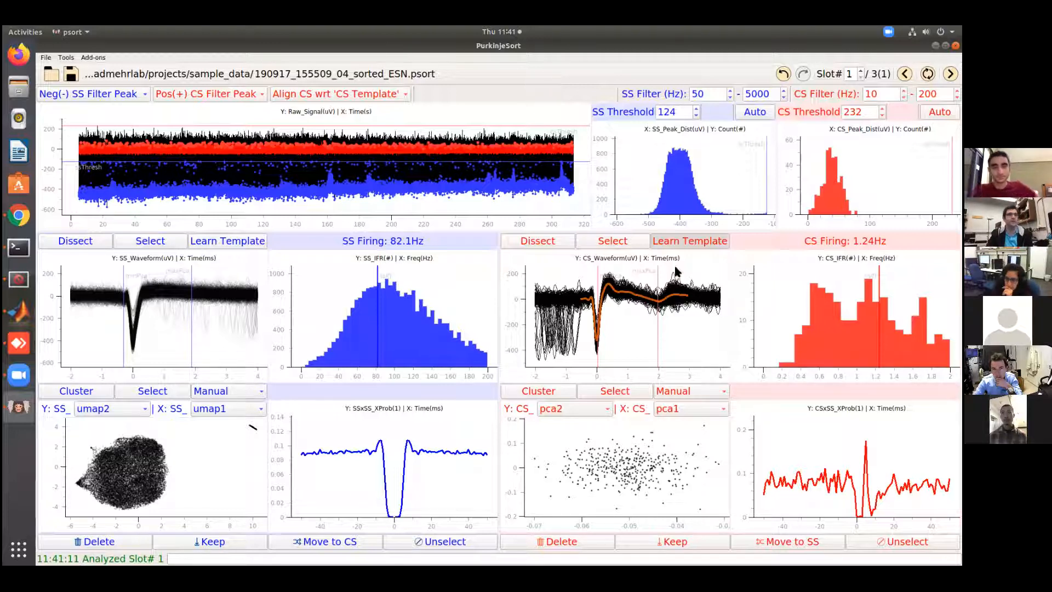
left_click(680, 242)
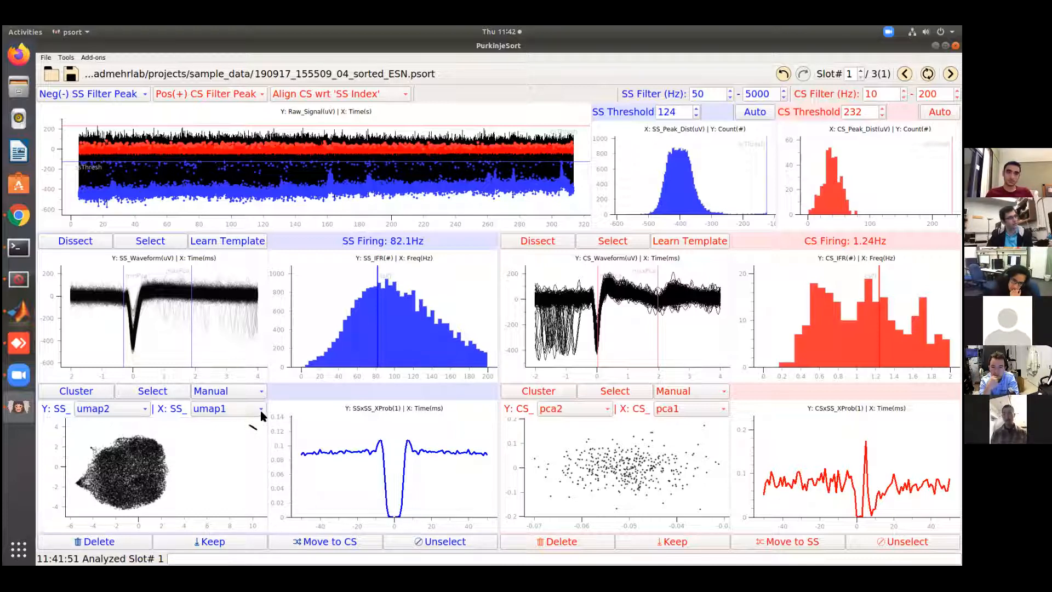
Select the small isolated streak near umap1 10 and umap2 4 in the SS UMAP scatter and delete its spikes
left_click(153, 392)
scroll(822, 246, "down", 2)
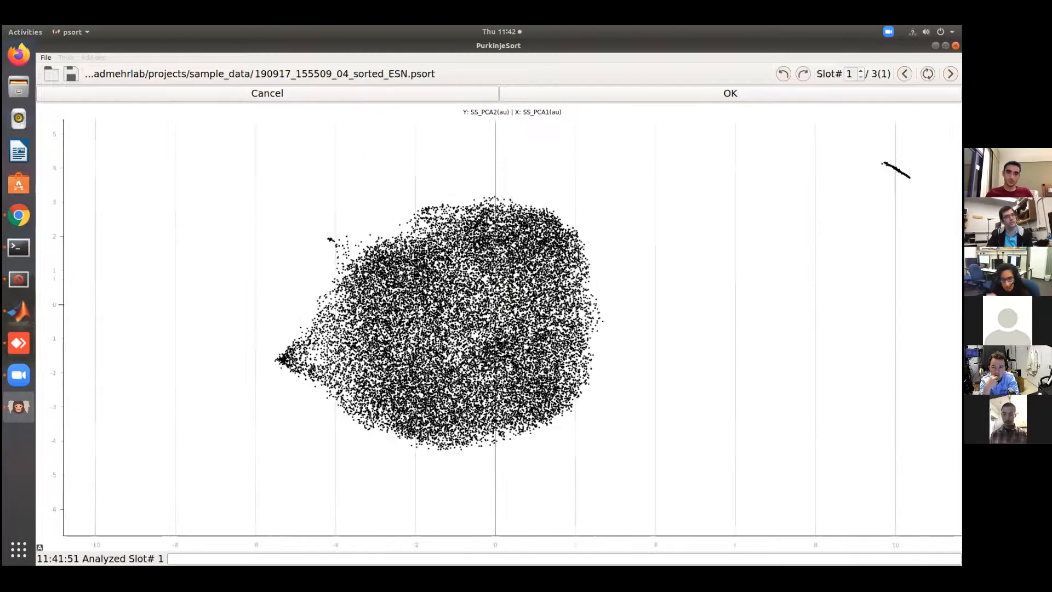
left_click(866, 215)
left_click(857, 165)
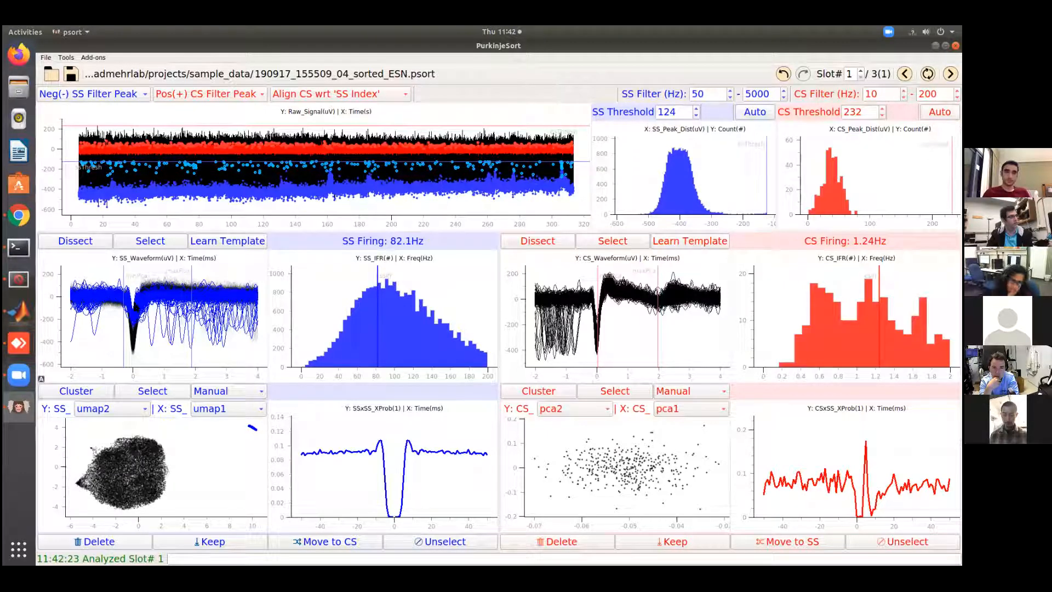
left_click(108, 542)
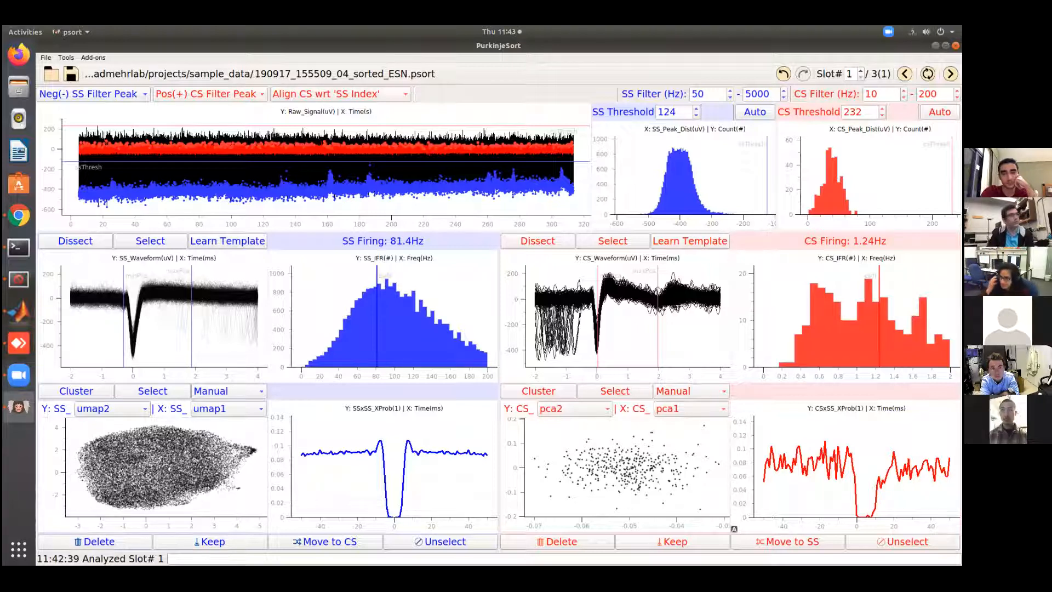
Open Psort_challange_dataset.mat from the projects/Psort_challenge_dataset folder and agree to change its slot boundaries
left_click(46, 59)
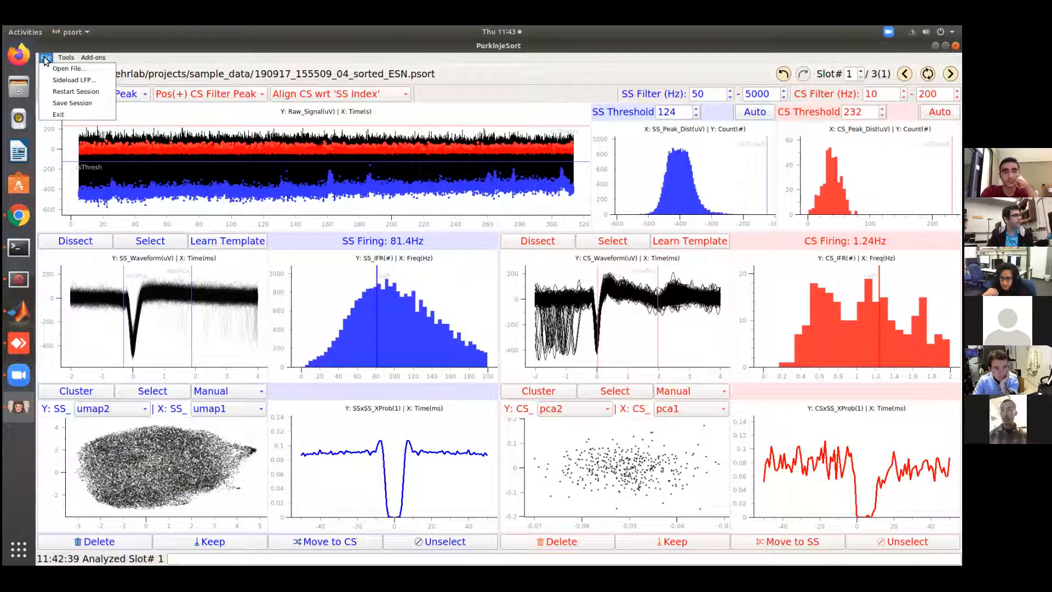
left_click(46, 59)
left_click(46, 59)
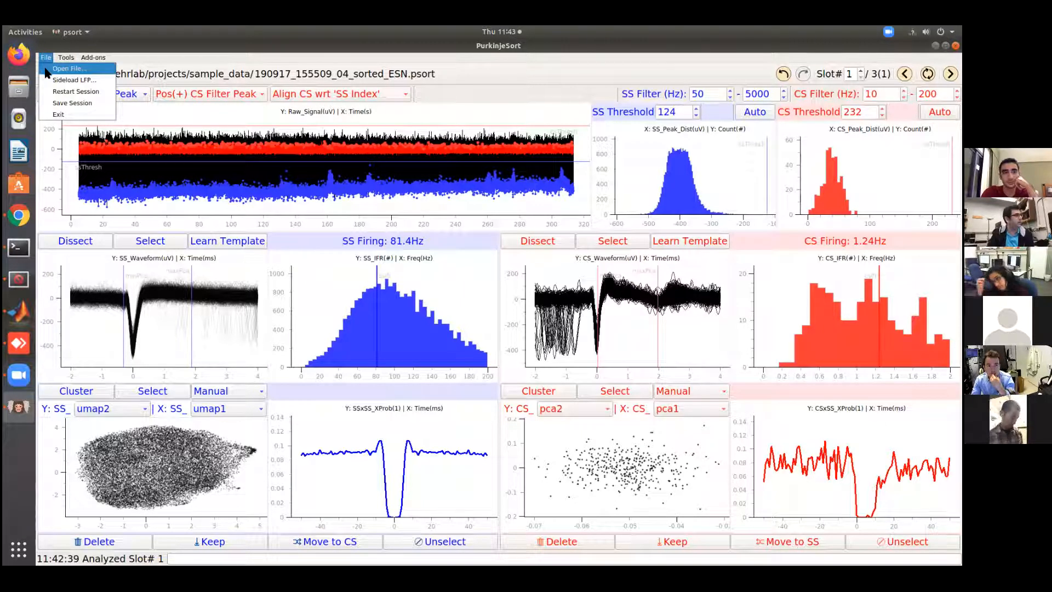
left_click(47, 70)
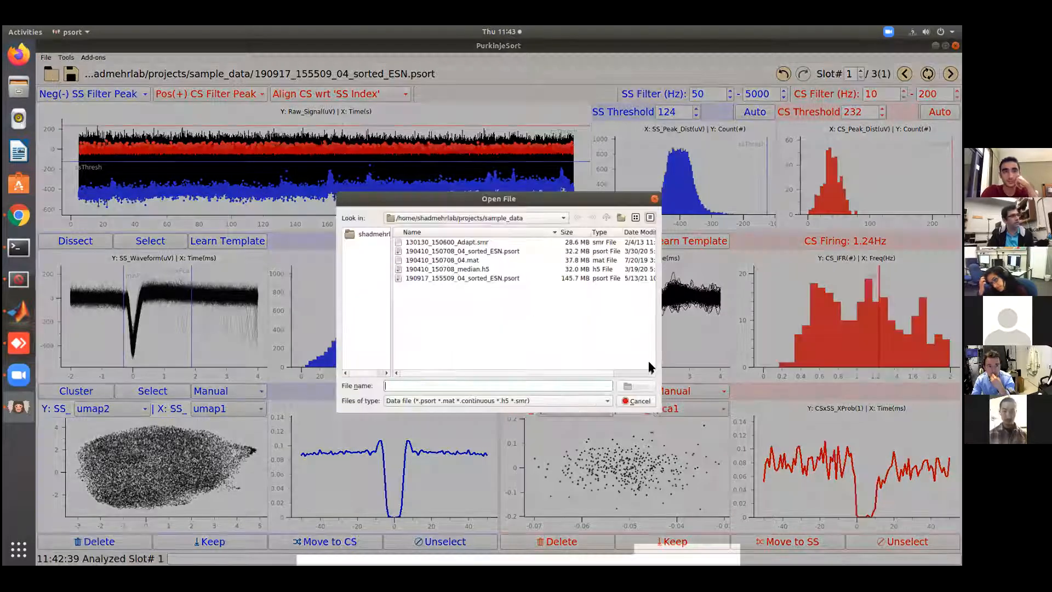
left_click(607, 218)
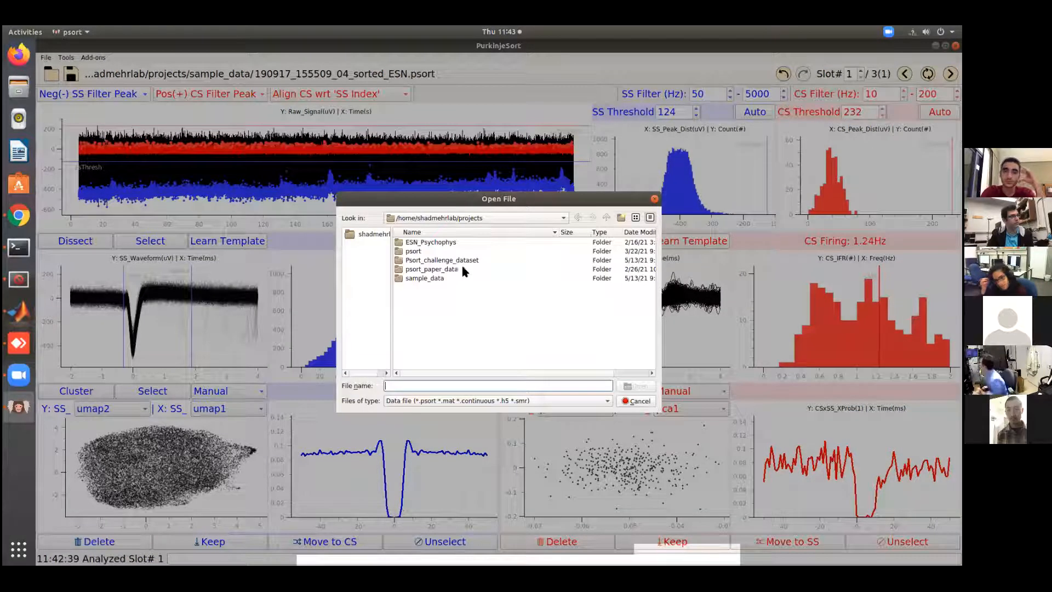
double_click(438, 262)
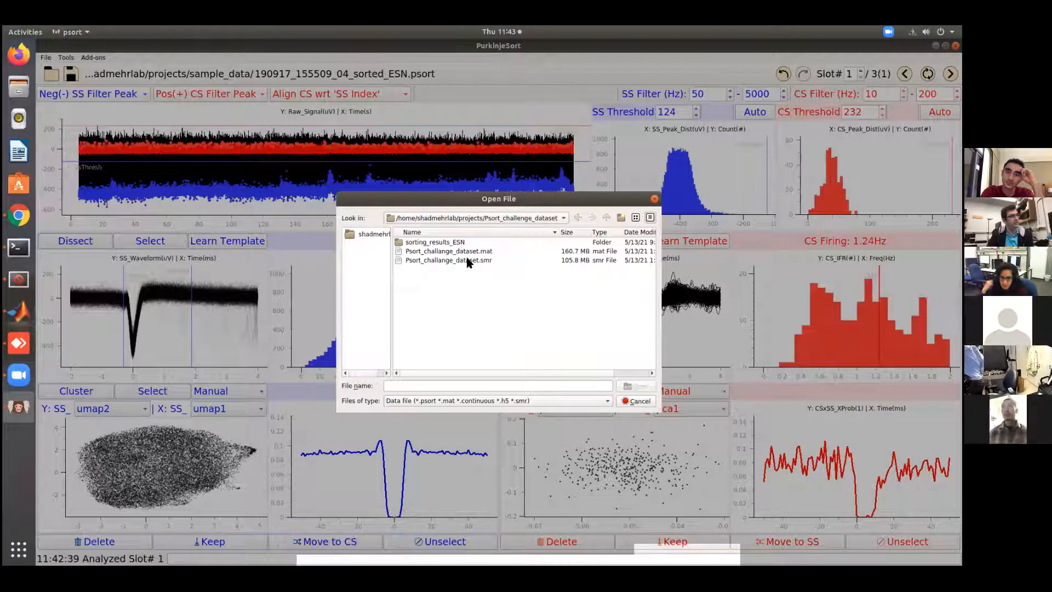
left_click(482, 251)
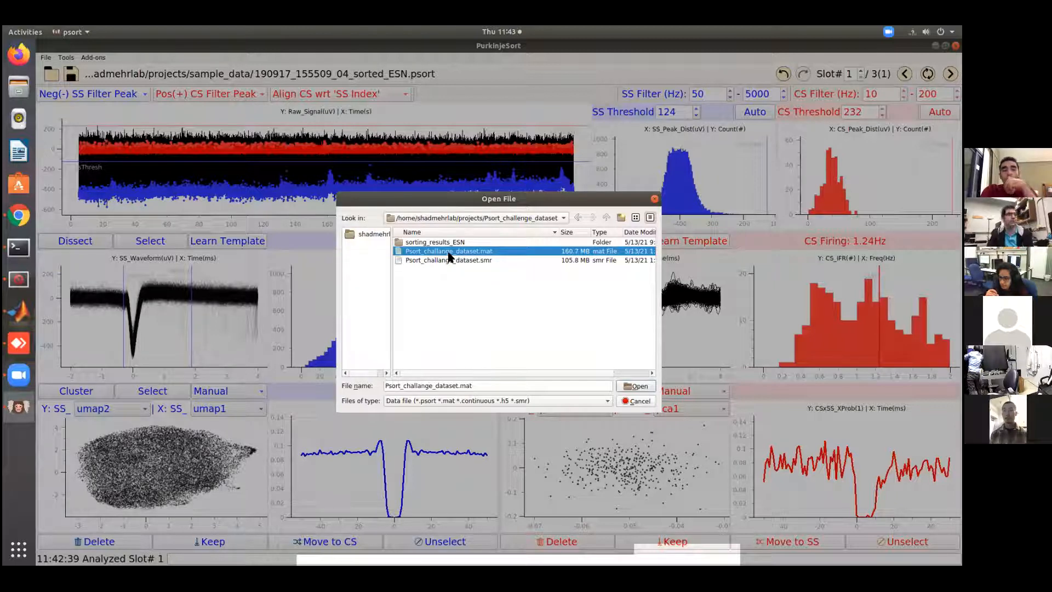
left_click(631, 387)
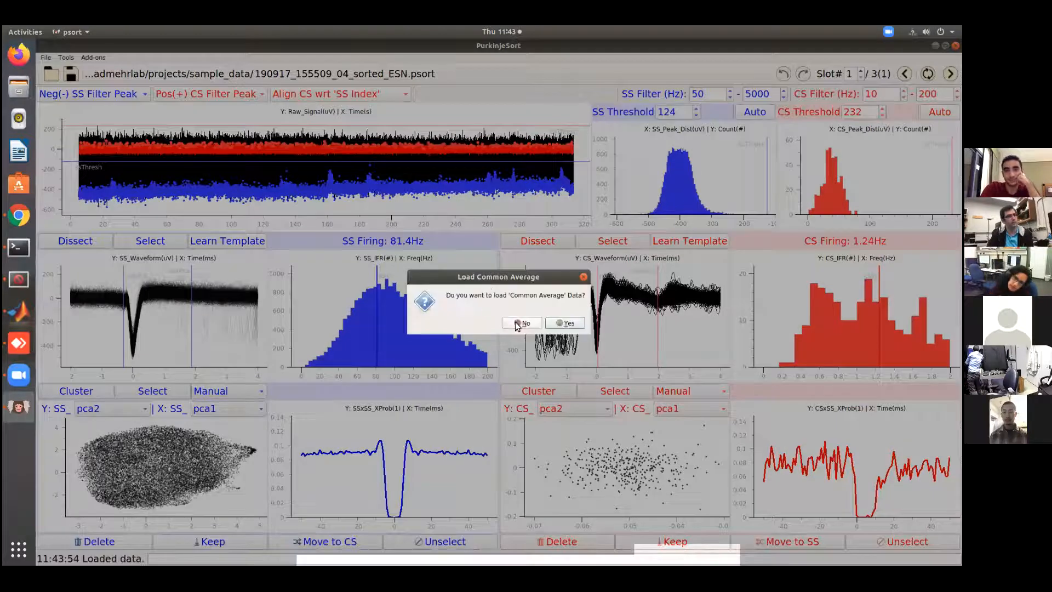
left_click(516, 323)
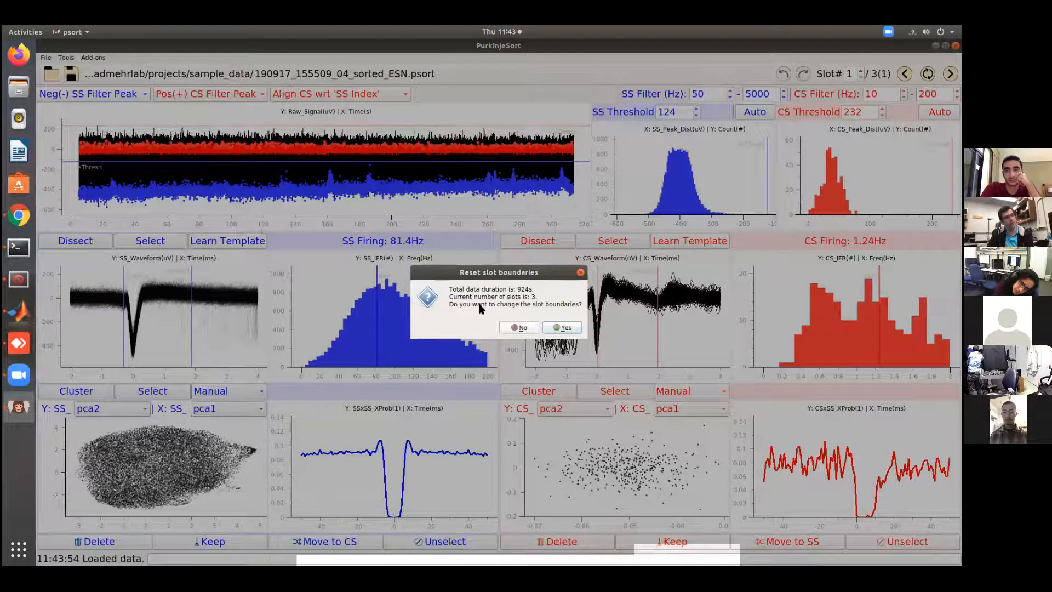
left_click(567, 327)
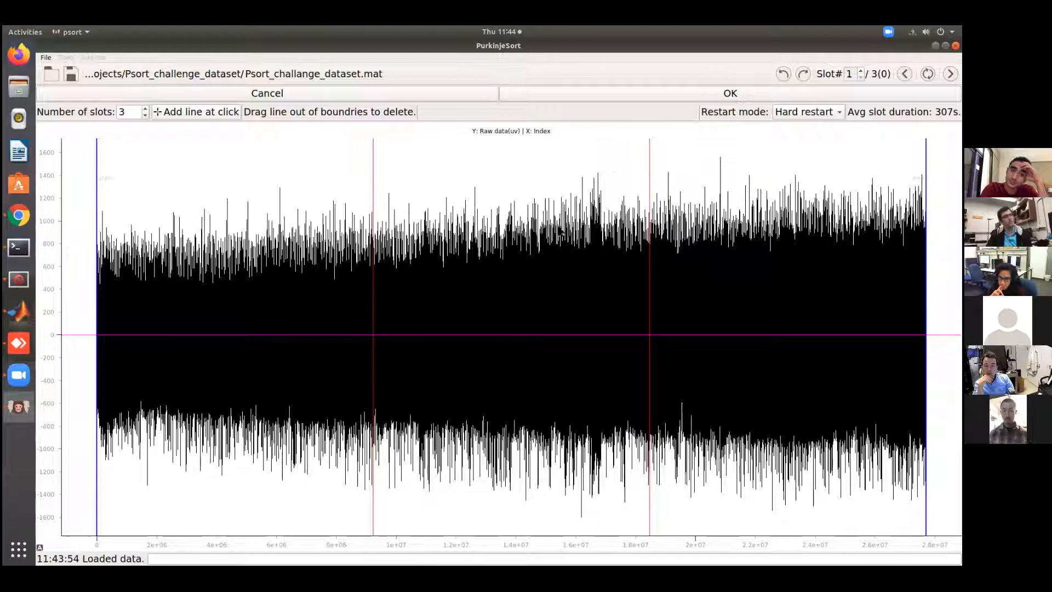
Try moving the two slot boundaries to about index 8.7e+06 and 1.7e+07, and add another boundary near 3.5e+06
left_click(373, 212)
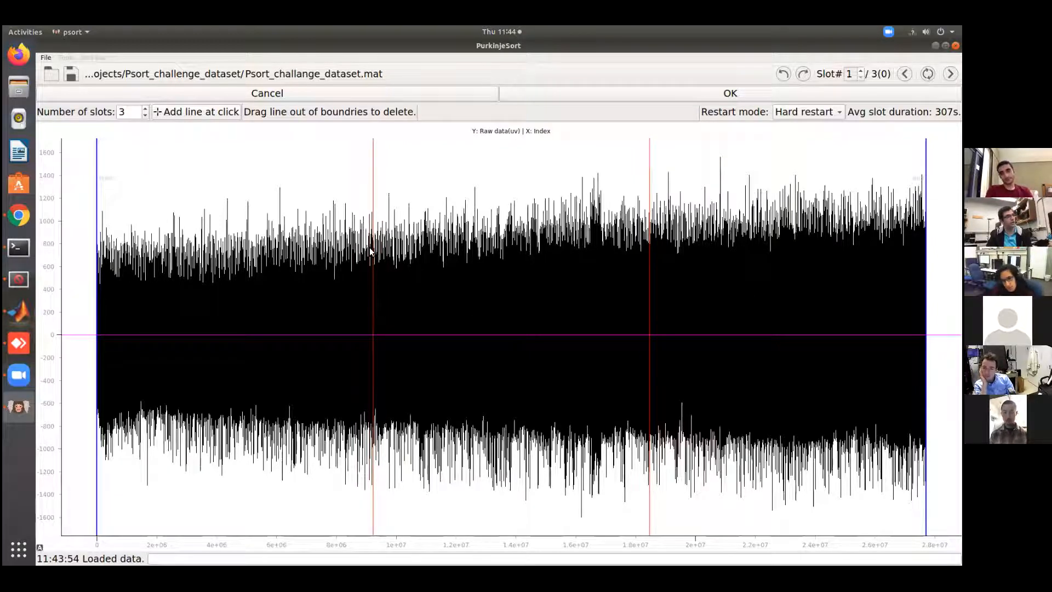
mouse_move(372, 251)
left_mouse_down()
mouse_move(346, 254)
mouse_move(393, 253)
mouse_move(358, 253)
left_mouse_up()
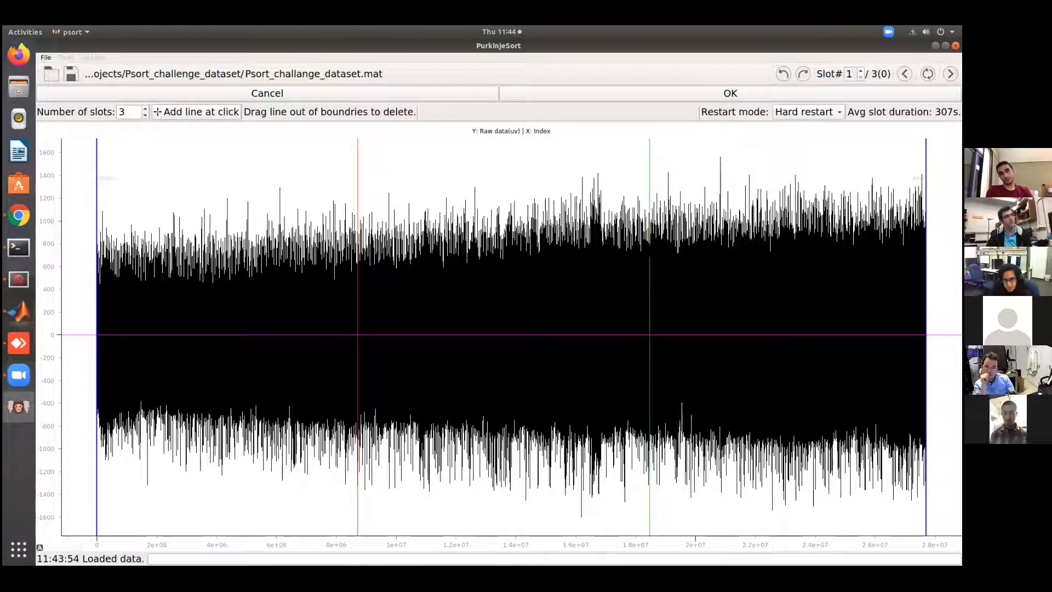
left_click_drag(612, 249, 601, 249)
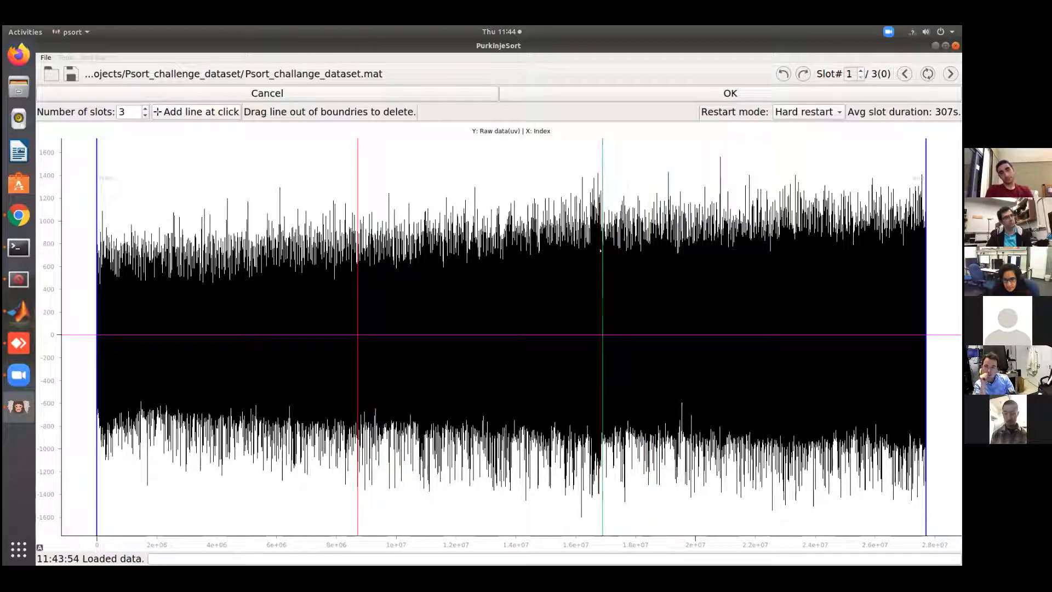
left_click(170, 112)
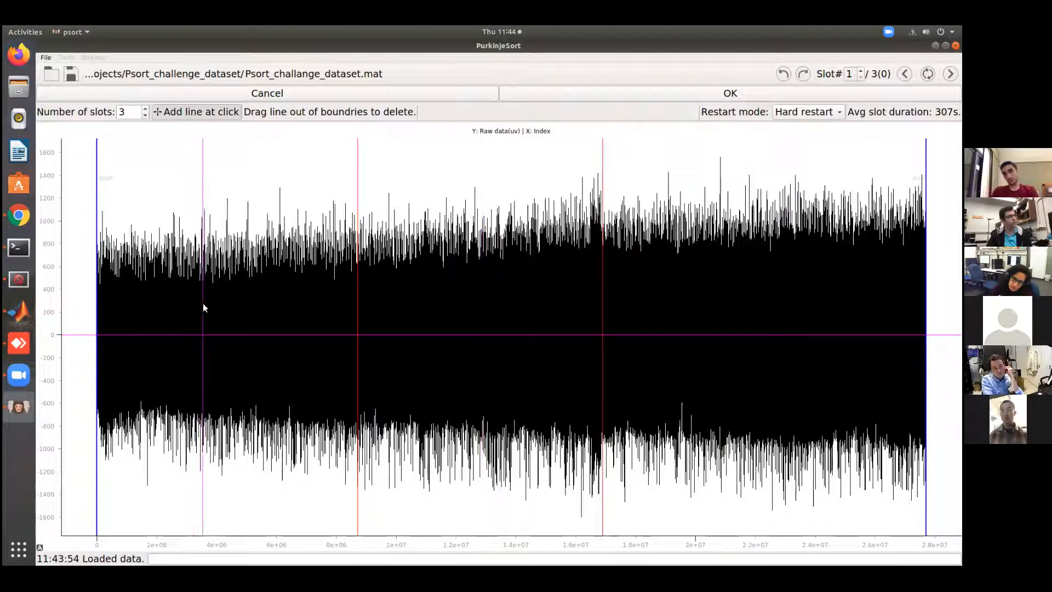
left_click(211, 345)
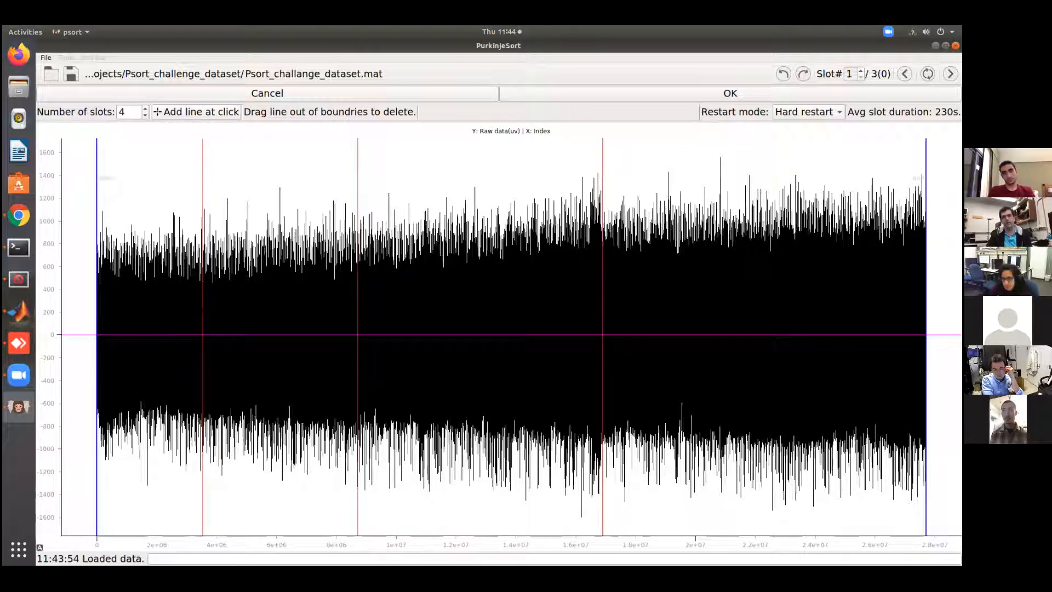
Set the number of slots to 5 and accept the new slot boundaries
double_click(128, 112)
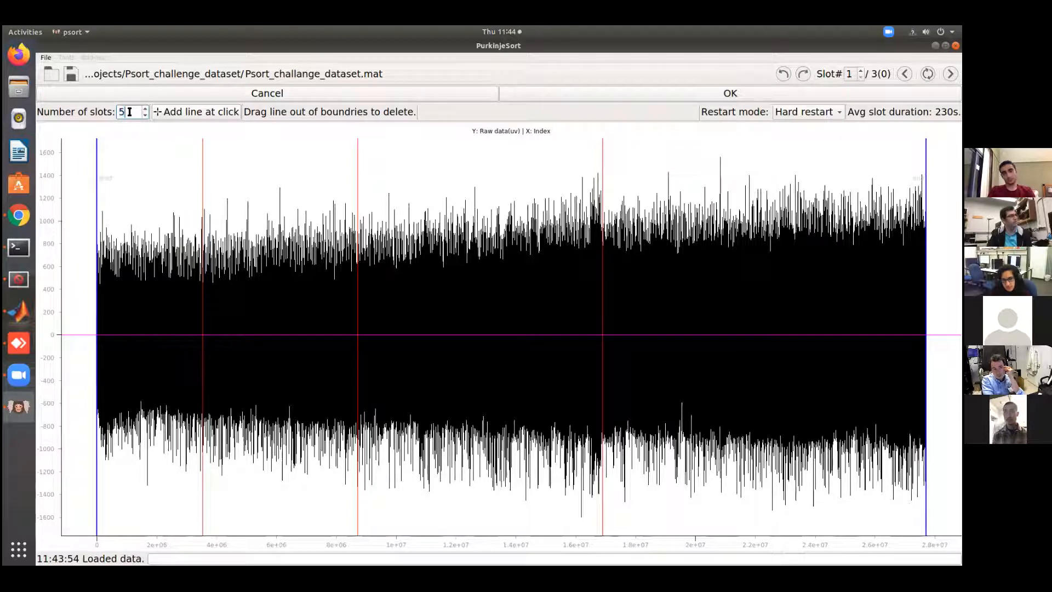
type("5")
key("Return")
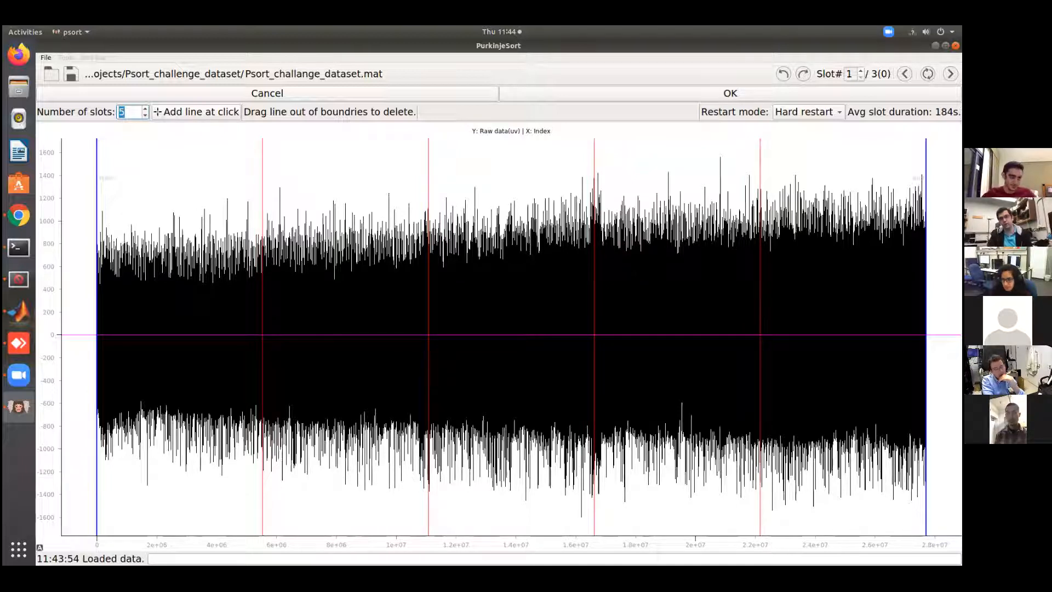
left_click(664, 90)
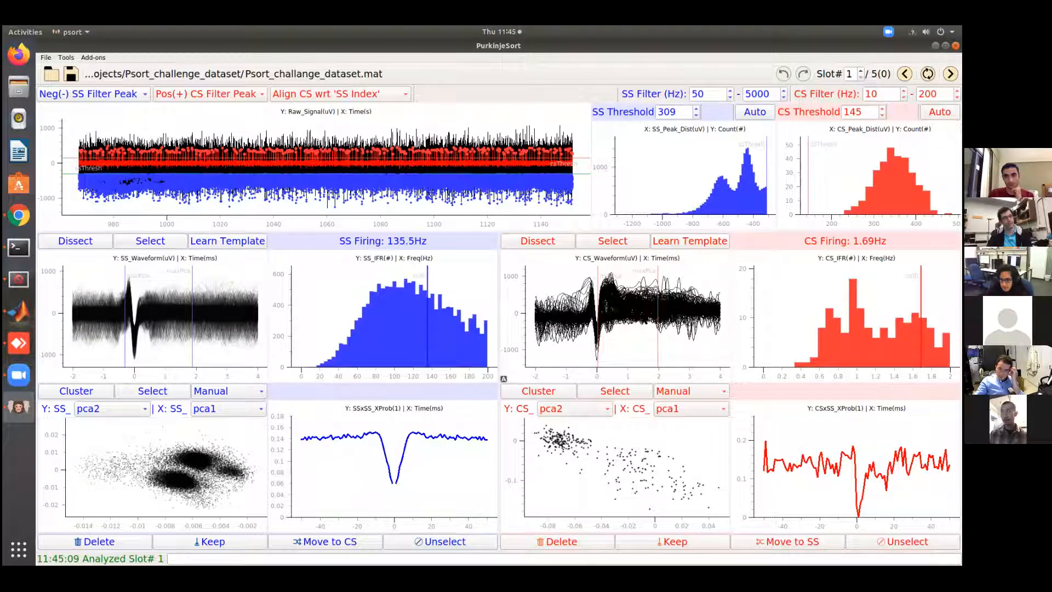
Select the CS waveforms crossing the region beneath the main hump, about 0.3 to 0.8 ms, and delete them
left_click(613, 241)
mouse_move(480, 367)
left_mouse_down()
mouse_move(445, 281)
mouse_move(409, 277)
mouse_move(424, 414)
left_mouse_up()
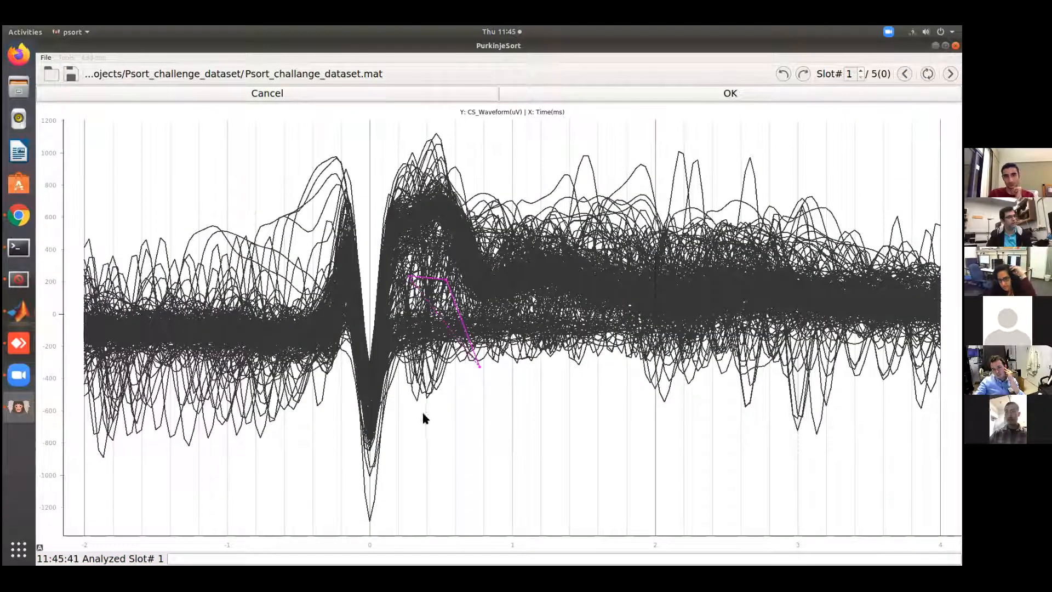
left_click(677, 94)
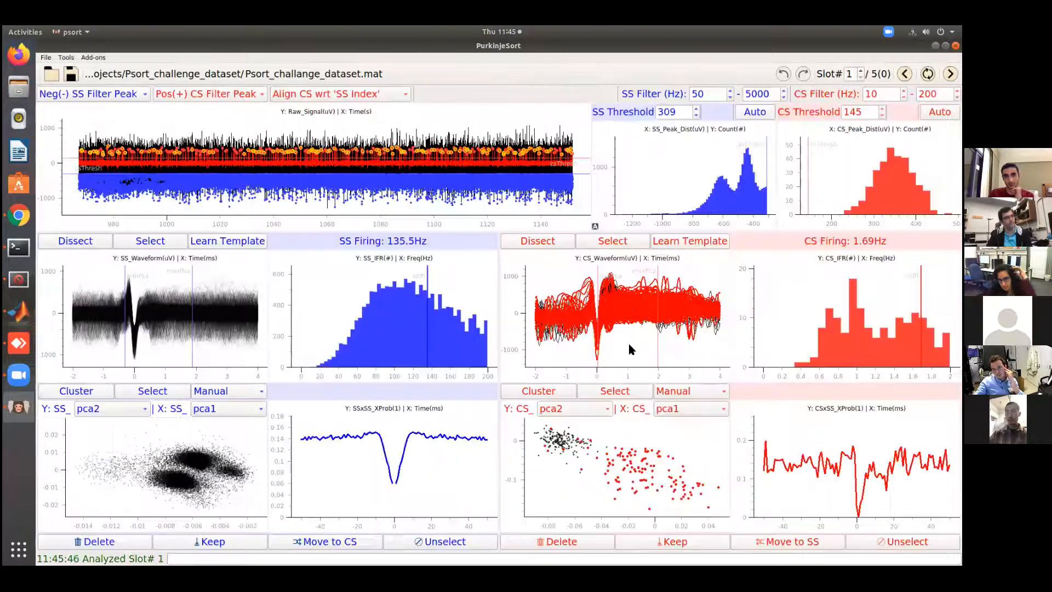
left_click(566, 543)
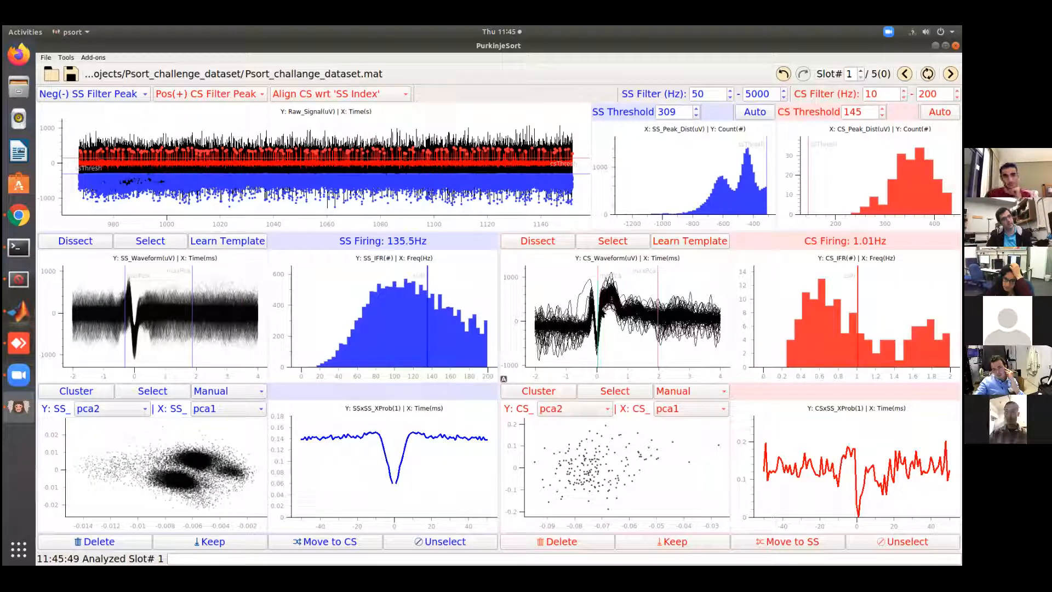
Learn a CS template from the remaining waveforms and compute UMAP features for the SS and CS scatters
left_click(684, 242)
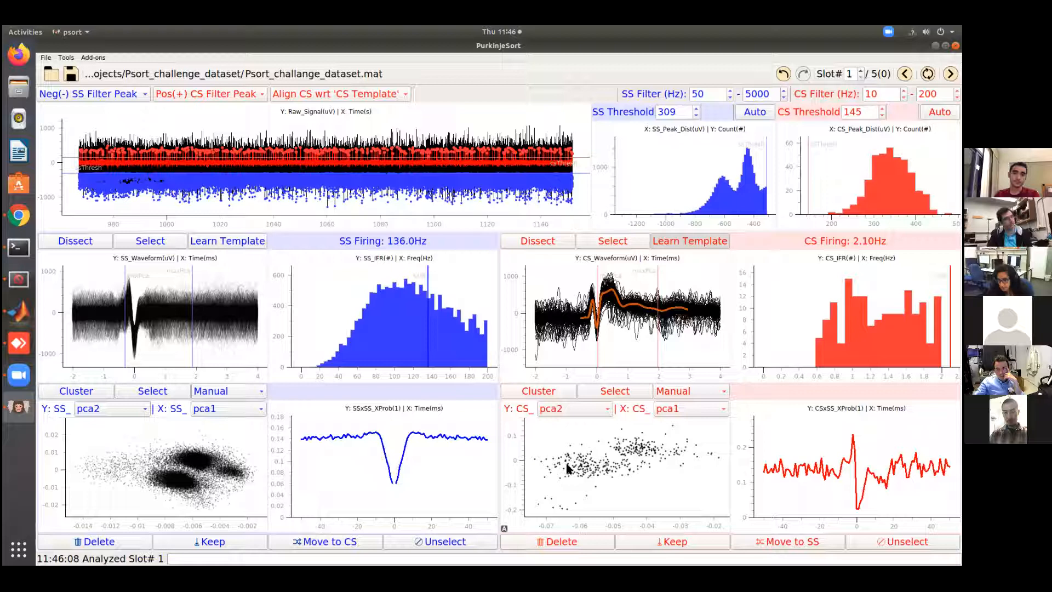
left_click(70, 69)
left_click(71, 66)
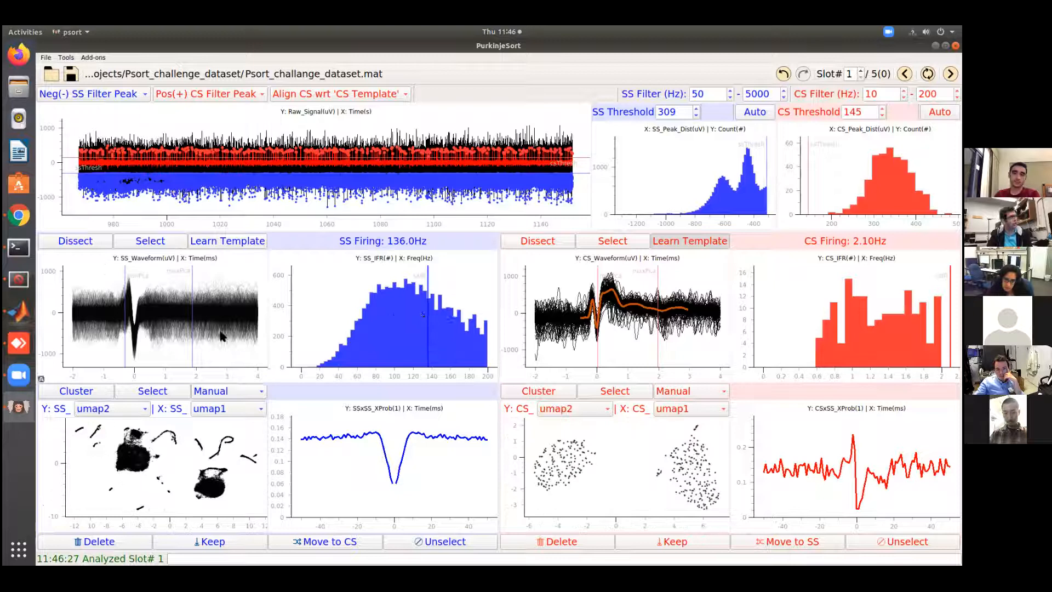
Shorten the SS waveform feature window to end at about 0.3 ms, and set the CS window to about -0.5 to 1.3 ms
left_click_drag(192, 336, 145, 336)
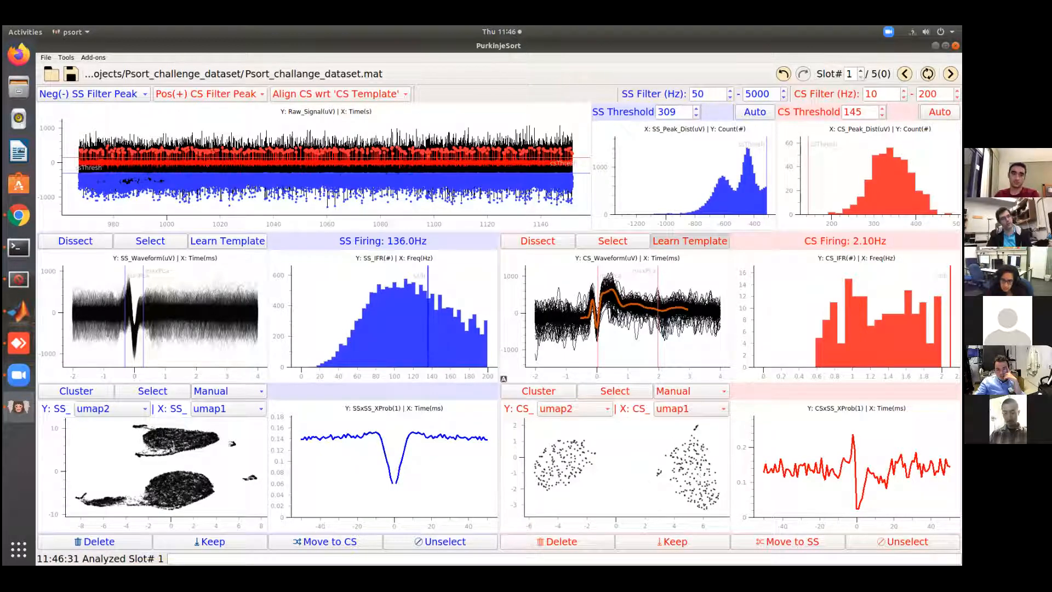
mouse_move(660, 343)
left_mouse_down()
mouse_move(642, 343)
mouse_move(657, 352)
mouse_move(642, 353)
mouse_move(586, 337)
left_mouse_up()
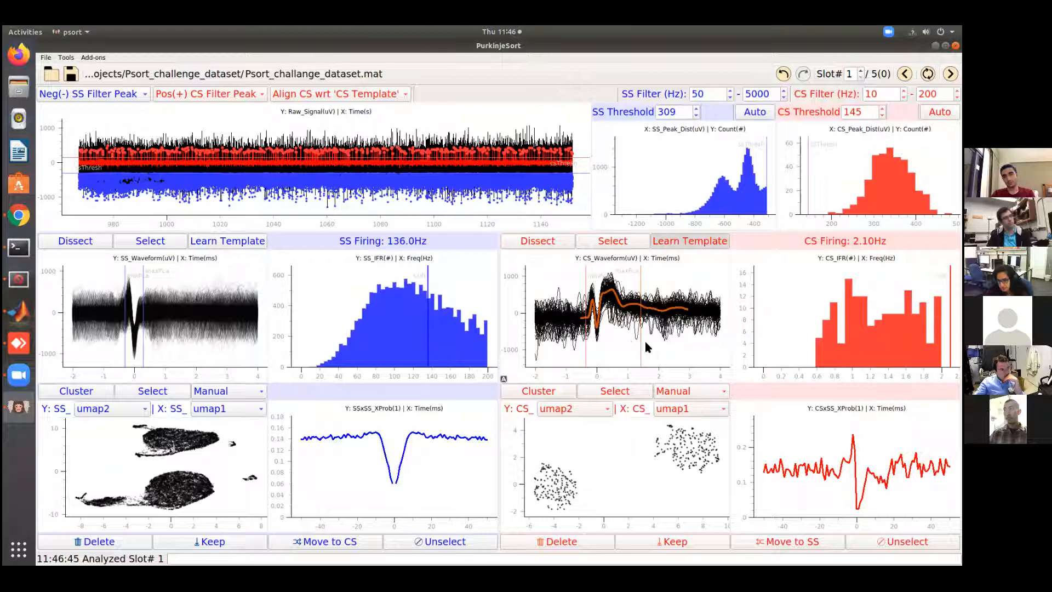
mouse_move(583, 343)
left_mouse_down()
mouse_move(660, 346)
mouse_move(583, 353)
left_mouse_up()
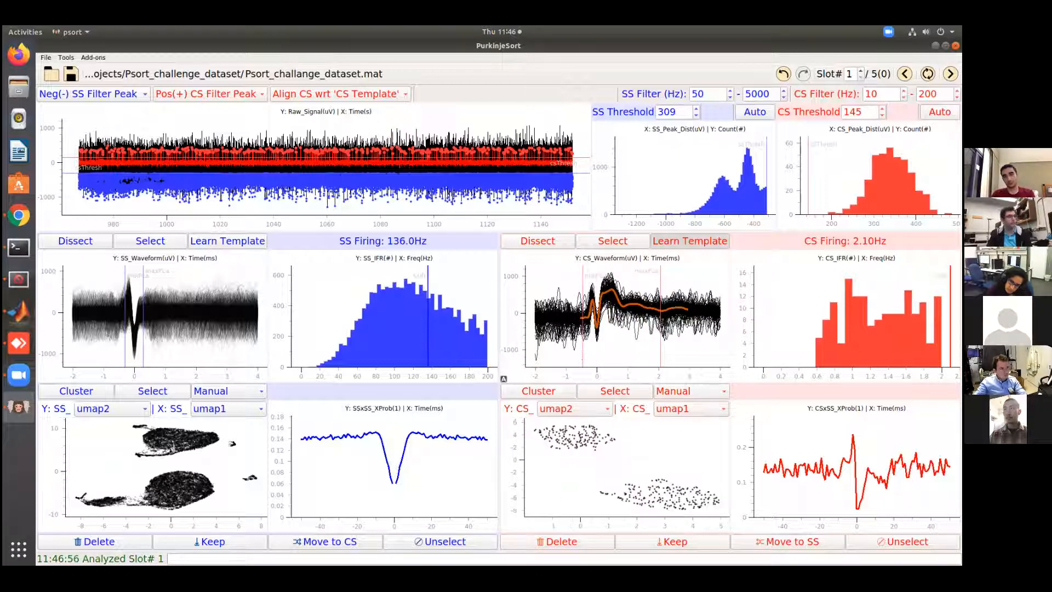
left_click_drag(659, 349, 638, 342)
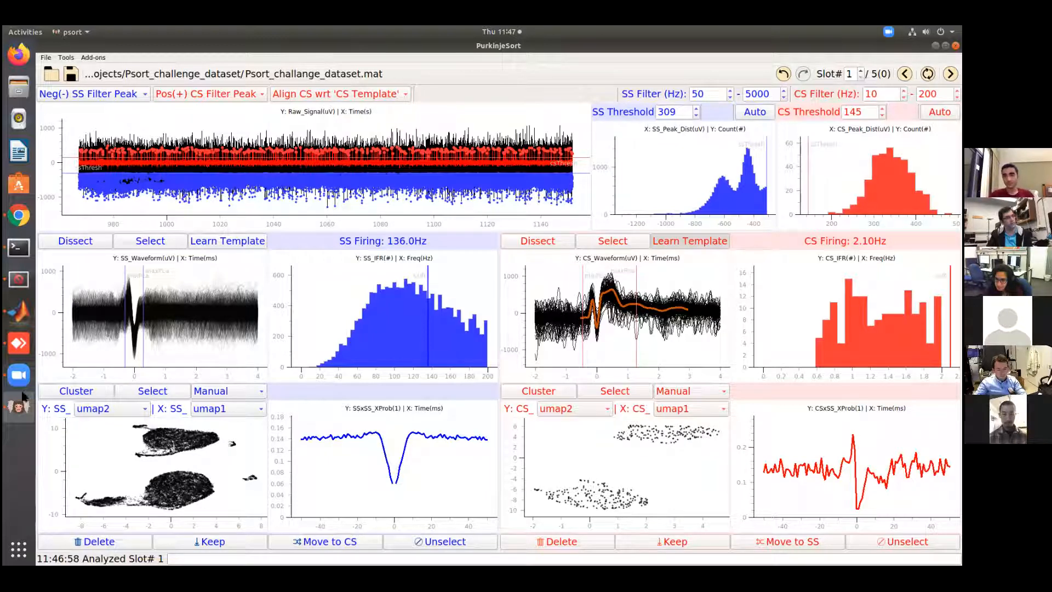
Open the CS spikes in the clustering view with the current mode at CS
left_click(527, 395)
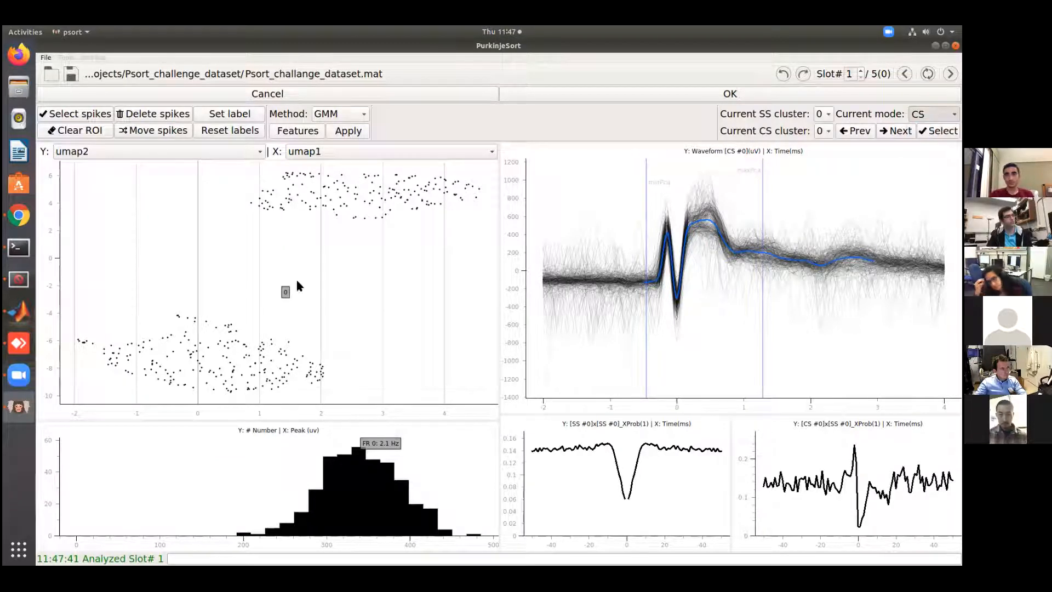
left_click(934, 114)
left_click(932, 100)
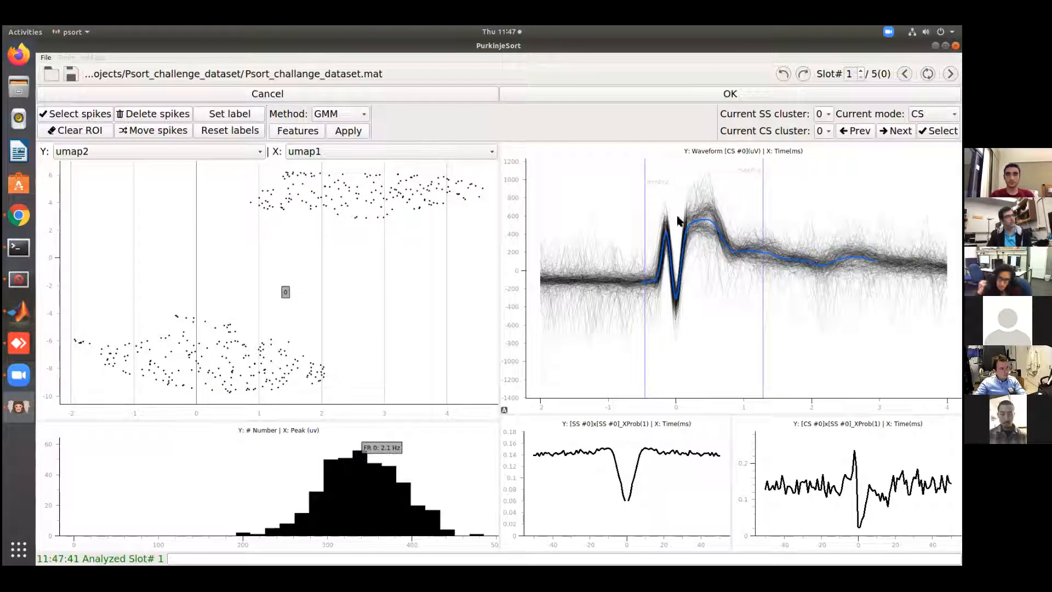
Outline the upper CS UMAP cluster, around umap2 3 to 6, select its spikes and assign them label 1
scroll(322, 252, "down", 1)
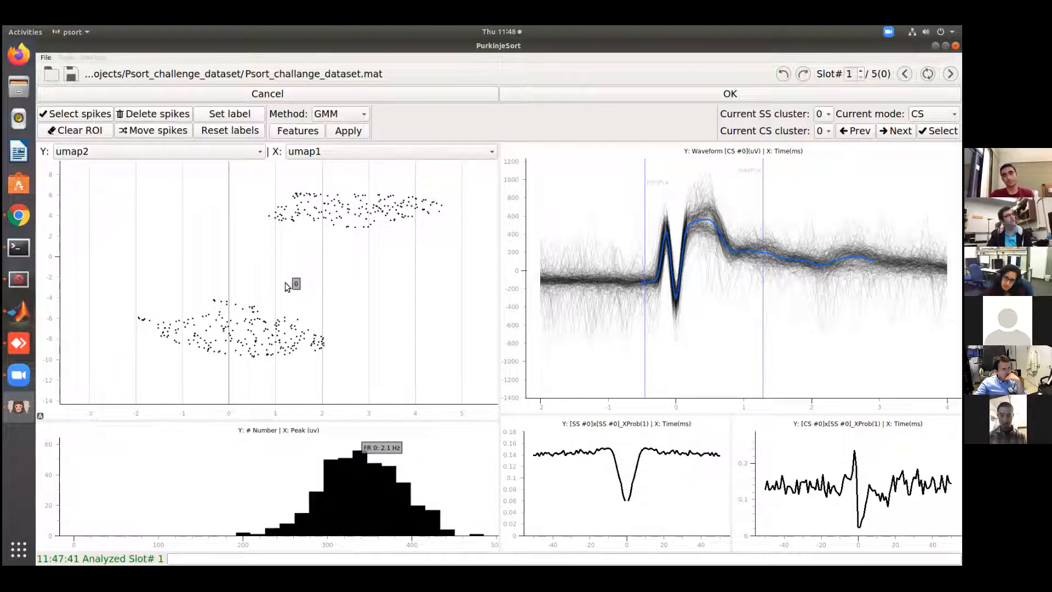
left_click(451, 191)
left_click(455, 268)
left_click(241, 246)
left_click(246, 172)
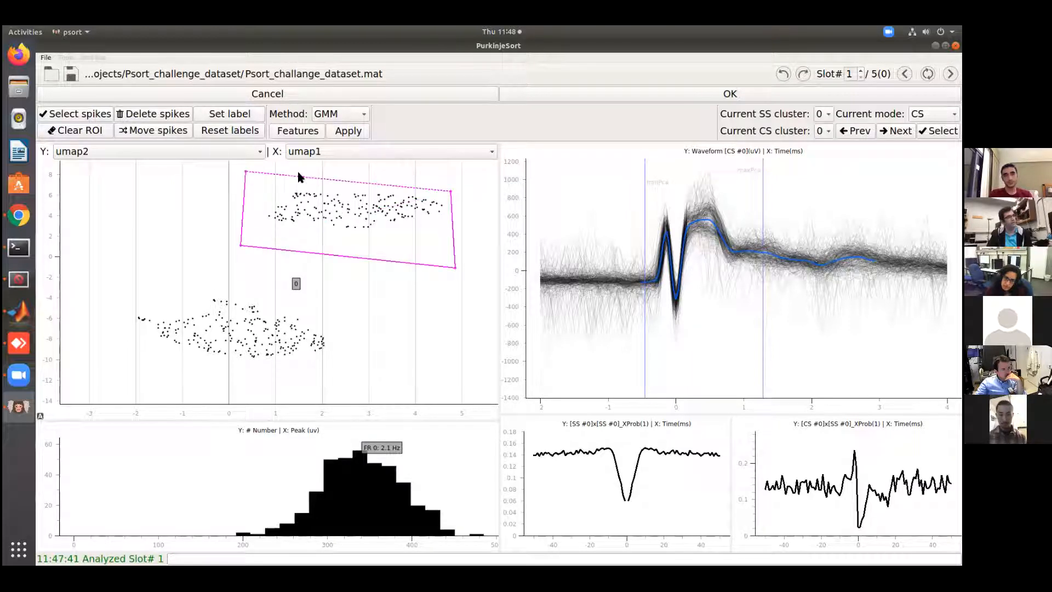
left_click(47, 115)
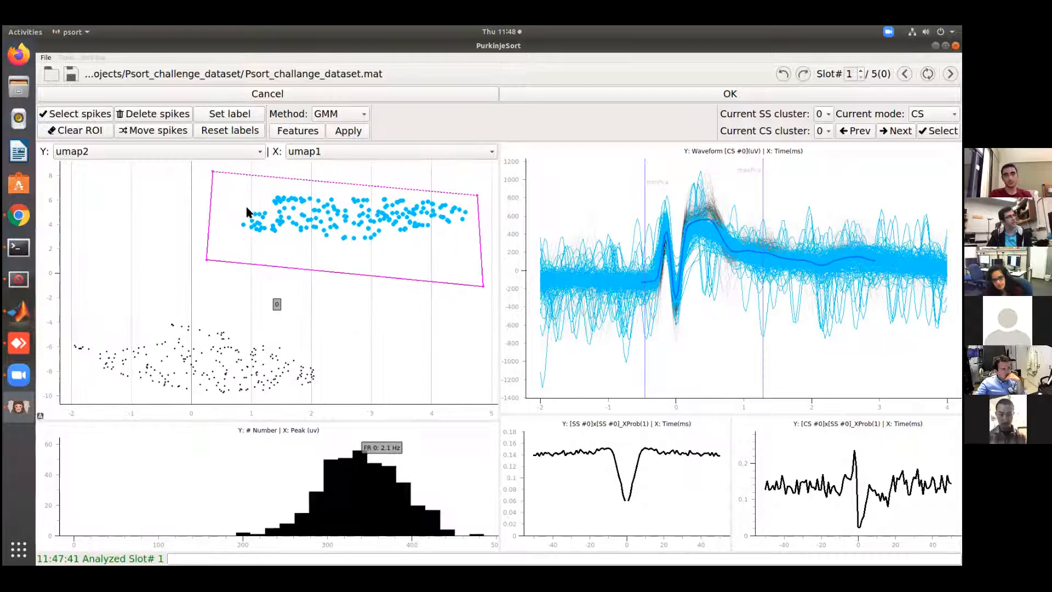
left_click(215, 115)
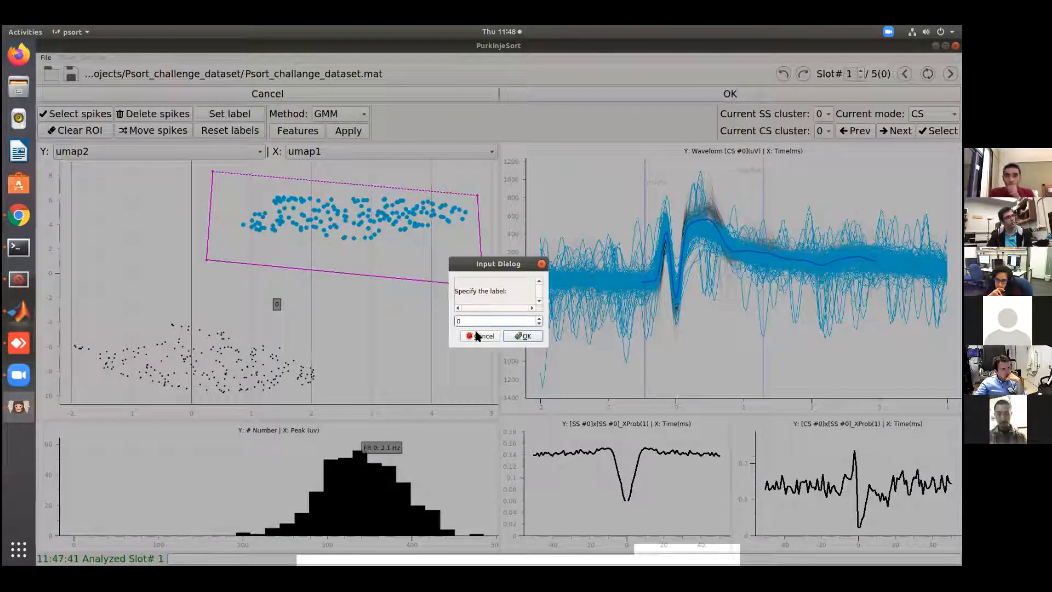
left_click(539, 318)
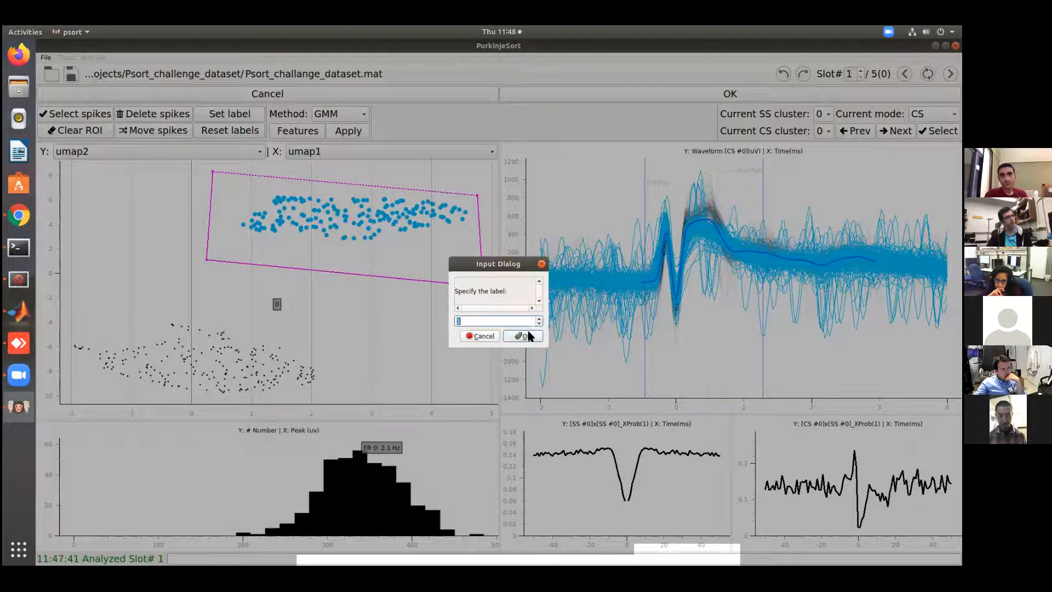
left_click(529, 335)
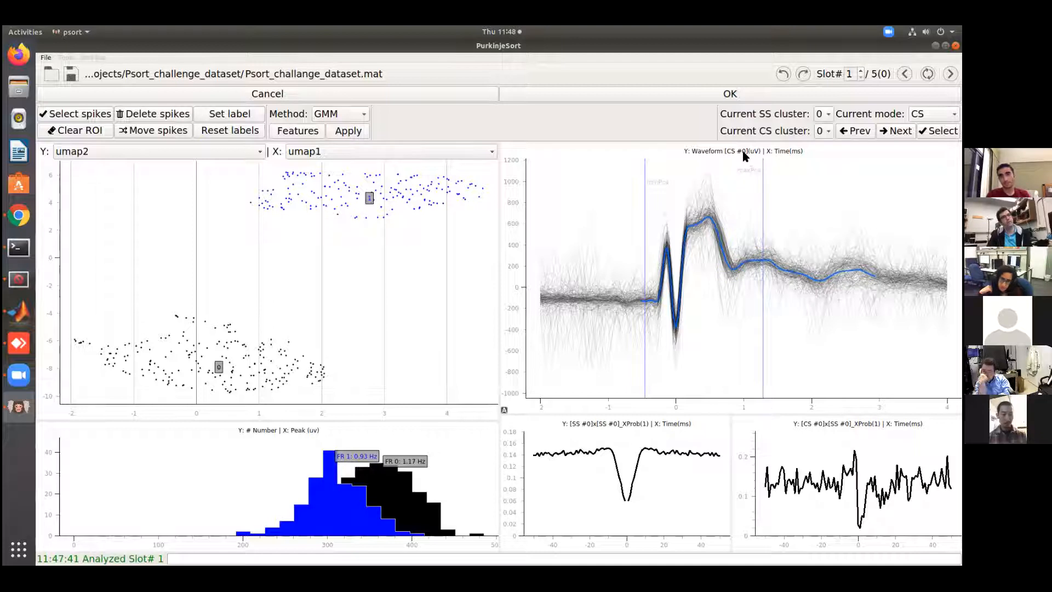
Set the current CS cluster to 1 and switch the current mode to SS
left_click(823, 145)
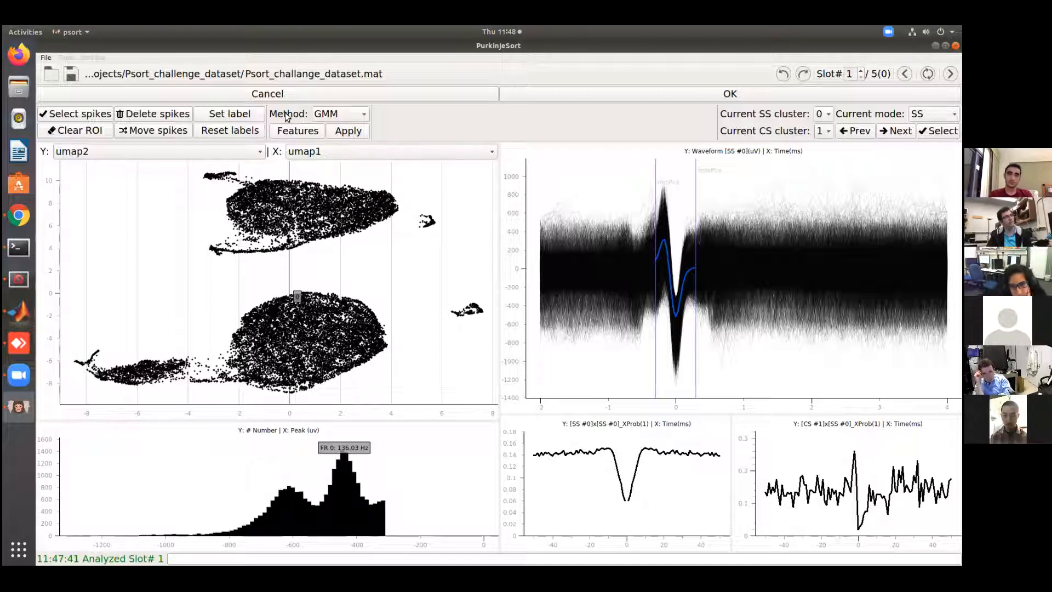
Apply GMM clustering to the SS UMAP points with 5 clusters, placing one initial point in each separate group
left_click(322, 118)
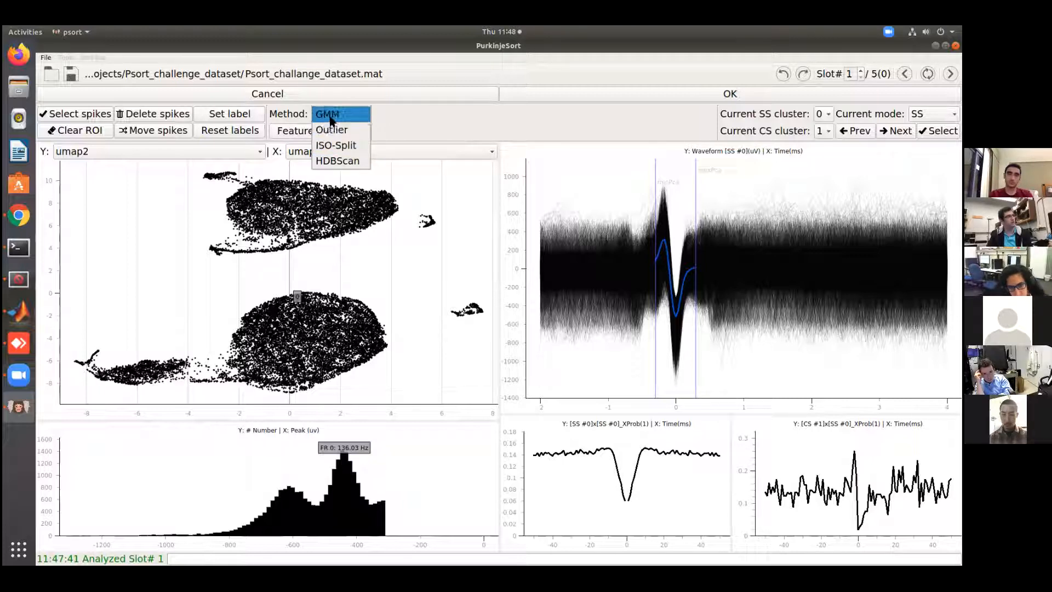
left_click(331, 117)
left_click(348, 130)
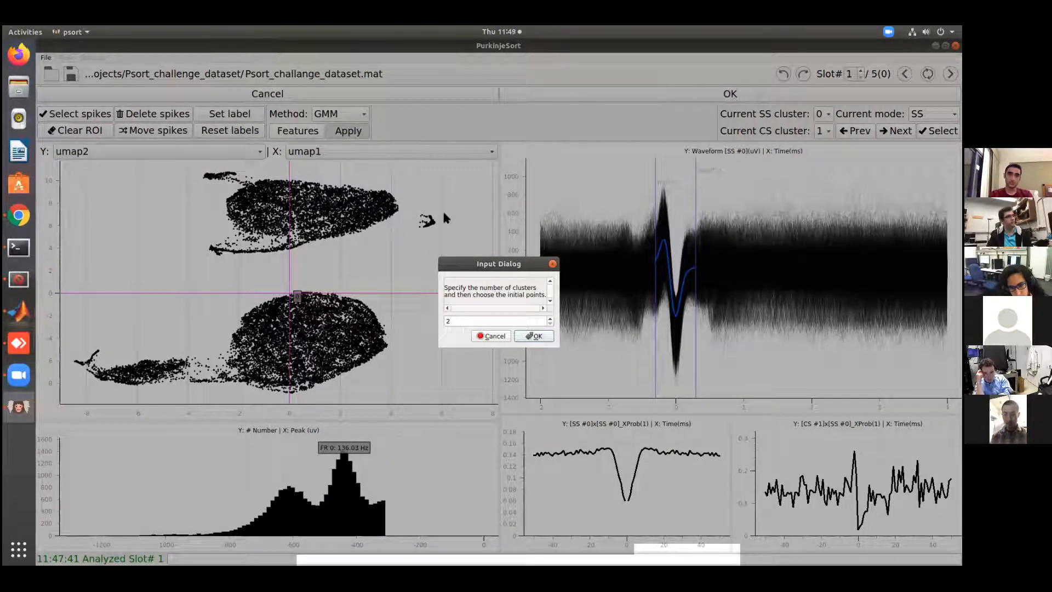
left_click(550, 318)
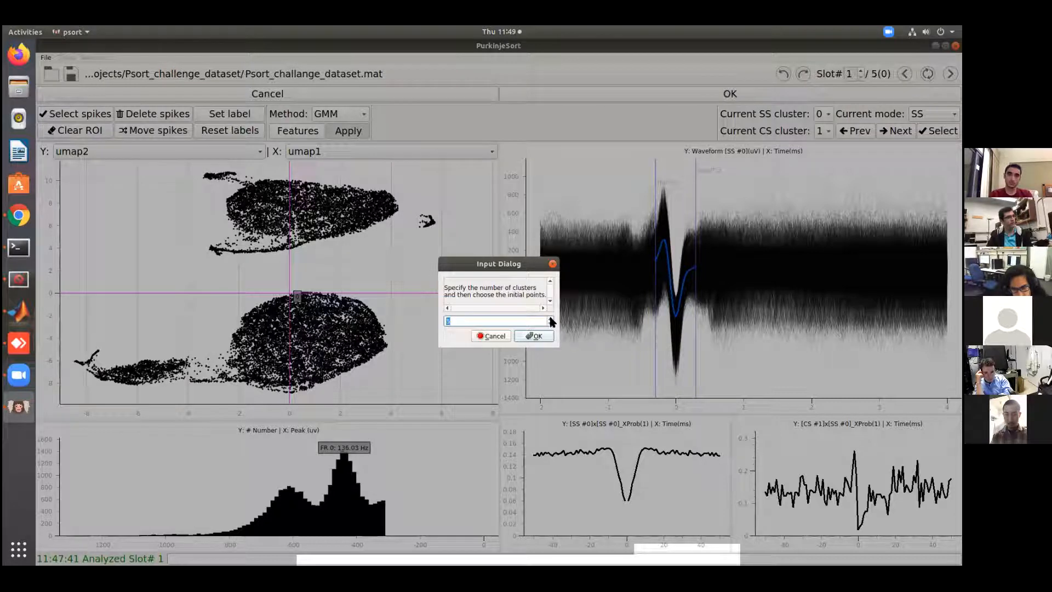
left_click(535, 336)
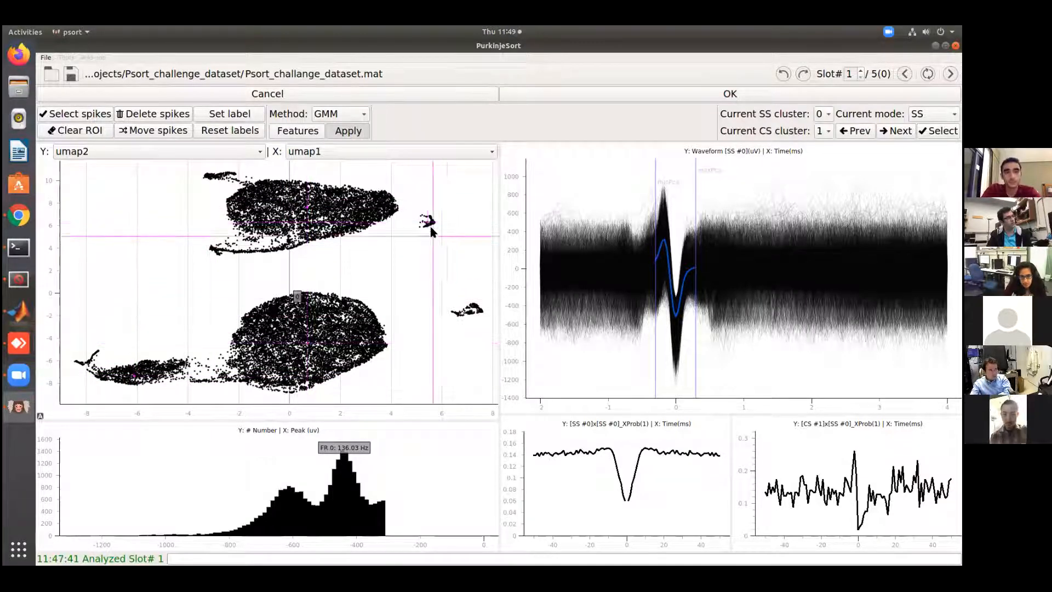
left_click(469, 312)
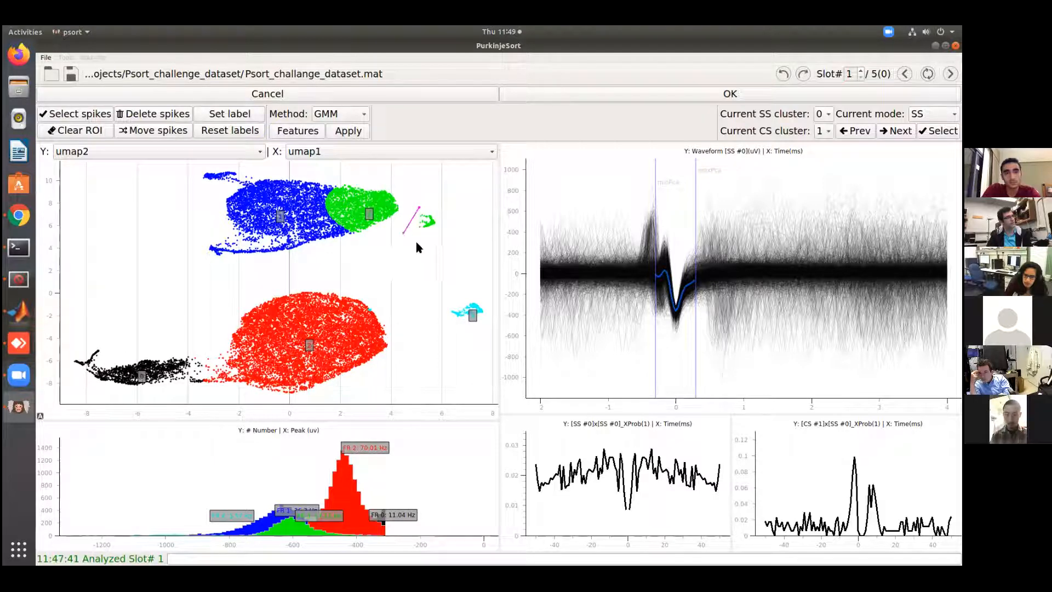
Clear the outline around the small green island, then outline the green portion of the upper SS cluster and assign its spikes label 1
left_click(441, 207)
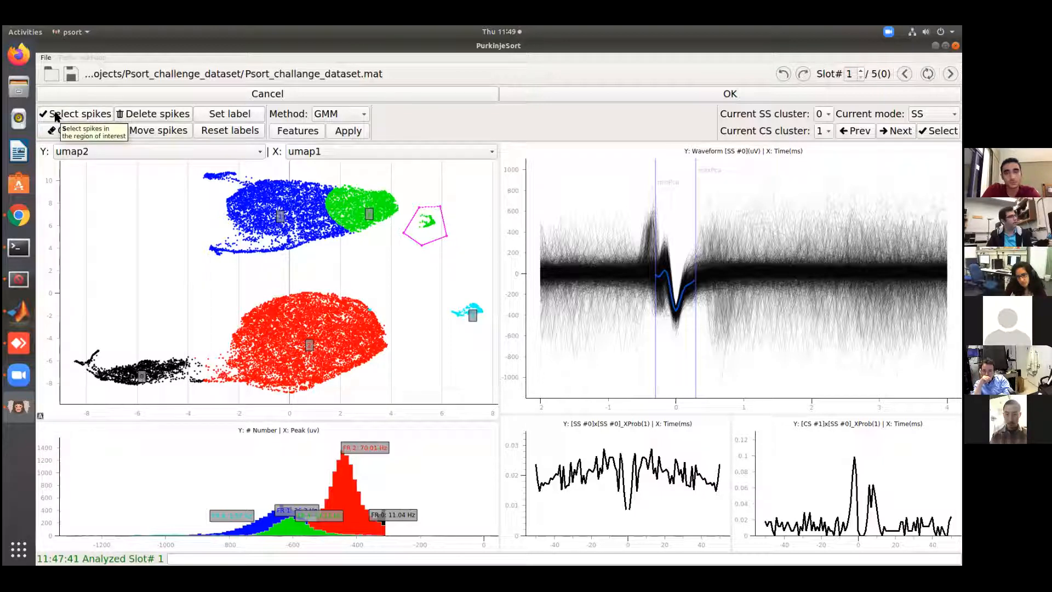
left_click(55, 131)
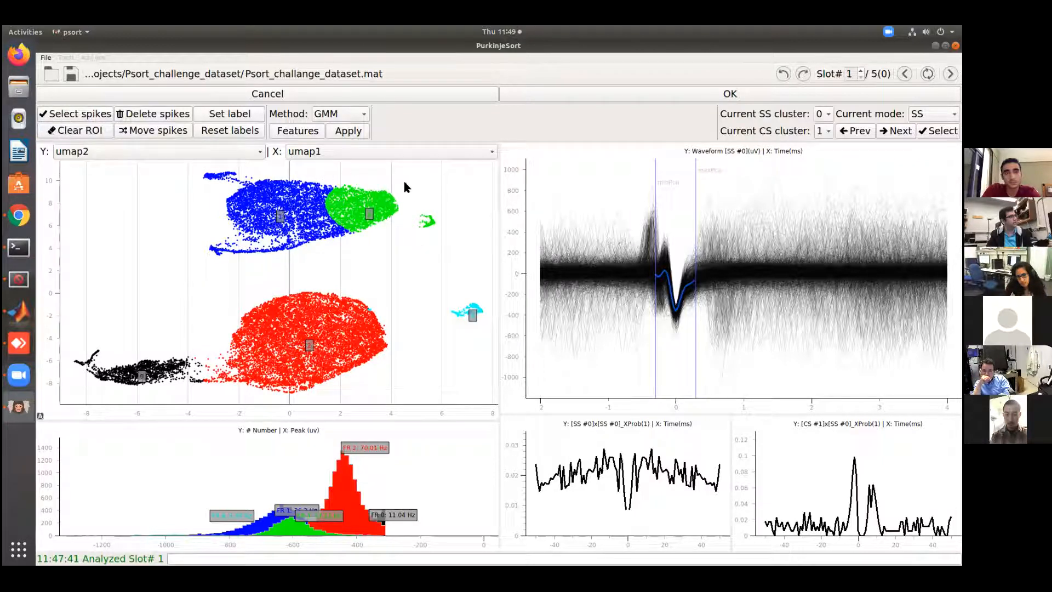
left_click(406, 228)
left_click(345, 253)
left_click(300, 174)
left_click(50, 113)
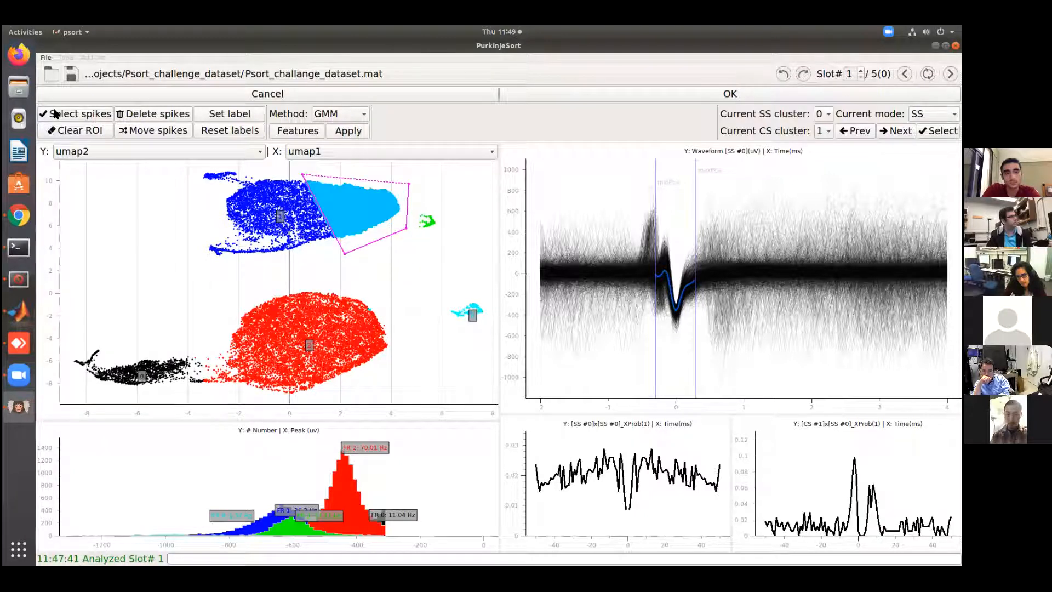
left_click(223, 119)
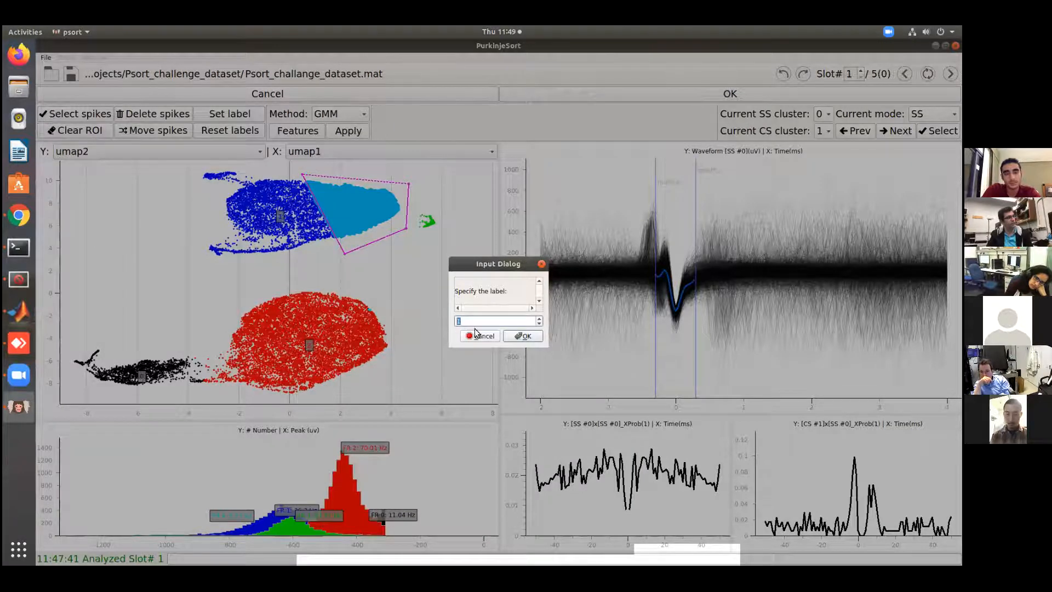
left_click(519, 335)
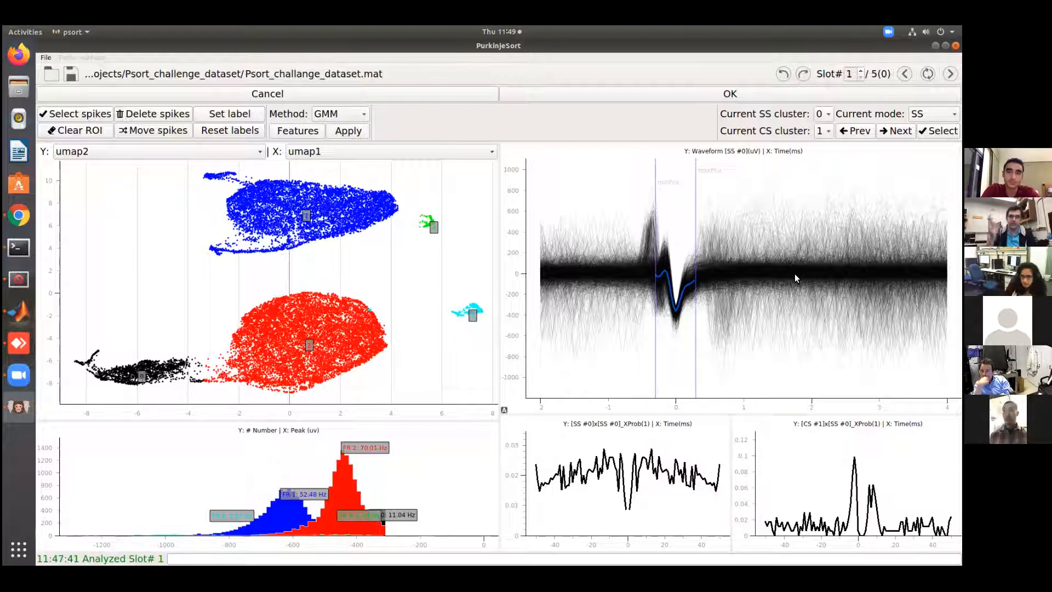
Set the current CS cluster to 0 and examine its cross-probability with SS clusters 0, 2 and 1
left_click(817, 132)
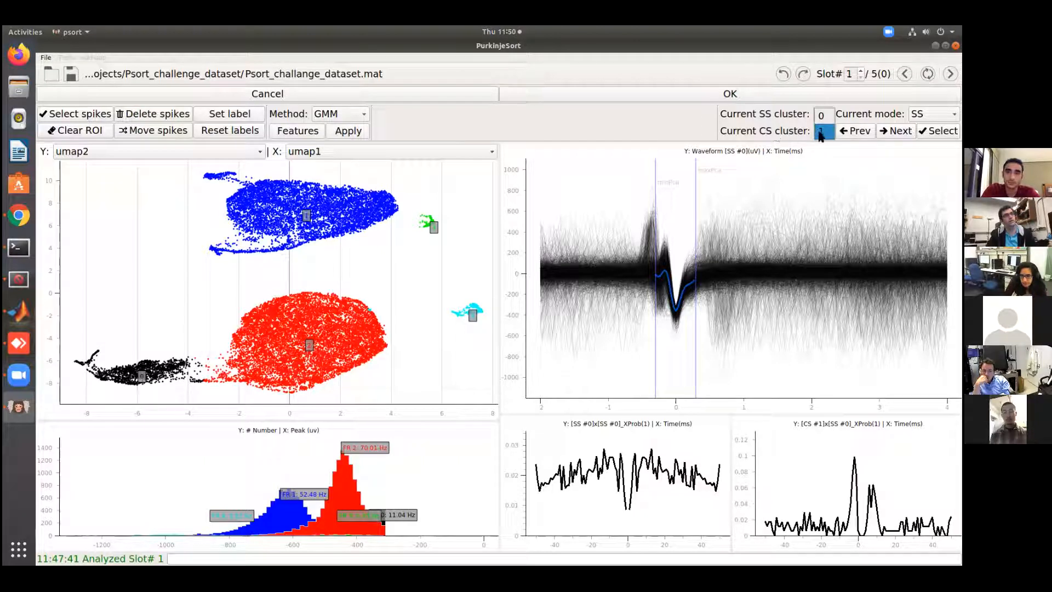
left_click(822, 116)
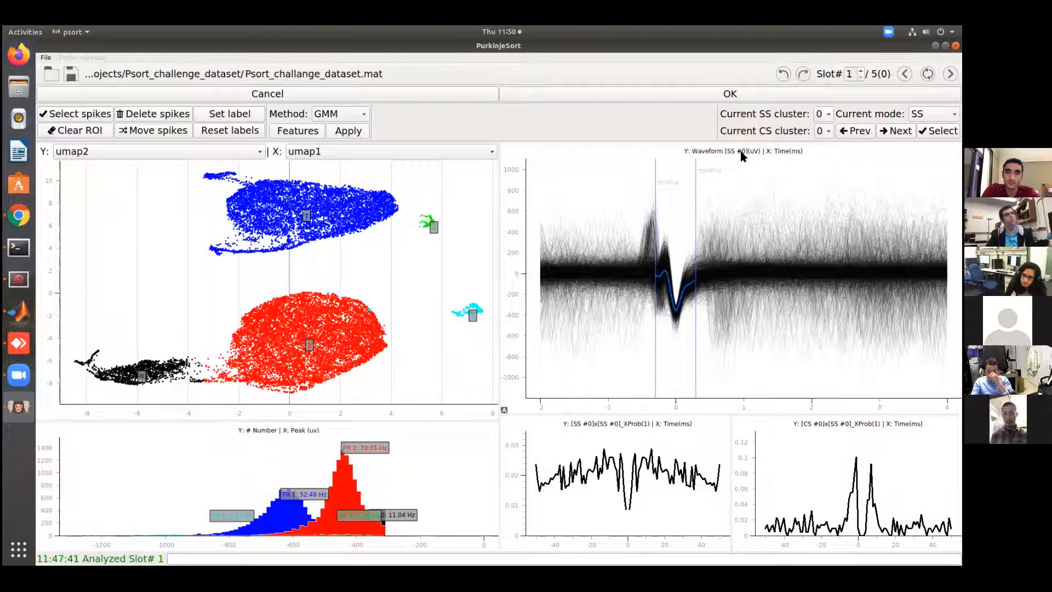
left_click(823, 114)
left_click(821, 146)
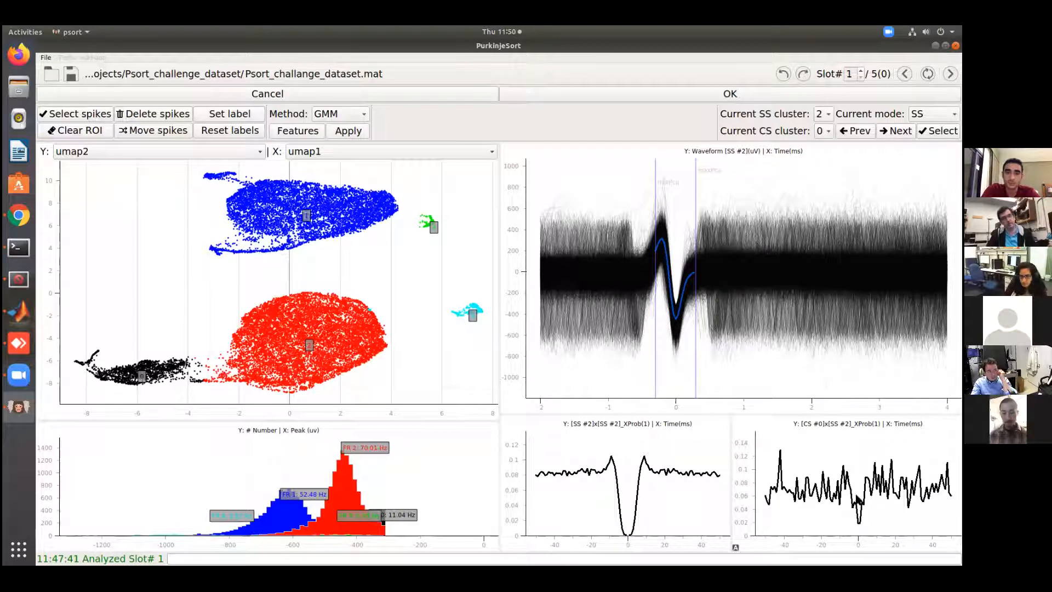
left_click(824, 112)
left_click(824, 99)
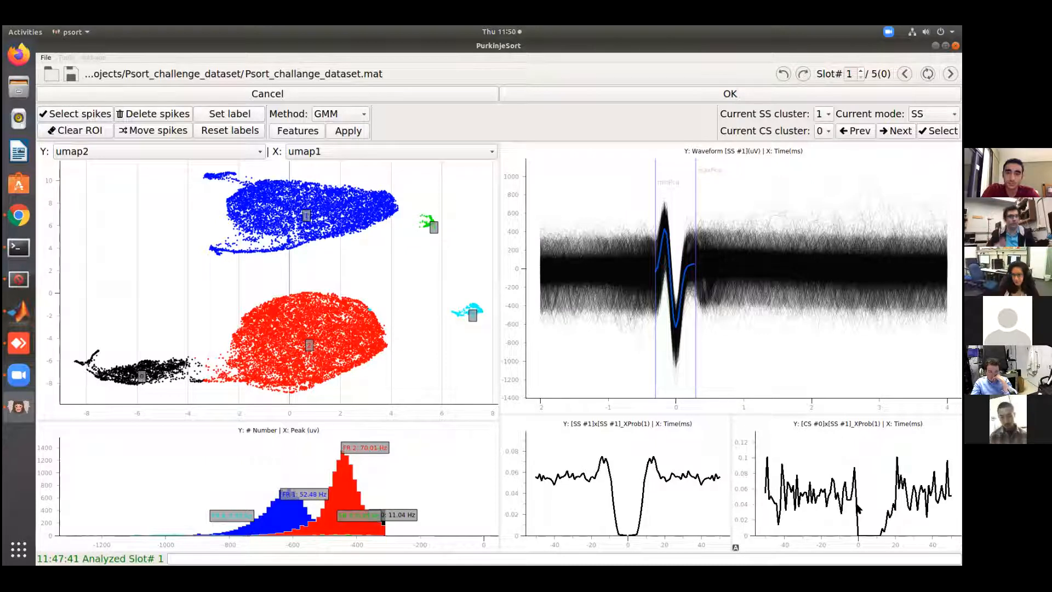
Compare CS cluster 1 against SS clusters 1, 2, 0 and 4, and SS cluster 4 against CS cluster 0
left_click(820, 133)
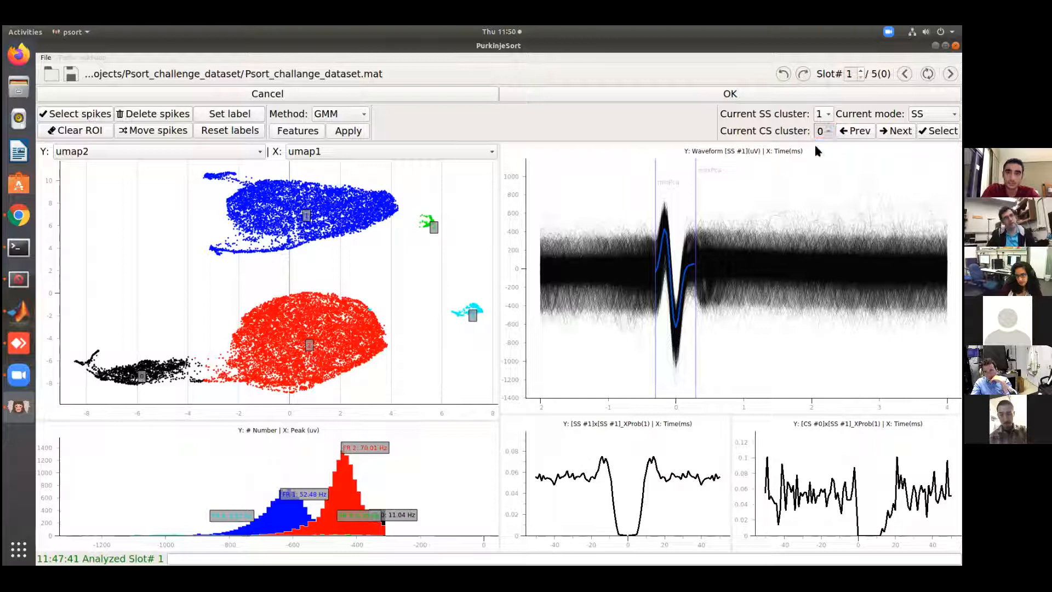
left_click(816, 148)
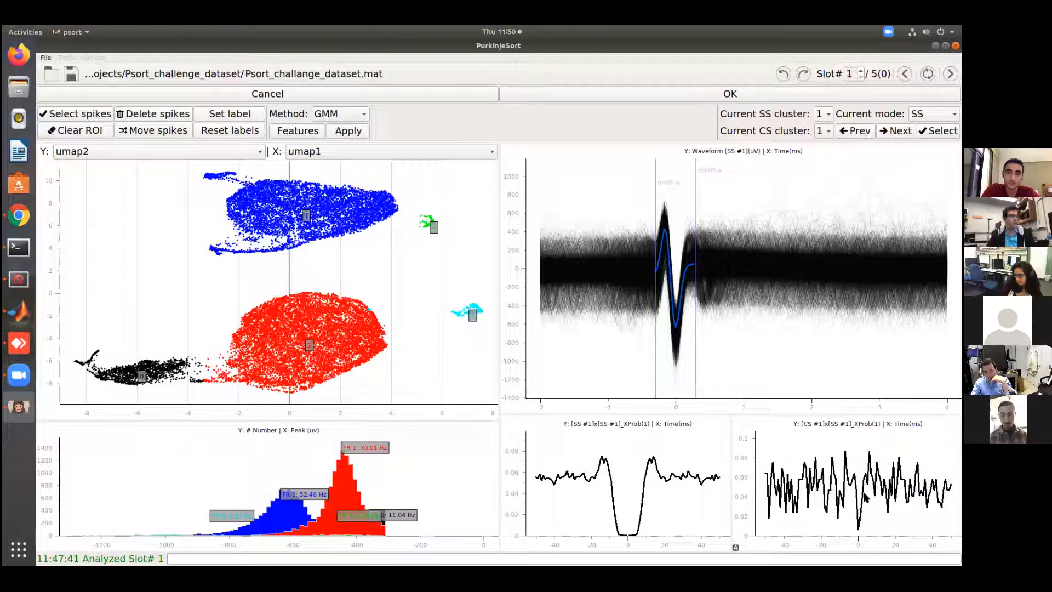
left_click(827, 114)
left_click(829, 131)
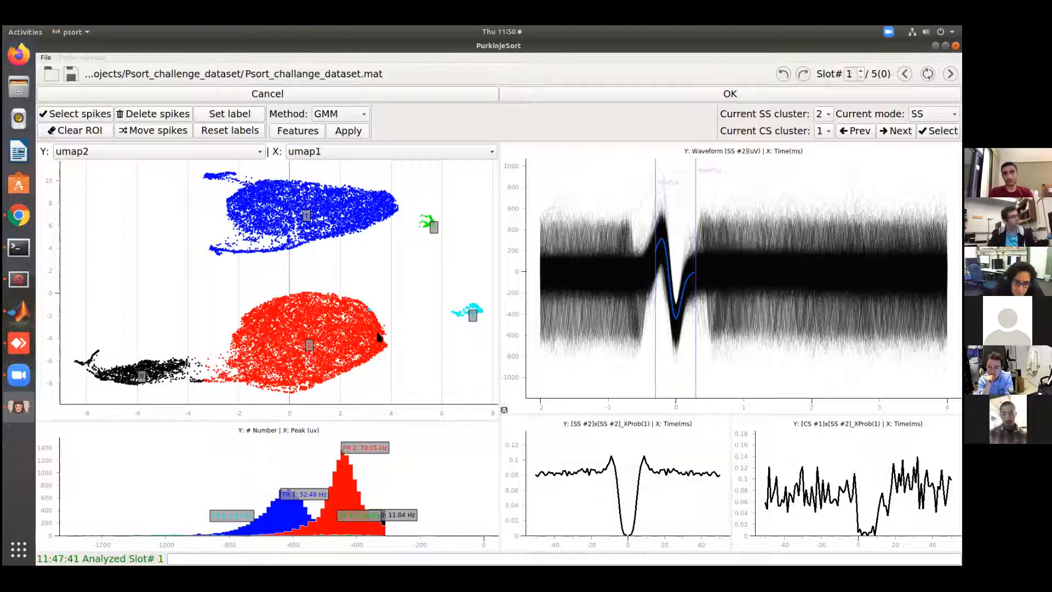
left_click(828, 116)
left_click(820, 80)
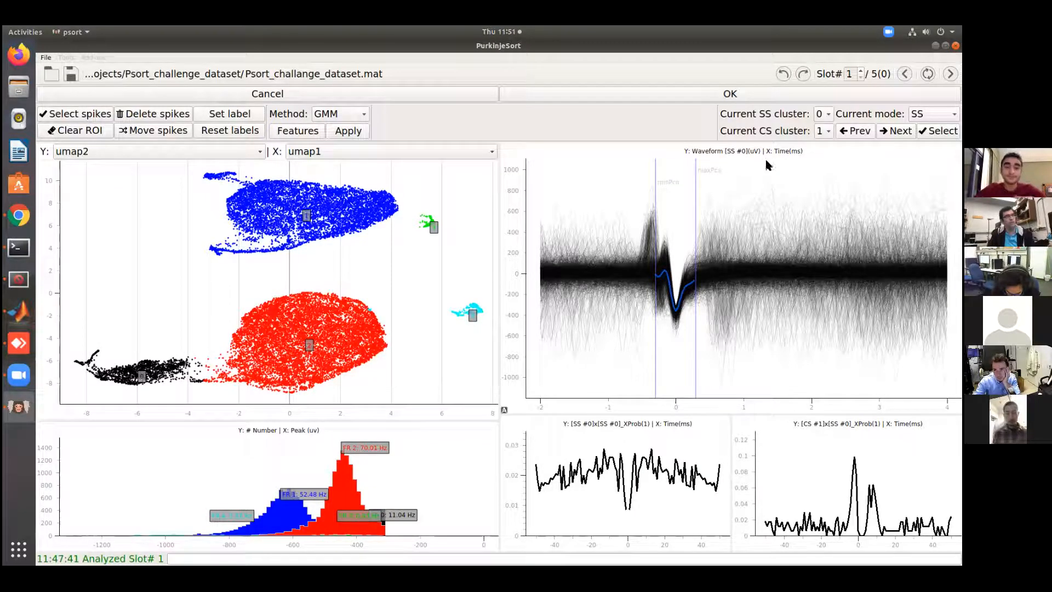
left_click(823, 114)
left_click(822, 177)
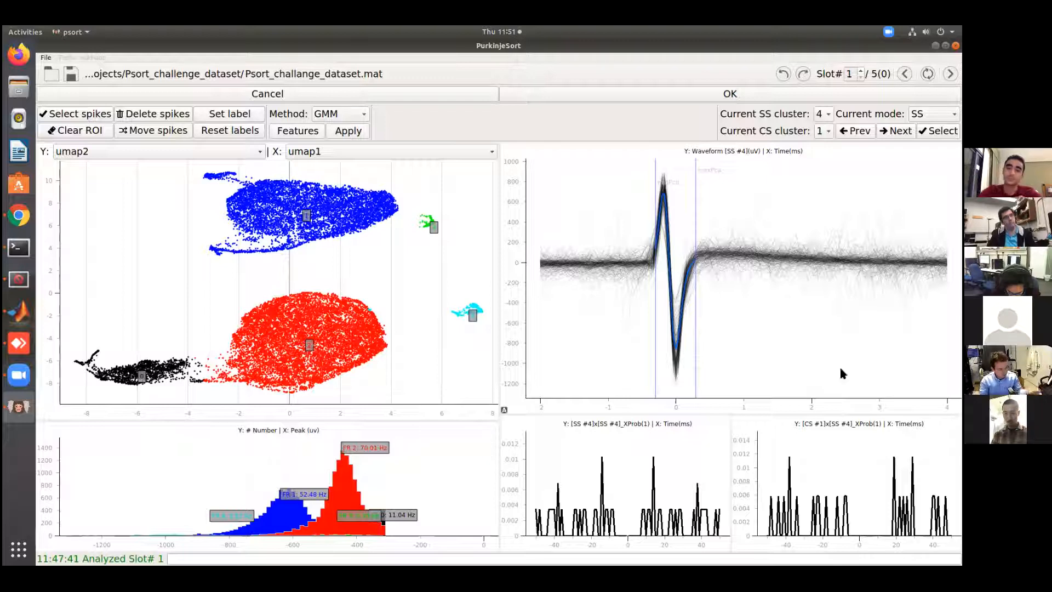
left_click(825, 122)
left_click(823, 118)
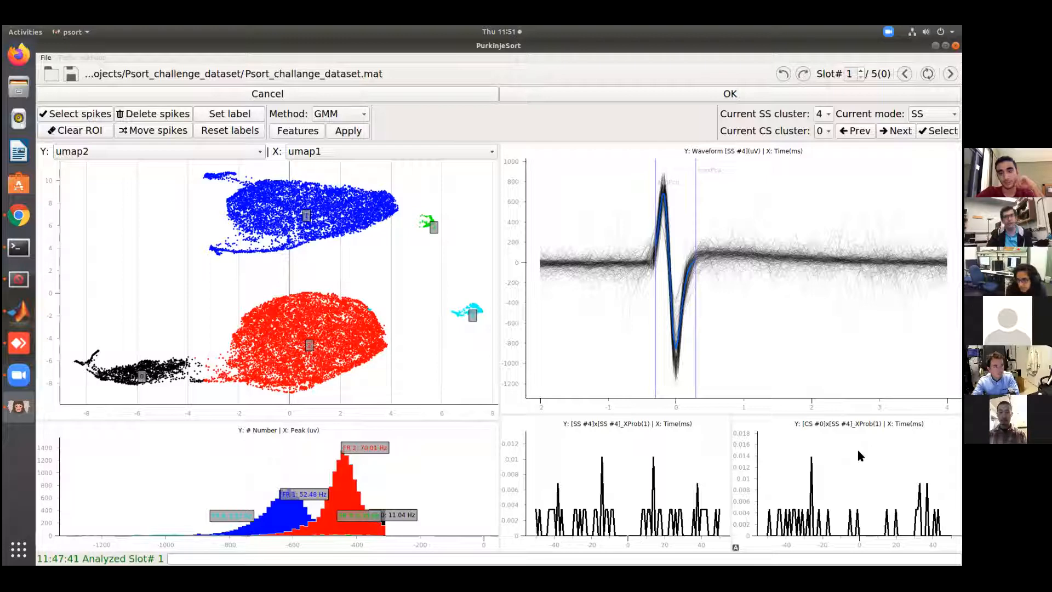
Open the CS spikes in the clustering view in CS mode and delete all spikes of CS cluster 1
left_click(934, 114)
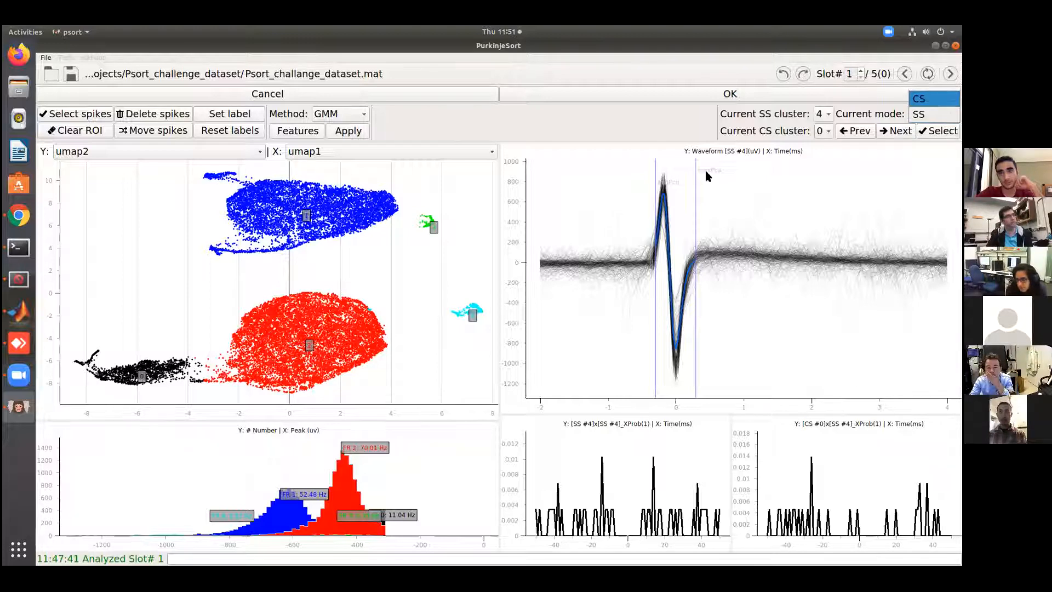
key("Return")
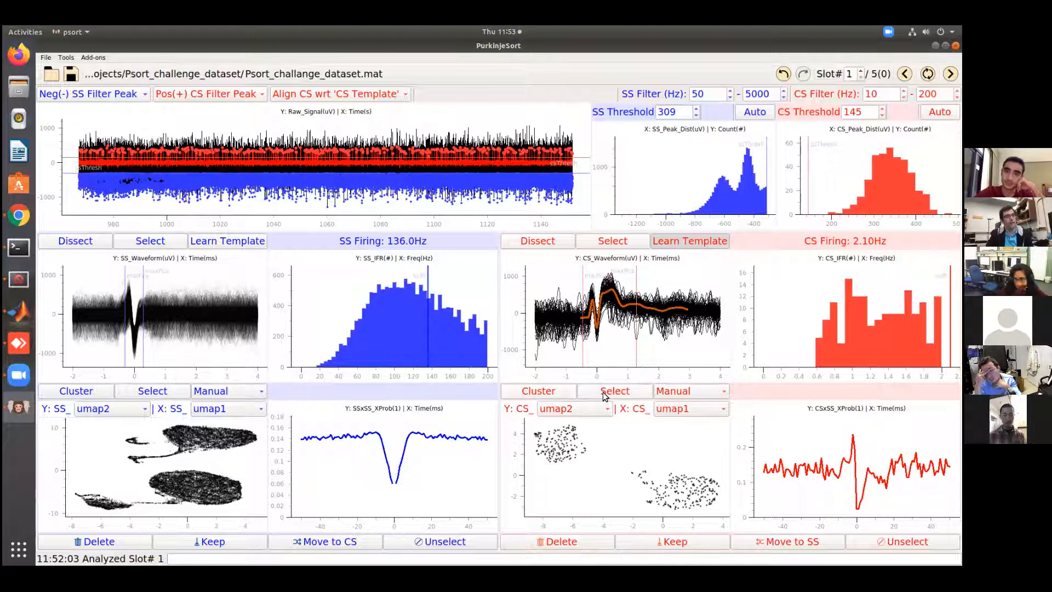
left_click(557, 388)
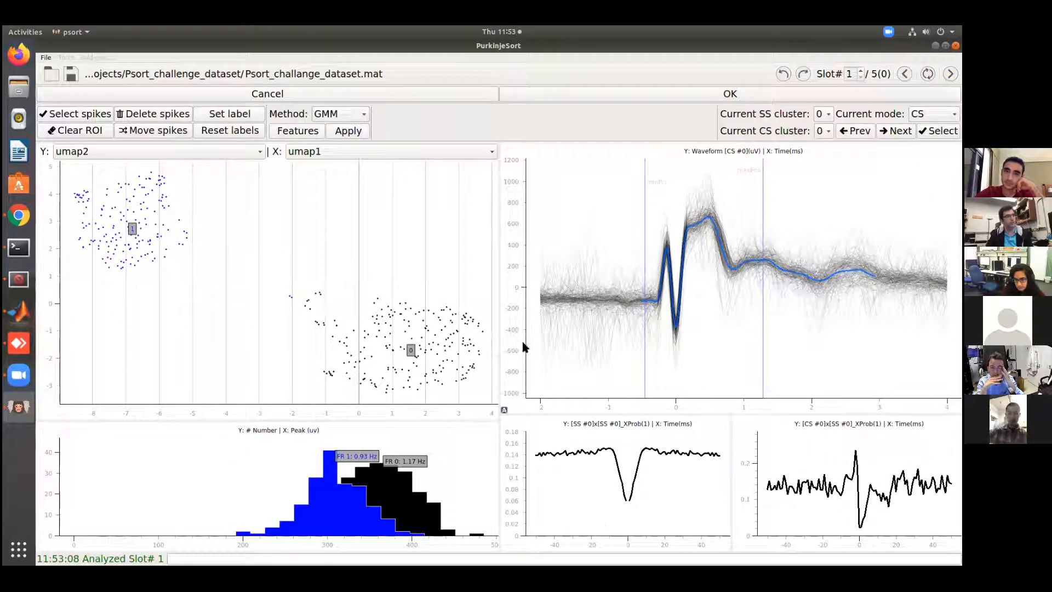
left_click(822, 130)
left_click(824, 142)
left_click(821, 130)
left_click(822, 117)
left_click(823, 131)
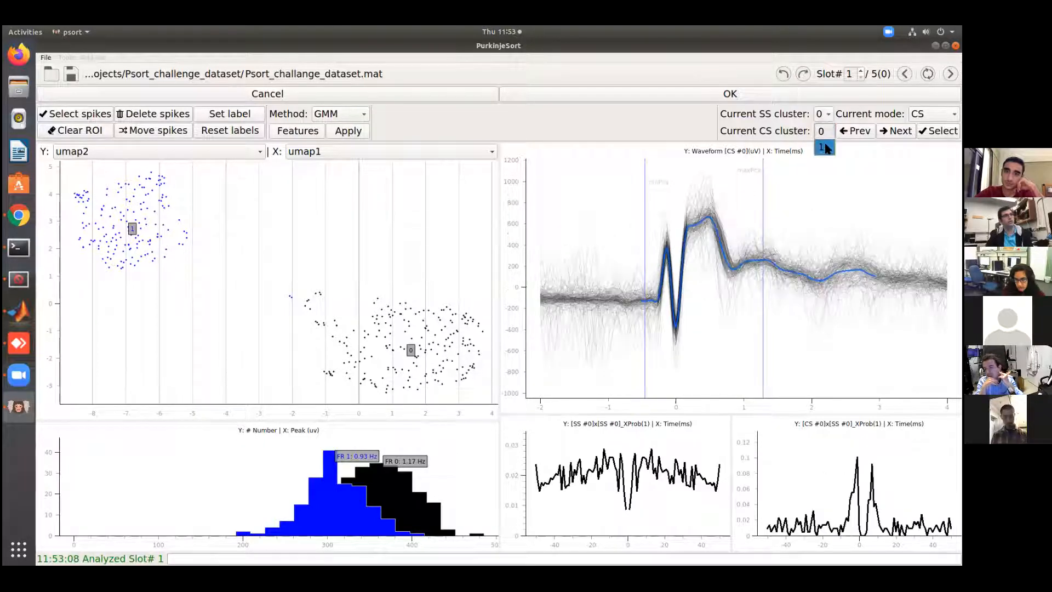
left_click(824, 141)
left_click(938, 131)
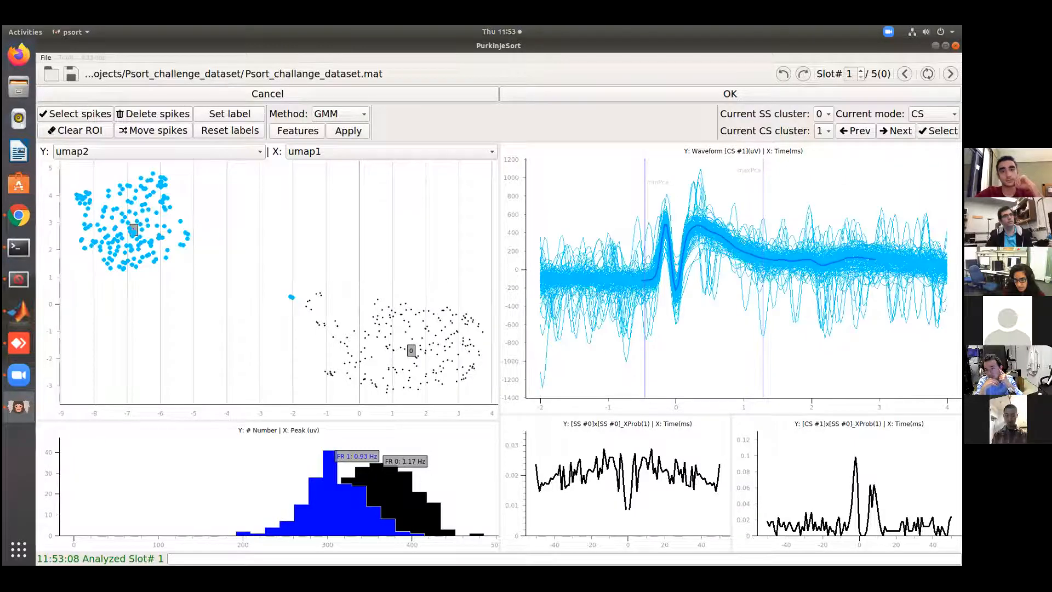
left_click(141, 117)
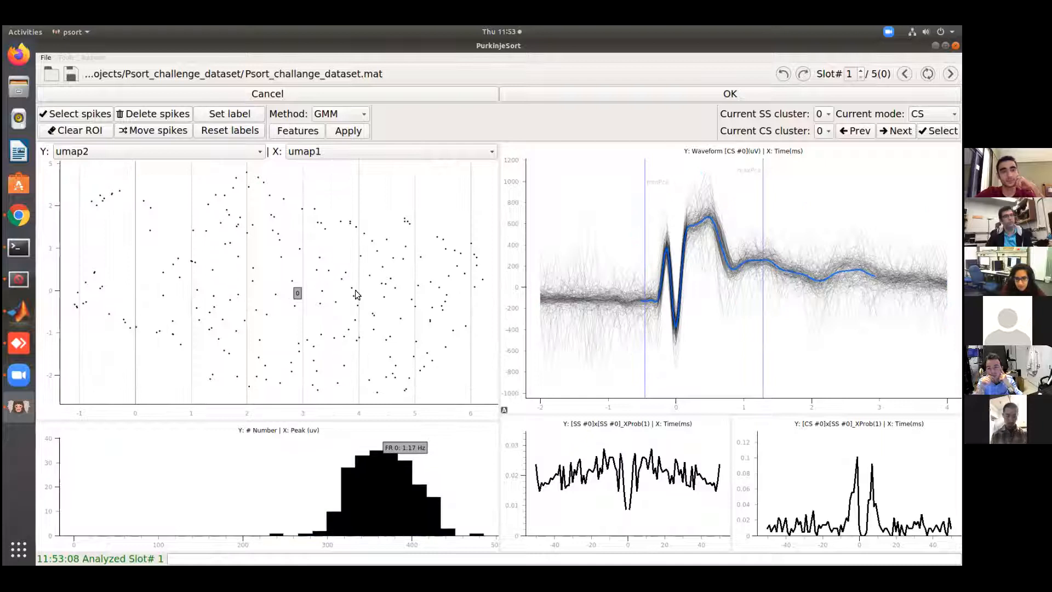
Switch the current mode to SS, outline the black label 0 cluster in the UMAP plot and delete its spikes
left_click(934, 114)
left_click(932, 131)
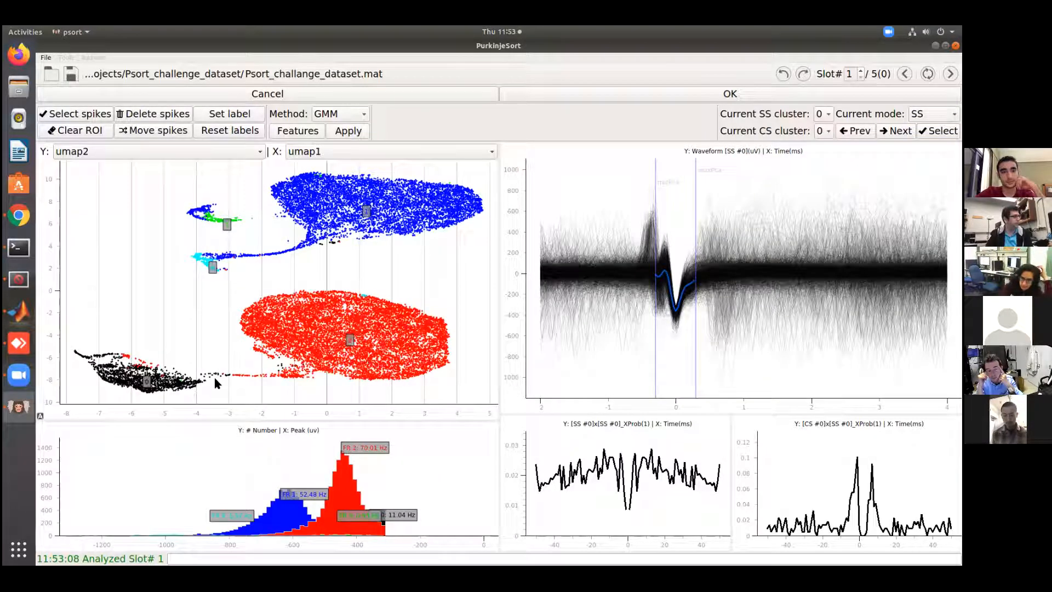
left_click_drag(176, 373, 192, 321)
left_click(225, 298)
left_click(237, 349)
left_click(70, 367)
left_click(74, 282)
left_click(71, 117)
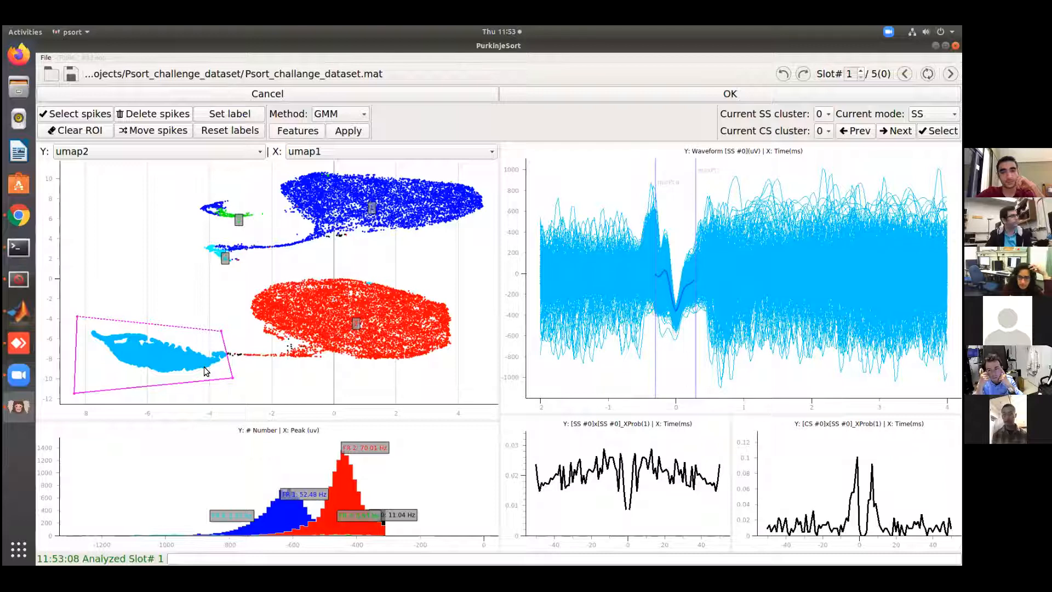
left_click(142, 114)
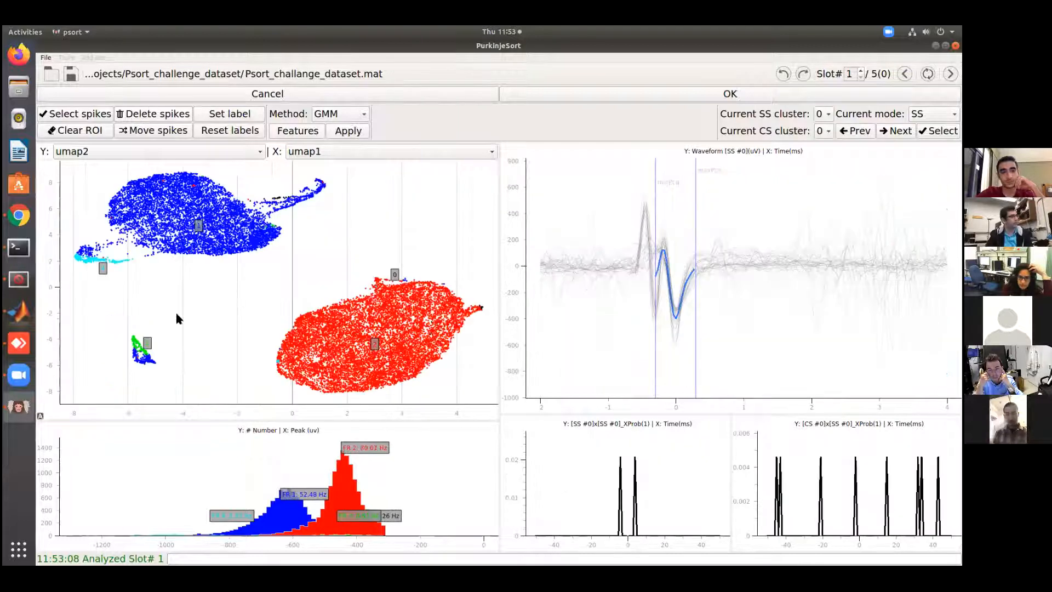
Set the current SS cluster to 2, then outline the large red cluster in the UMAP plot and delete its spikes
scroll(369, 366, "down", 1)
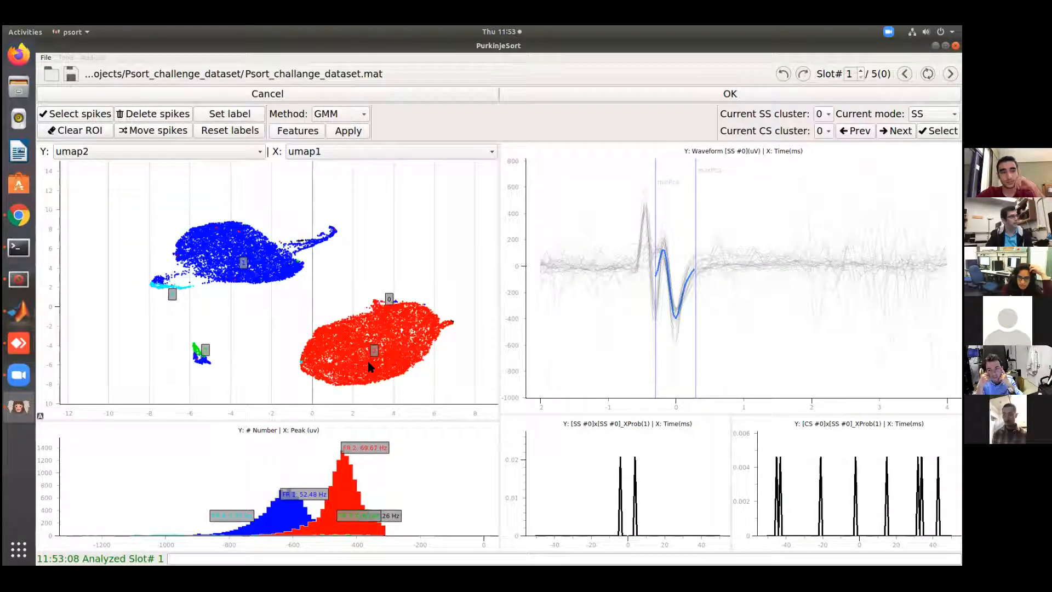
left_click(823, 114)
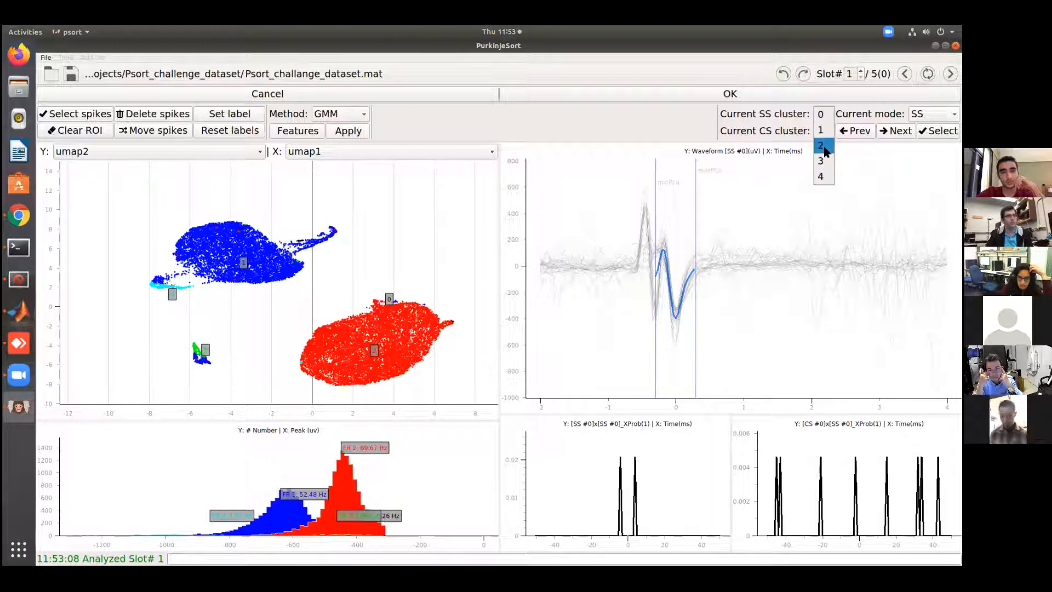
left_click(824, 148)
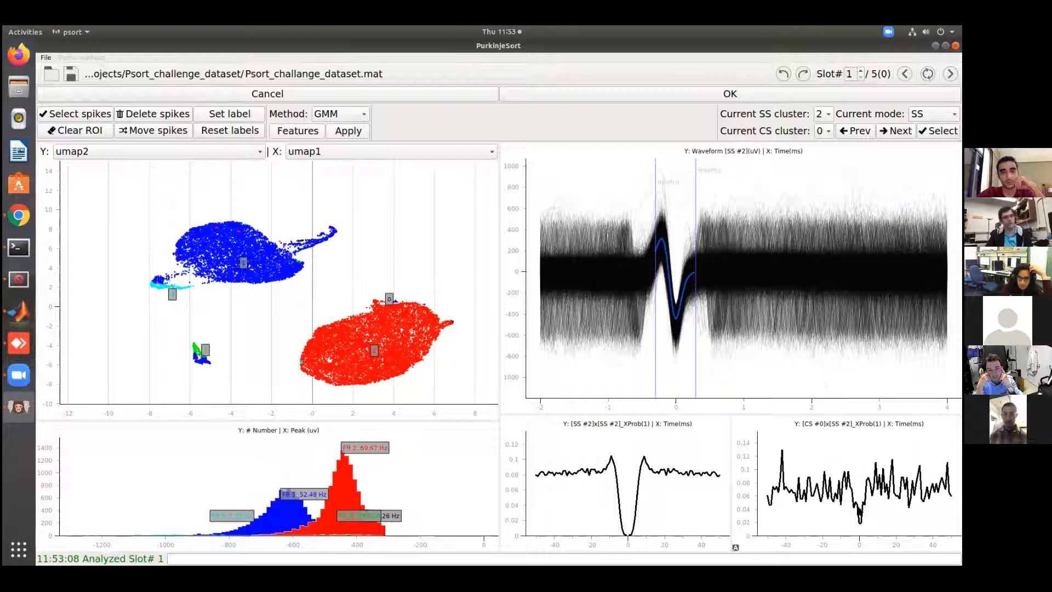
left_click(466, 272)
left_click(465, 388)
left_click(330, 400)
left_click(300, 394)
left_click(283, 343)
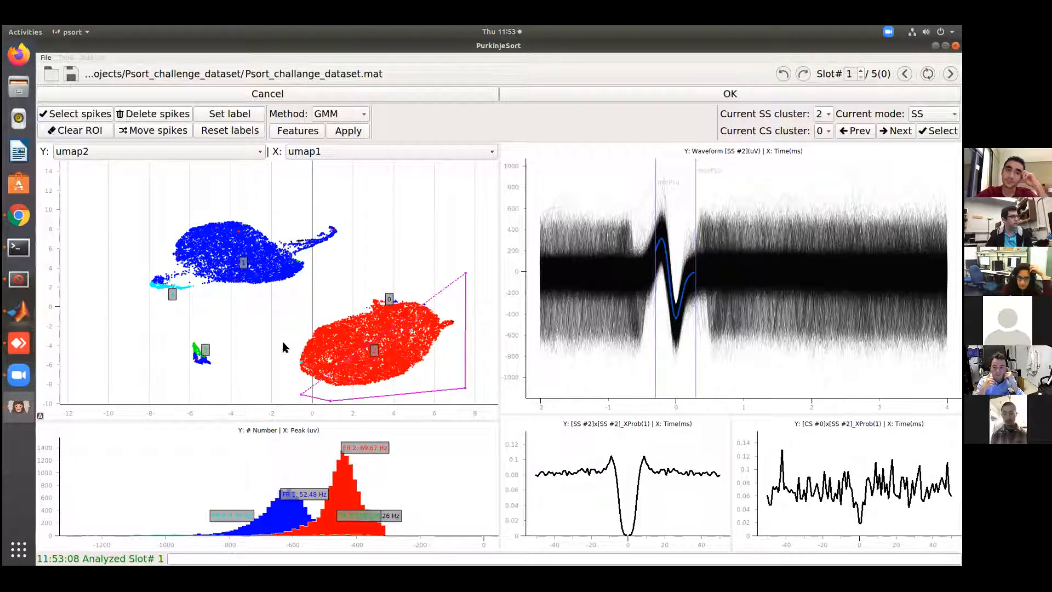
left_click(344, 263)
left_click(82, 114)
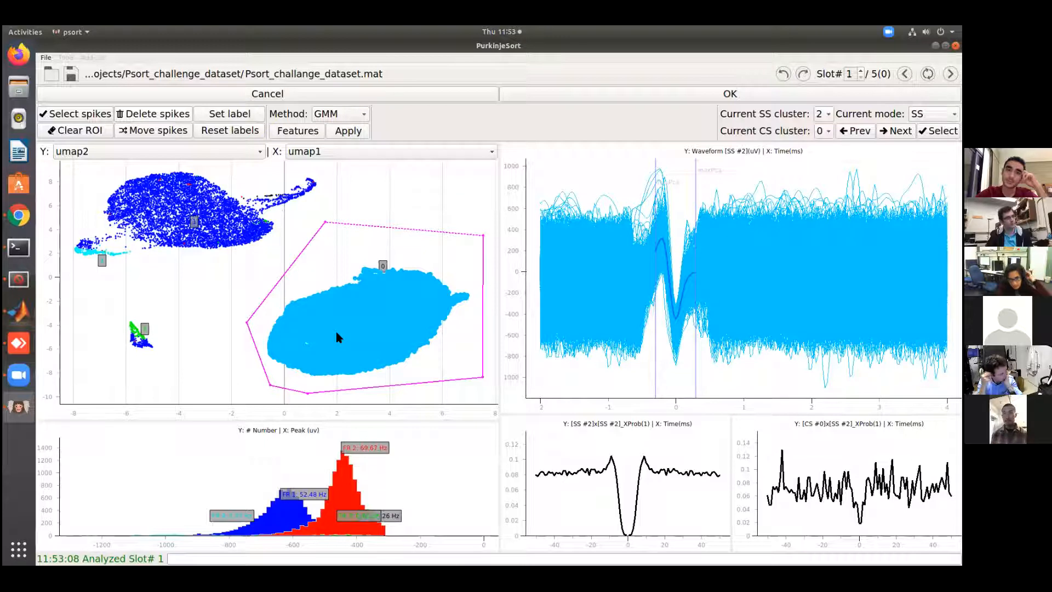
key("Delete")
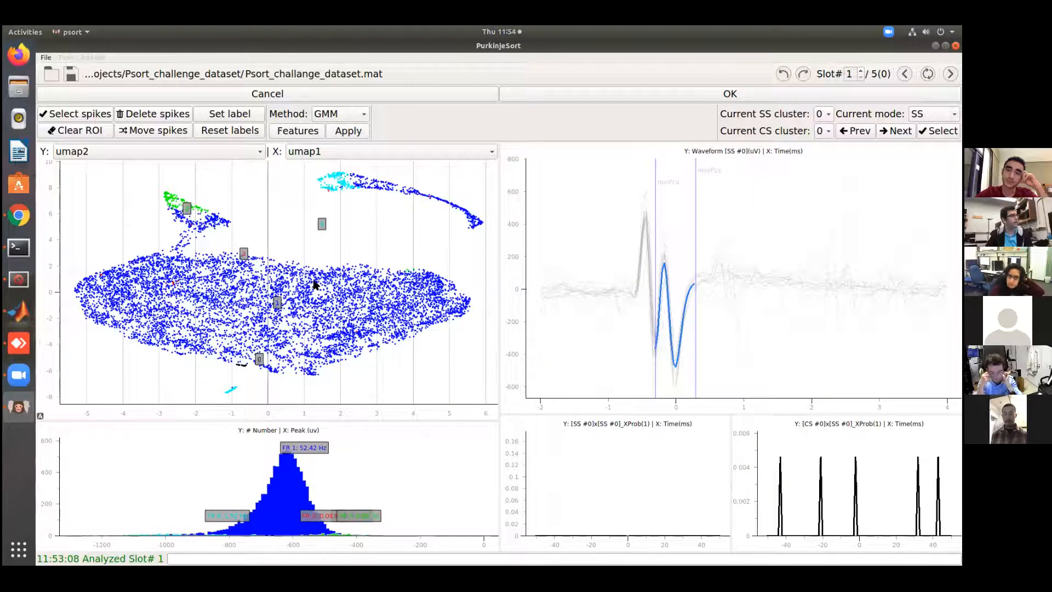
Accept the clustering edits for slot 1 and advance to slot 2
scroll(317, 283, "down", 3)
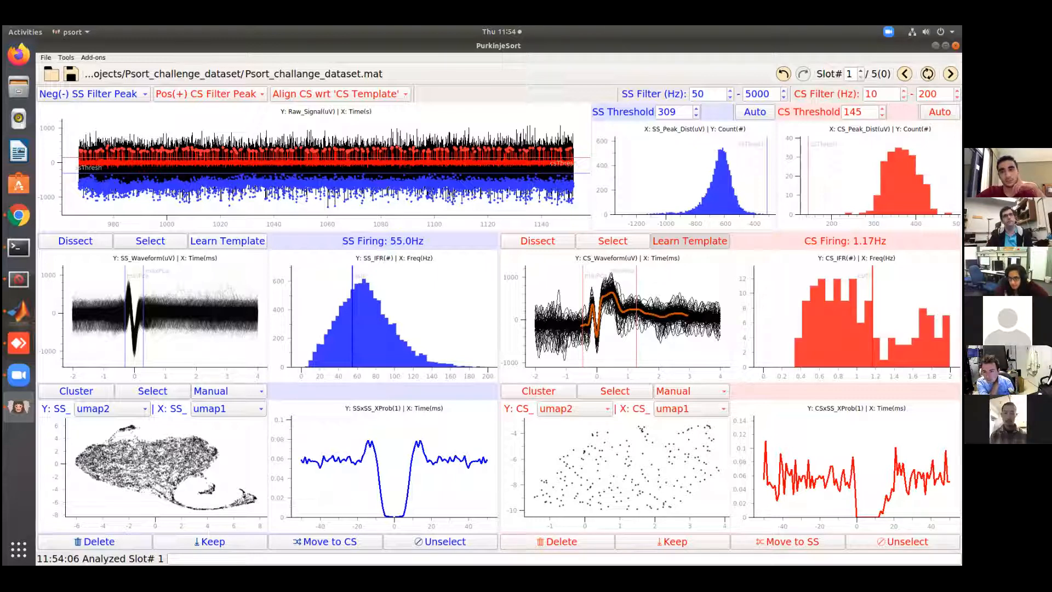
left_click(951, 74)
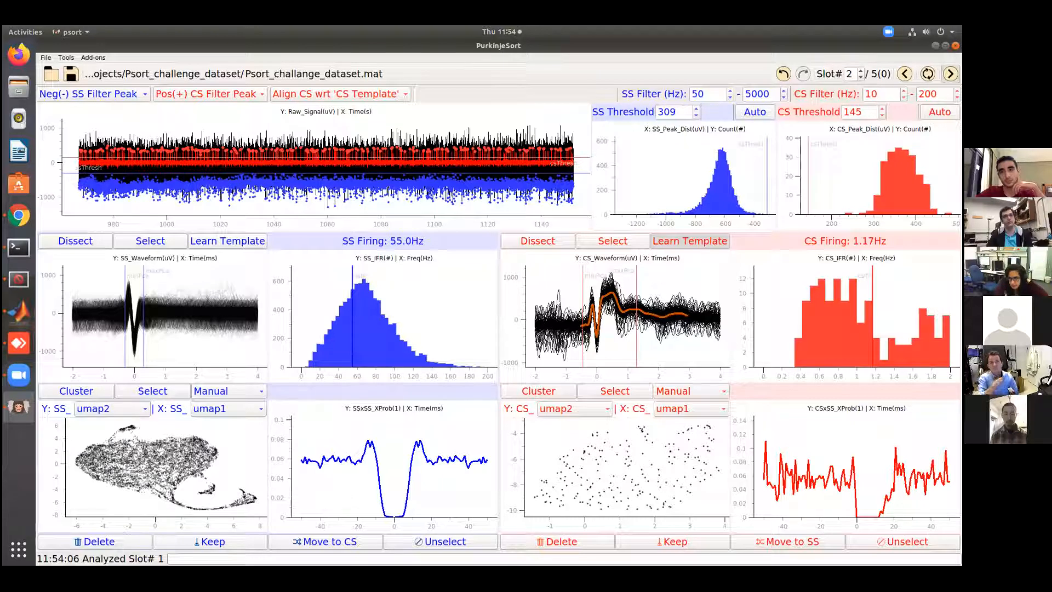